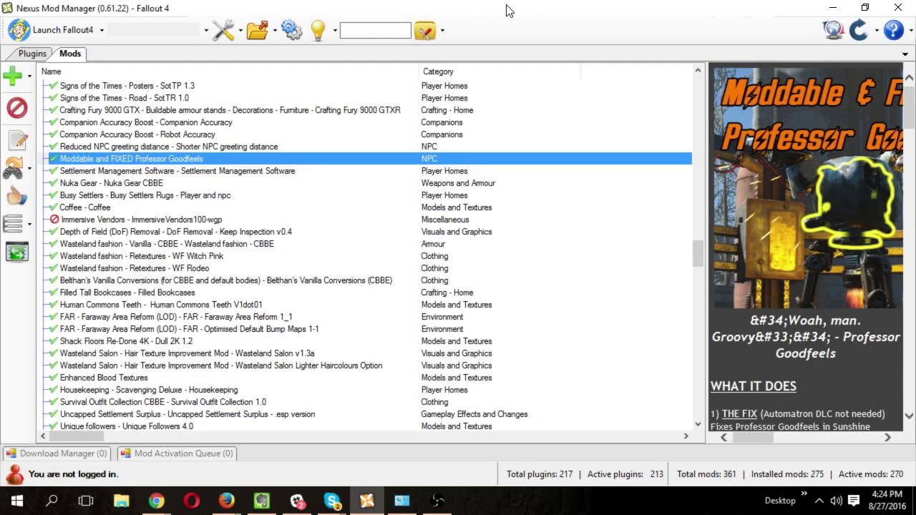
Widen the mod description pane and select the Moddable and FIXED Professor Goodfeels mod in the list.
{"action": "left_click_drag", "start_coordinate": [706, 235], "coordinate": [548, 217]}
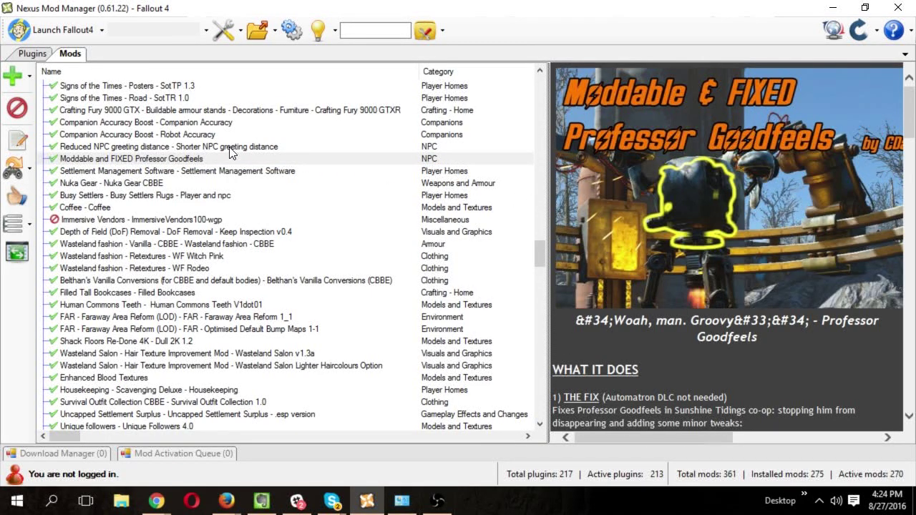
{"action": "left_click", "coordinate": [186, 156]}
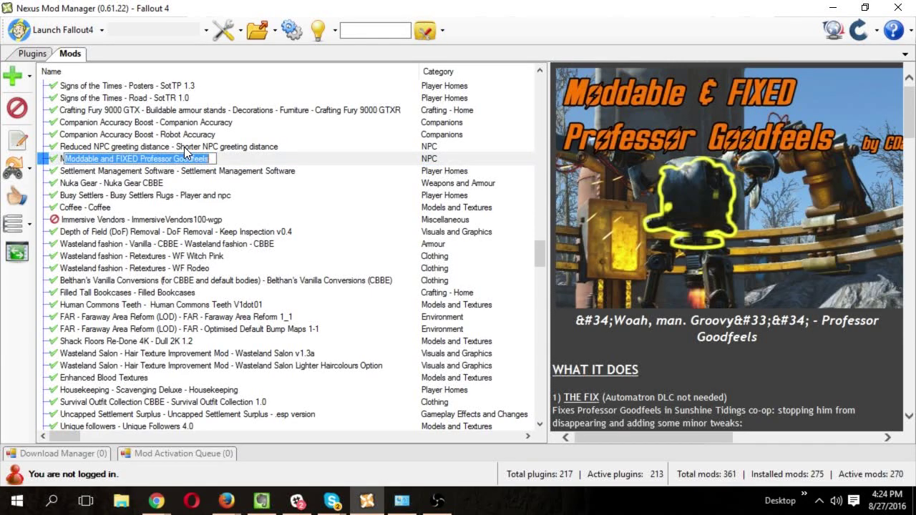
{"action": "left_click", "coordinate": [179, 147]}
{"action": "left_click", "coordinate": [174, 161]}
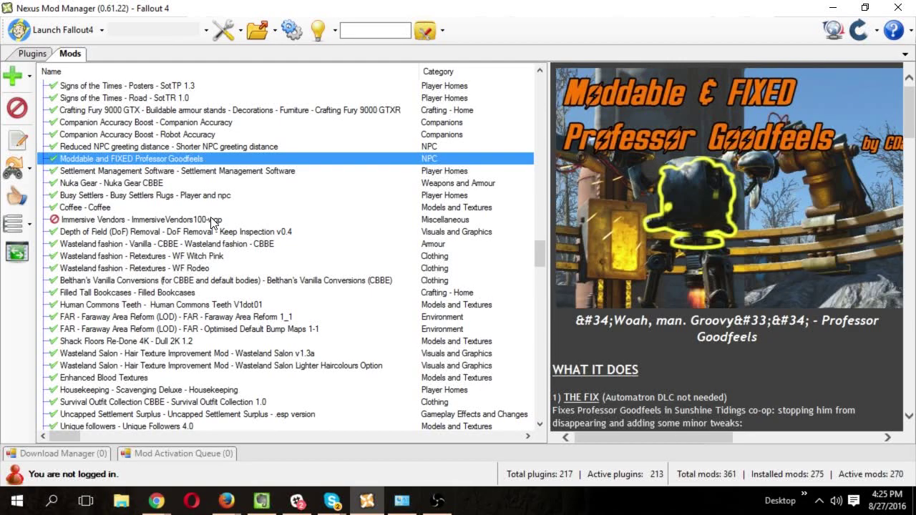
View the plugin list, return to the mod list and show the Download Manager.
{"action": "left_click", "coordinate": [31, 54]}
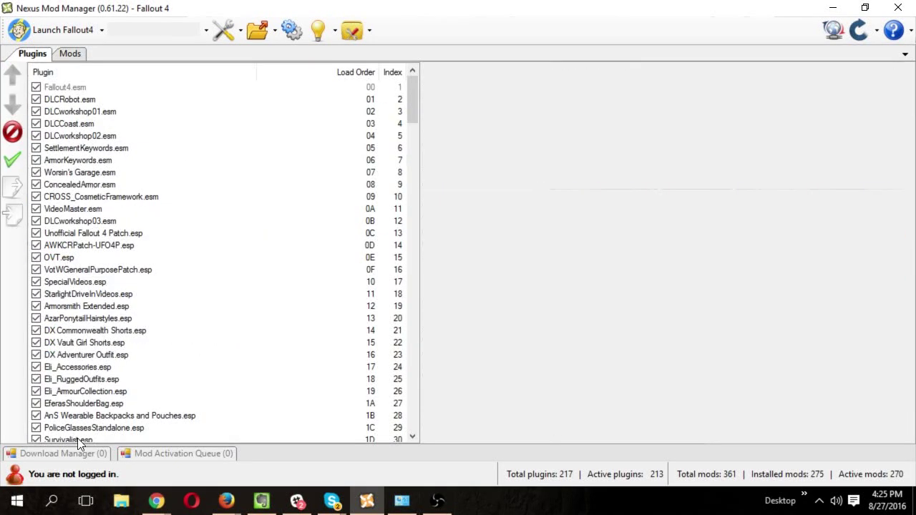
{"action": "left_click", "coordinate": [69, 55]}
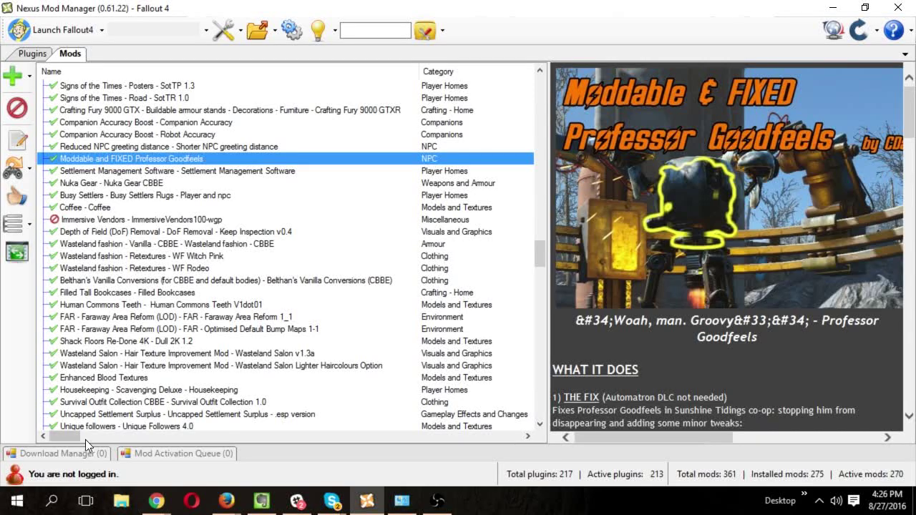
{"action": "left_click", "coordinate": [73, 455]}
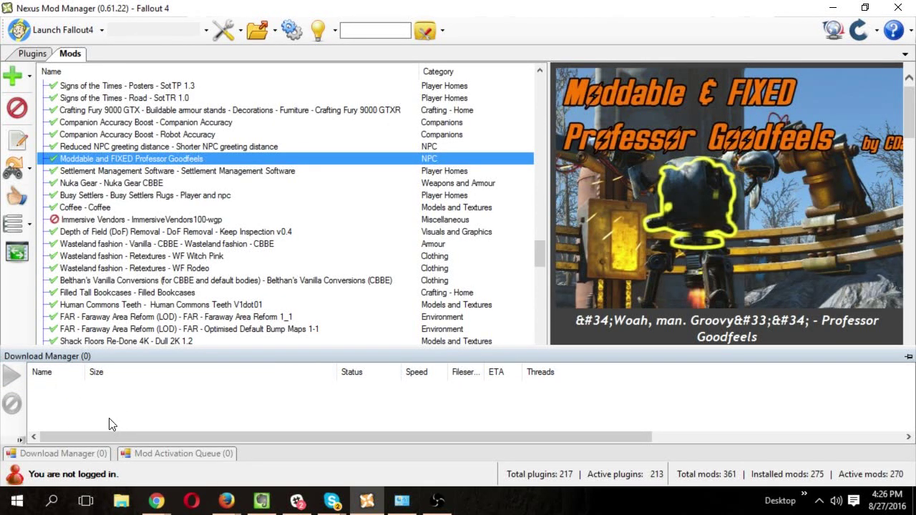
Examine the WF Rodeo, Coffee and Immersive Vendors mods, including the actions offered for the inactive Immersive Vendors mod.
{"action": "left_click", "coordinate": [118, 268]}
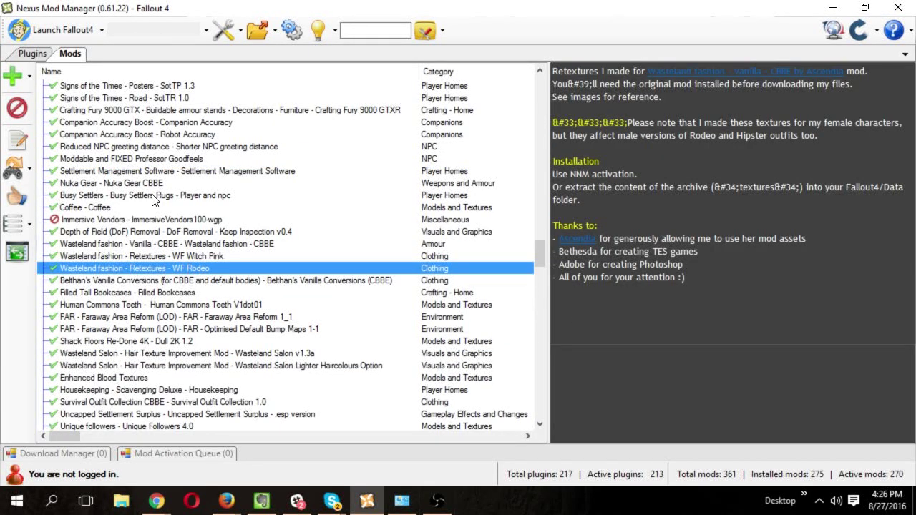
{"action": "left_click", "coordinate": [106, 208]}
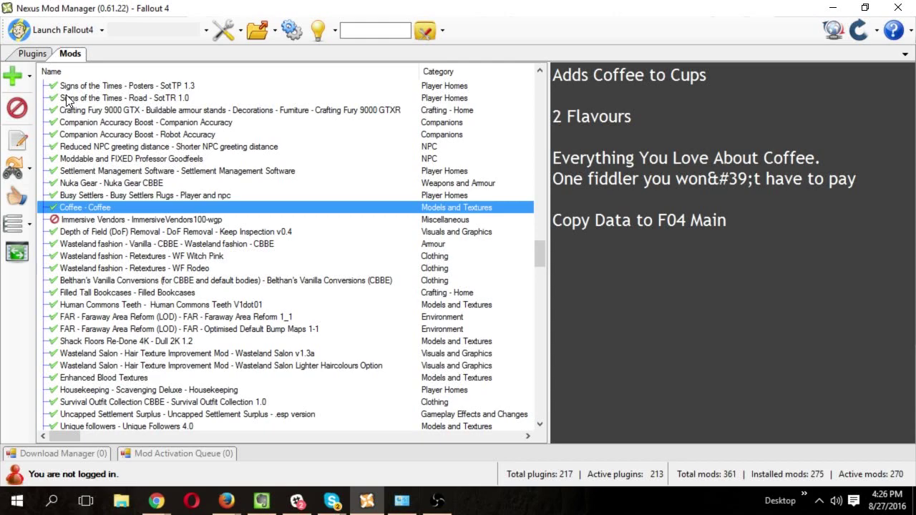
{"action": "left_click", "coordinate": [115, 220]}
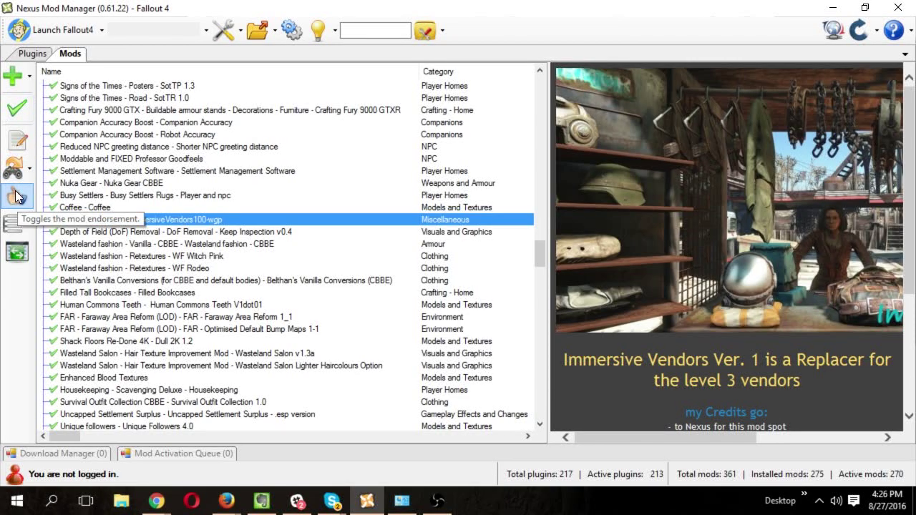
{"action": "right_click", "coordinate": [152, 224]}
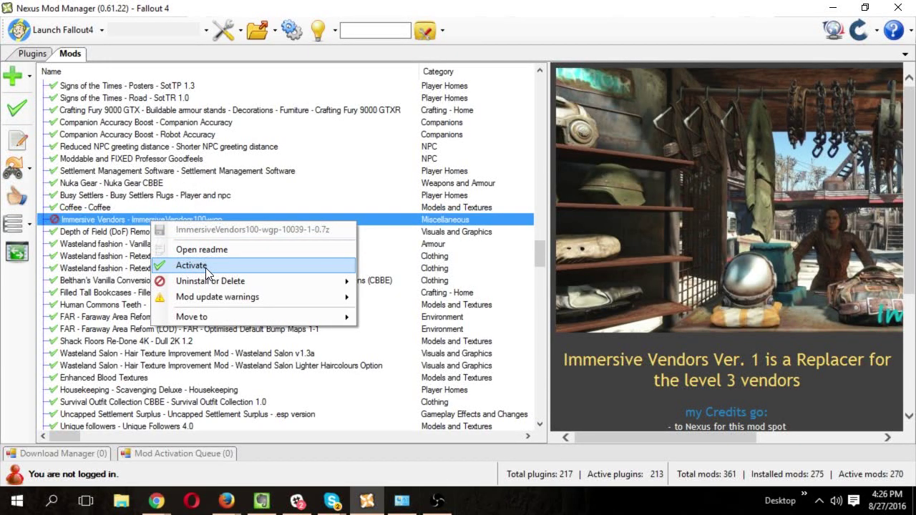
{"action": "left_click", "coordinate": [101, 207]}
{"action": "left_click", "coordinate": [104, 220]}
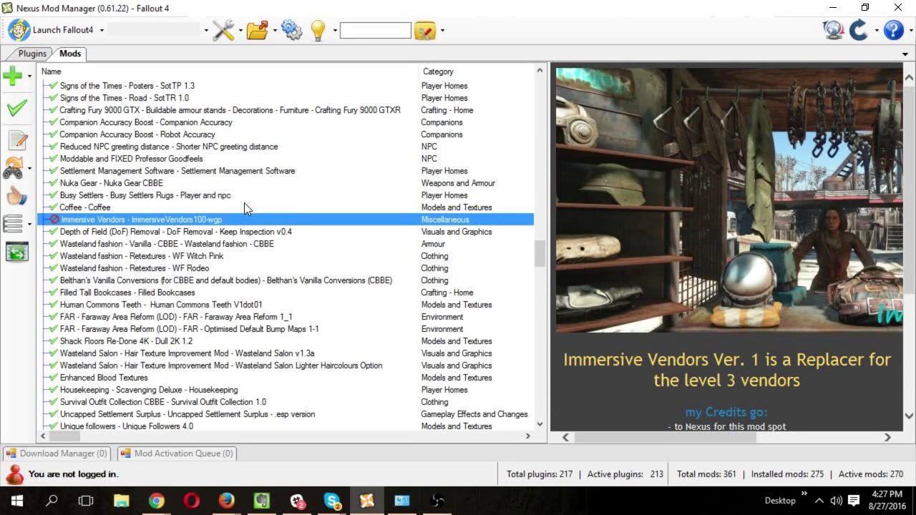
Compare the descriptions of the Busy Settlers, Immersive Vendors, Nuka Gear and Crafting Fury 9000 GTX mods.
{"action": "left_click", "coordinate": [182, 196]}
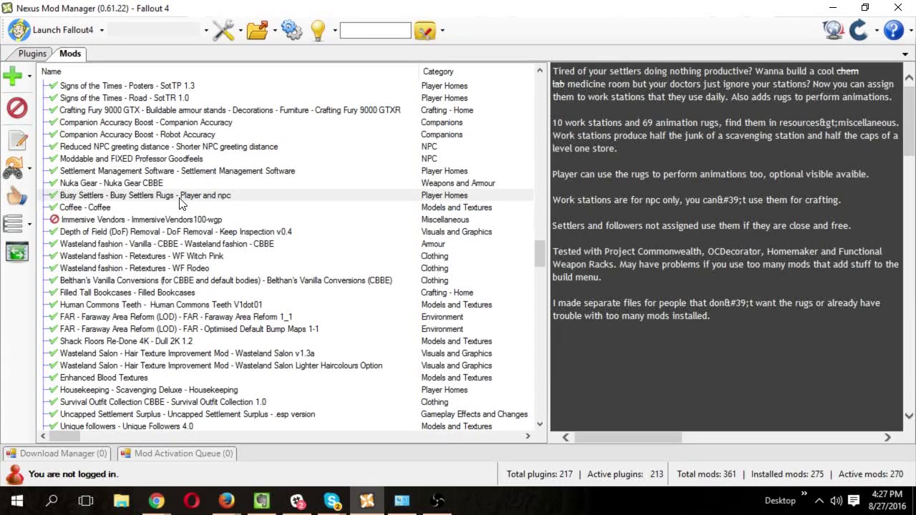
{"action": "left_click", "coordinate": [148, 222]}
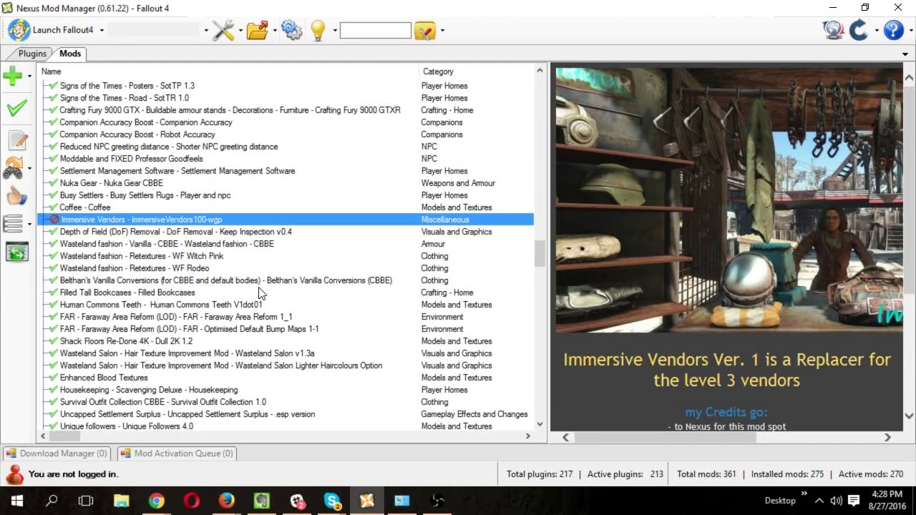
{"action": "left_click", "coordinate": [75, 183]}
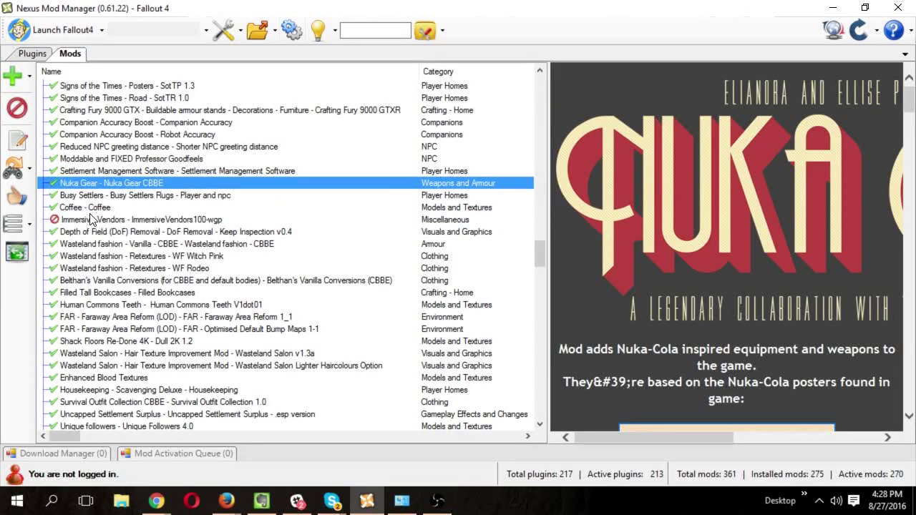
{"action": "left_click", "coordinate": [83, 222]}
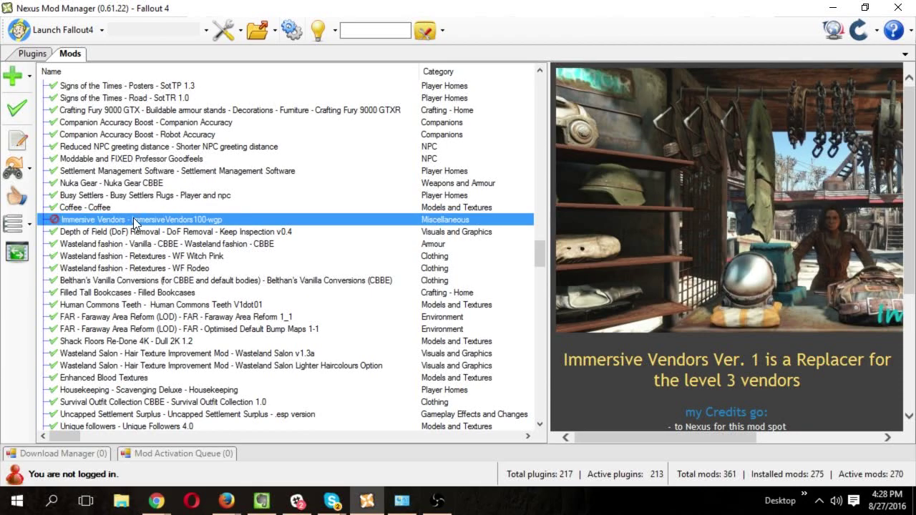
{"action": "left_click", "coordinate": [61, 110]}
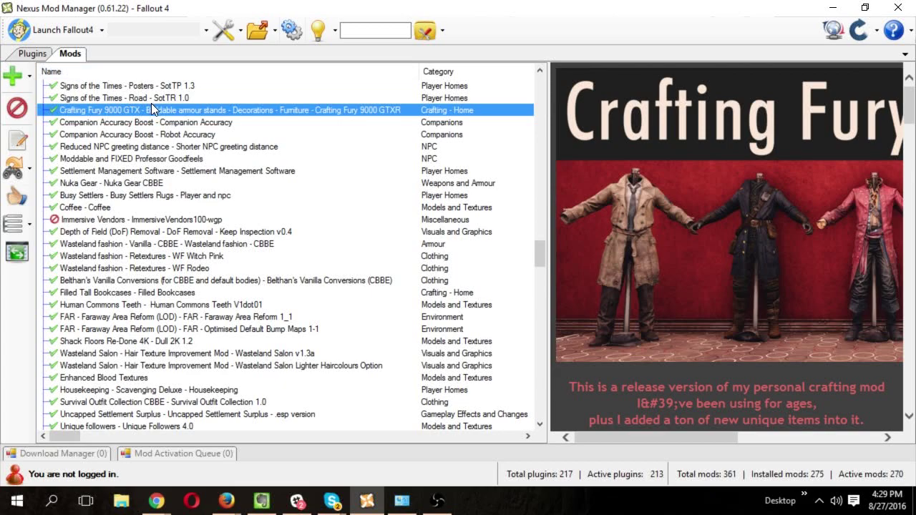
In the plugin list, deactivate the CROSS_CosmeticFramework.esm plugin and activate it again.
{"action": "left_click", "coordinate": [32, 55]}
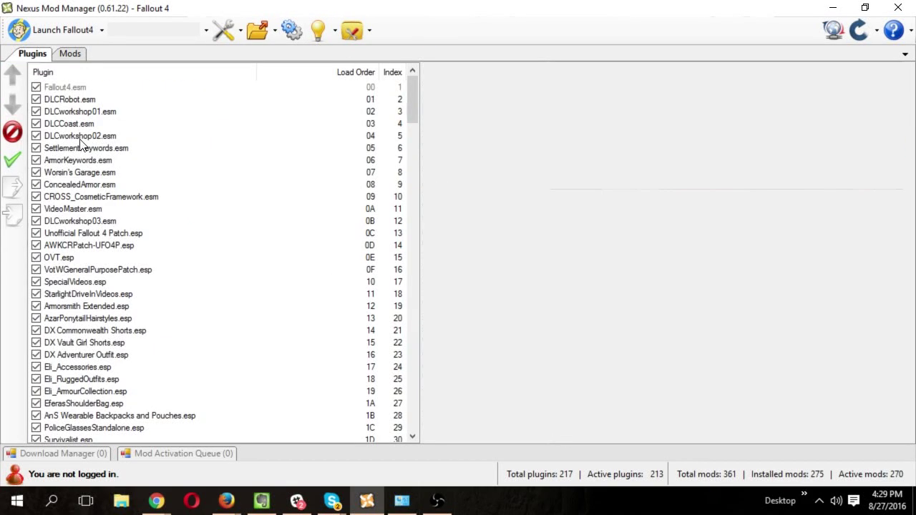
{"action": "left_click", "coordinate": [37, 161]}
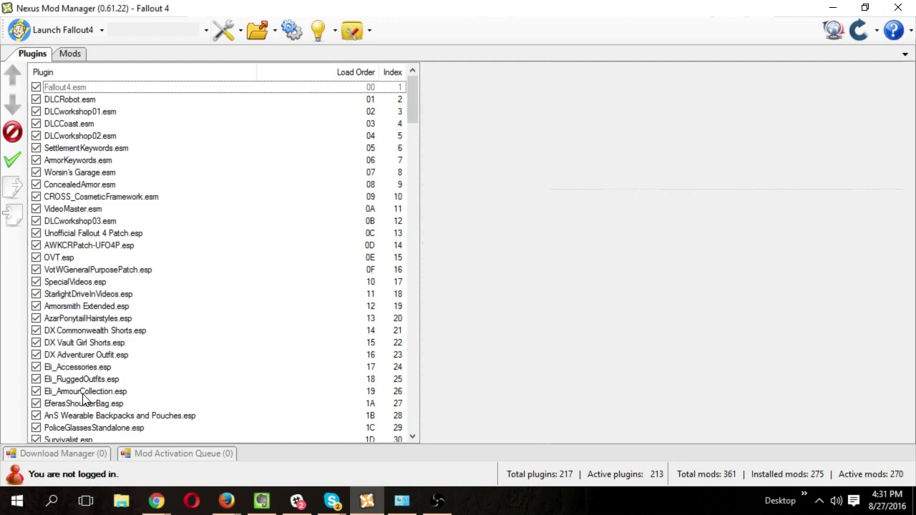
{"action": "left_click", "coordinate": [37, 198]}
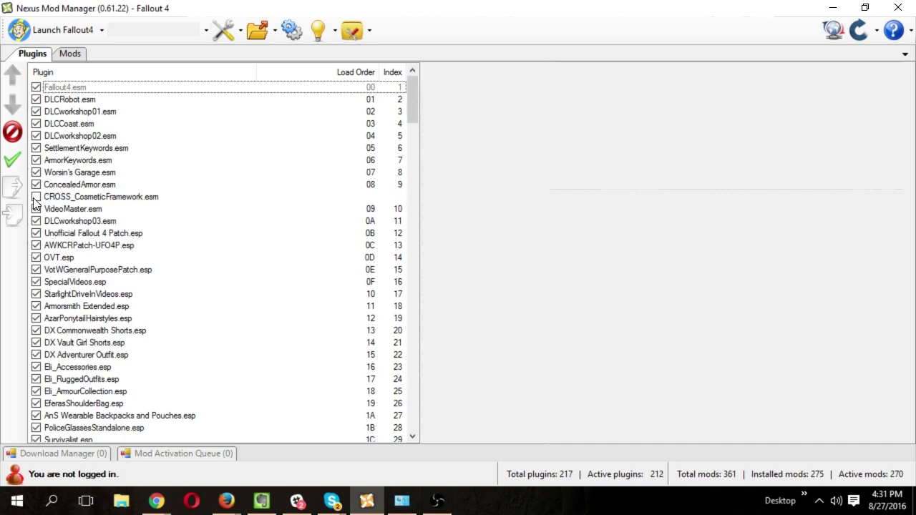
{"action": "left_click", "coordinate": [36, 198]}
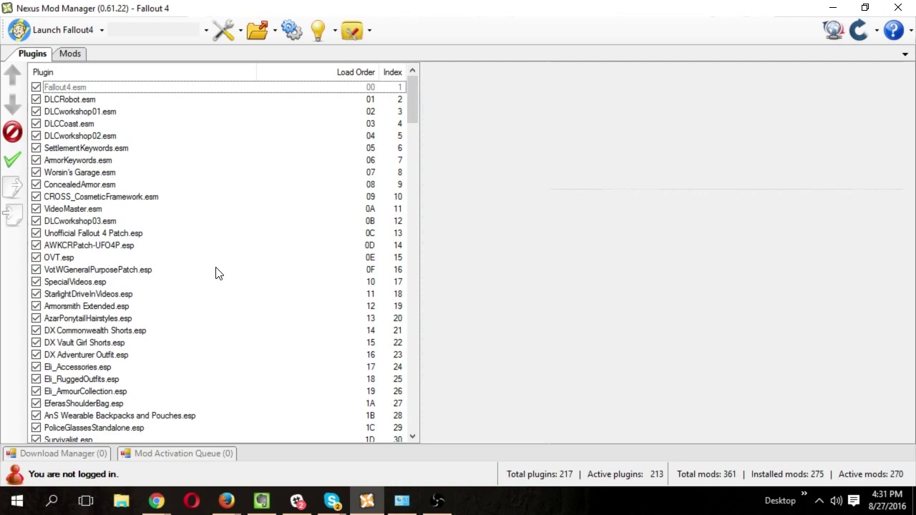
Move the AWKCRPatch-UFO4P.esp plugin one place down in the load order and back up.
{"action": "left_click", "coordinate": [85, 246]}
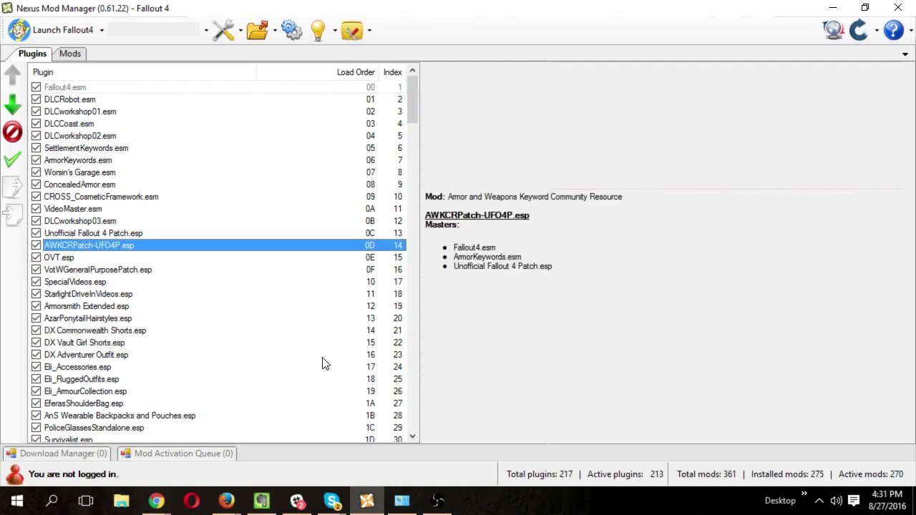
{"action": "left_click", "coordinate": [12, 107]}
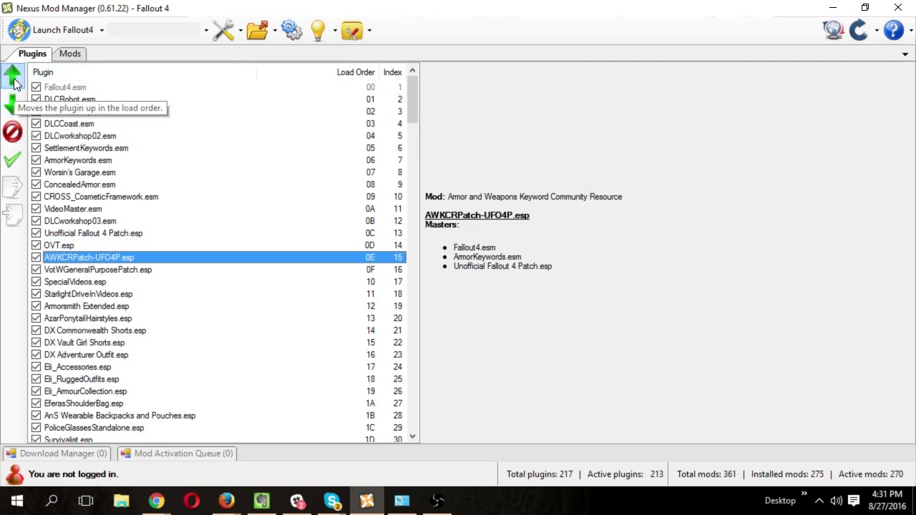
{"action": "left_click", "coordinate": [13, 75]}
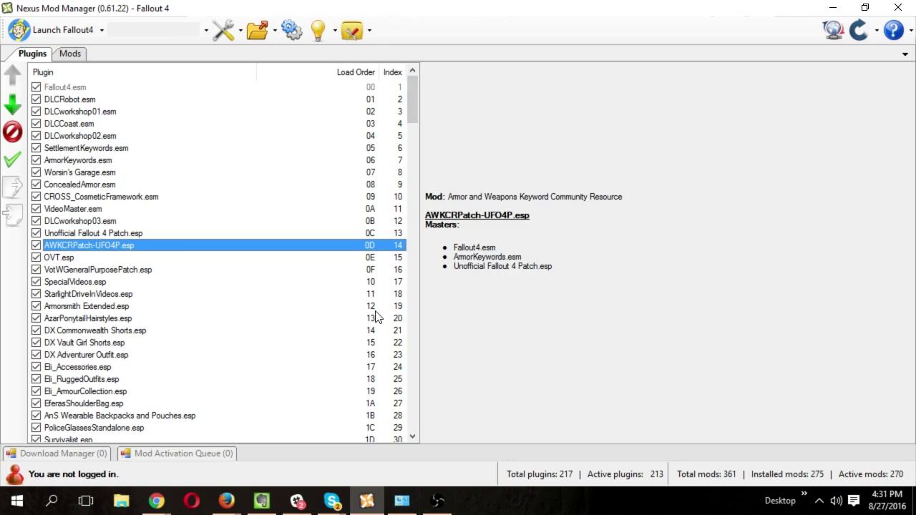
Select AWKCRPatch-UFO4P.esp, OVT.esp and VotWGeneralPurposePatch.esp together, and return to a single-plugin selection of AWKCRPatch-UFO4P.esp.
{"action": "mouse_move", "coordinate": [131, 246]}
{"action": "left_mouse_down"}
{"action": "mouse_move", "coordinate": [145, 279]}
{"action": "mouse_move", "coordinate": [138, 242]}
{"action": "left_mouse_up"}
{"action": "left_click", "coordinate": [128, 271]}
{"action": "left_click", "coordinate": [120, 246], "text": "ctrl"}
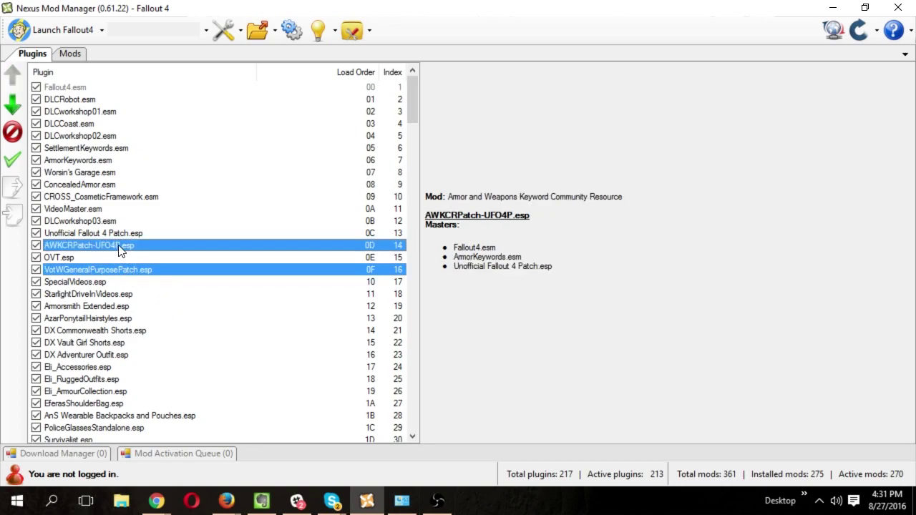
{"action": "left_click", "coordinate": [112, 256], "text": "ctrl"}
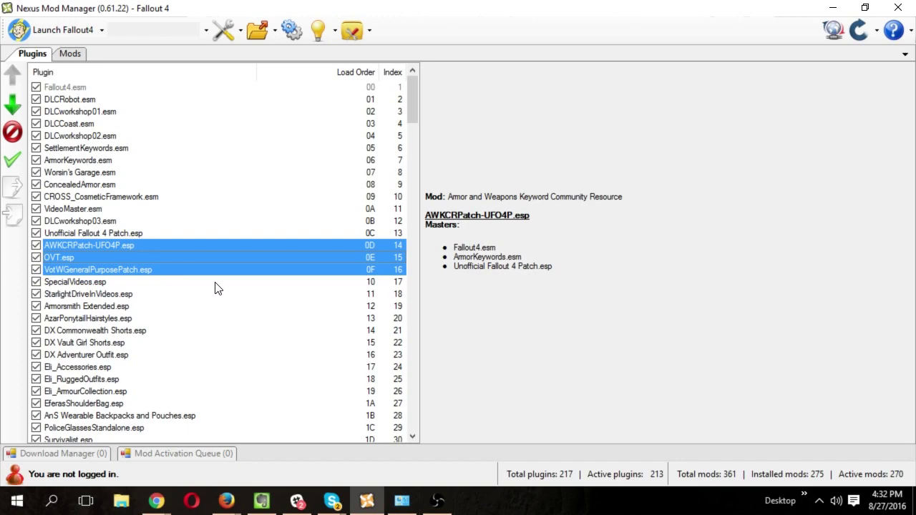
{"action": "left_click", "coordinate": [146, 234]}
{"action": "left_click", "coordinate": [146, 246]}
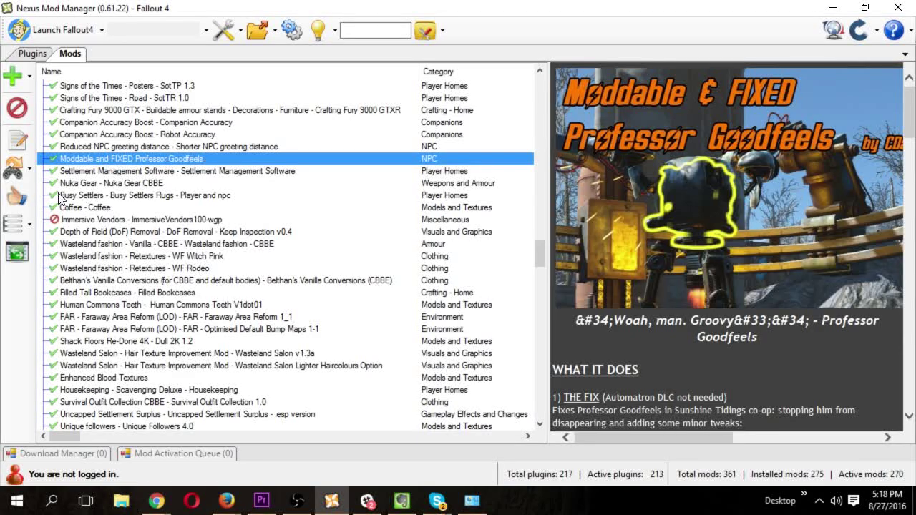
Examine the uninstall and delete options and the activation control for the Immersive Vendors mod.
{"action": "left_click", "coordinate": [103, 222]}
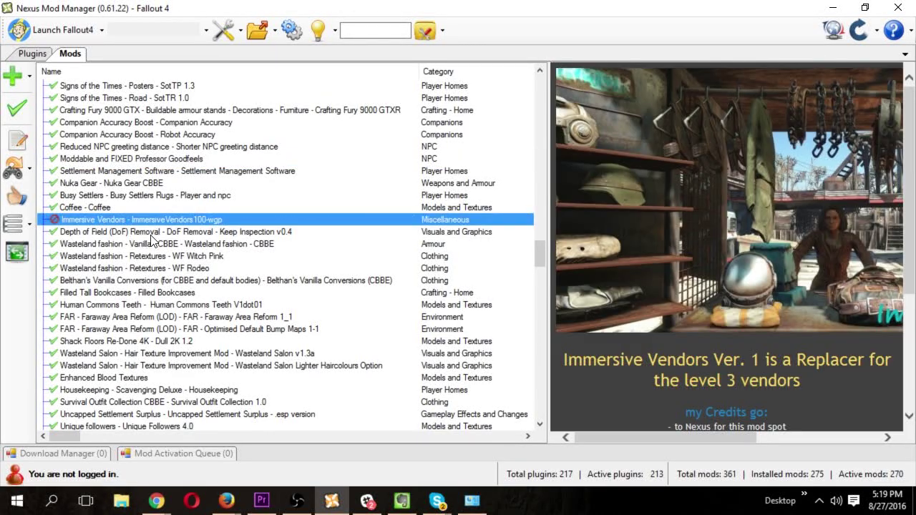
{"action": "right_click", "coordinate": [100, 219]}
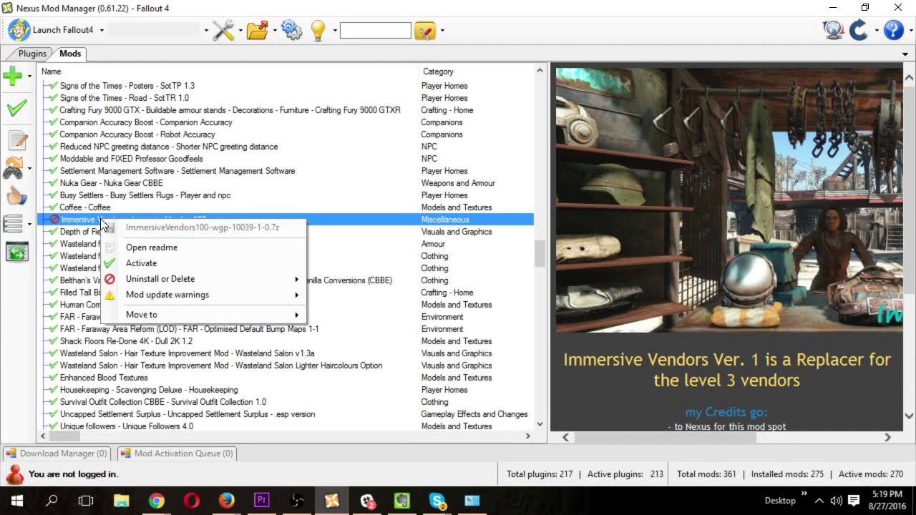
{"action": "mouse_move", "coordinate": [151, 280]}
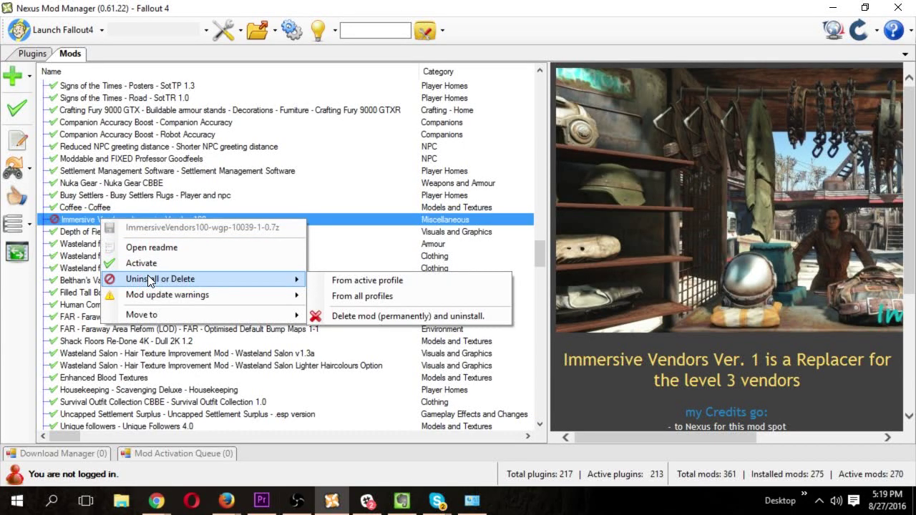
{"action": "left_click", "coordinate": [17, 104]}
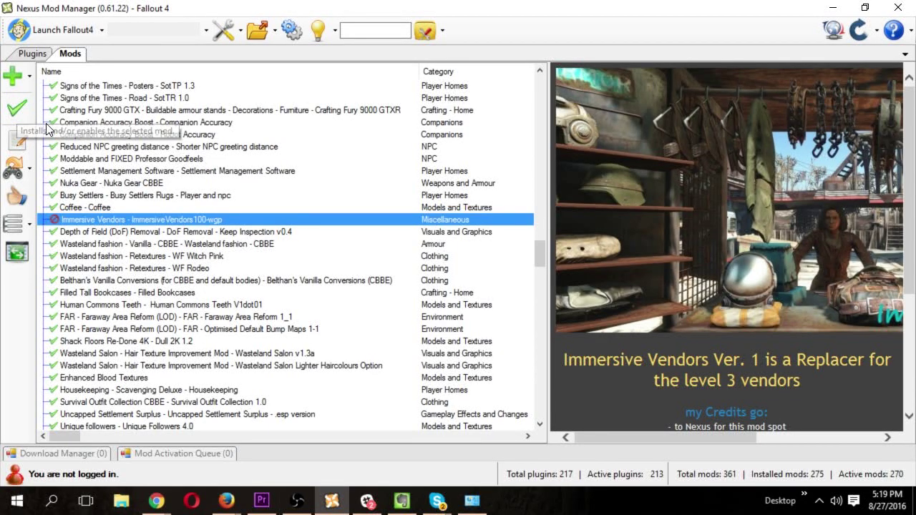
Examine the deactivation and reinstall options for the active Coffee mod.
{"action": "left_click", "coordinate": [58, 207]}
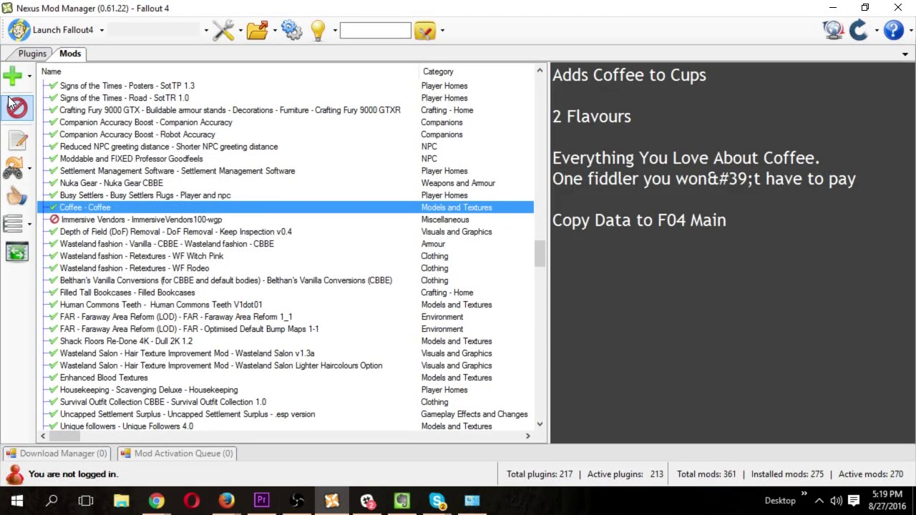
{"action": "left_click", "coordinate": [101, 224]}
{"action": "right_click", "coordinate": [118, 207]}
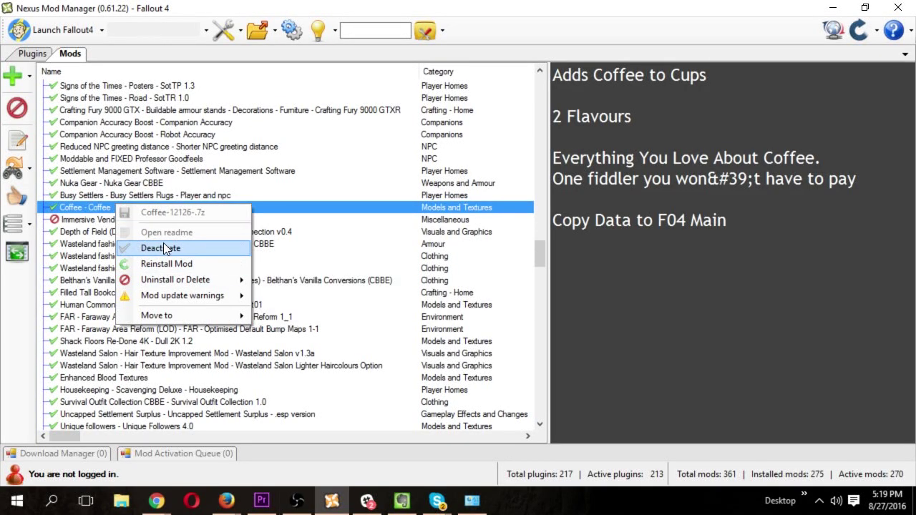
Review the choices for uninstalling the Immersive Vendors mod from the active profile or from all profiles.
{"action": "left_click", "coordinate": [93, 220]}
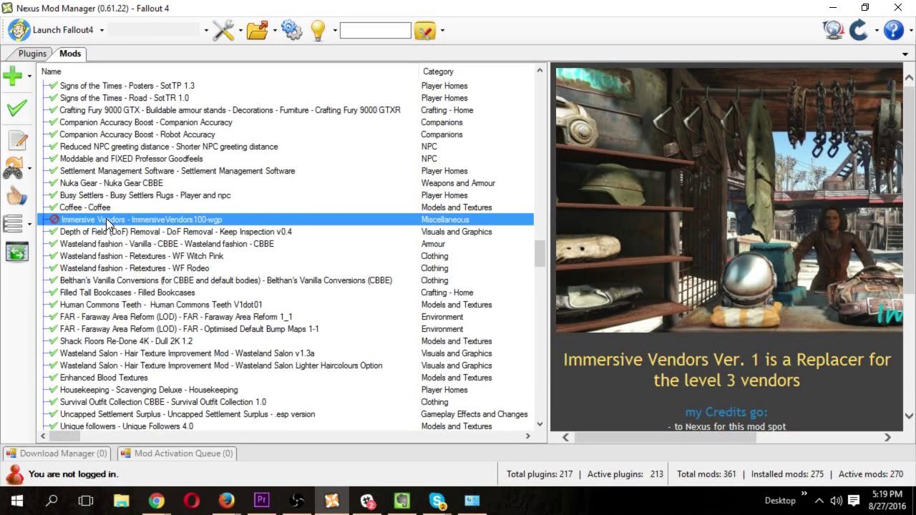
{"action": "right_click", "coordinate": [106, 218]}
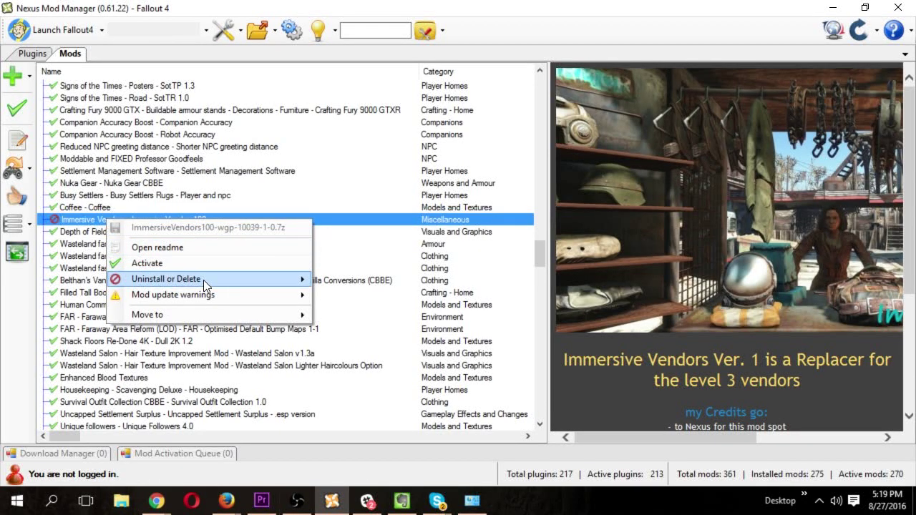
{"action": "mouse_move", "coordinate": [203, 280]}
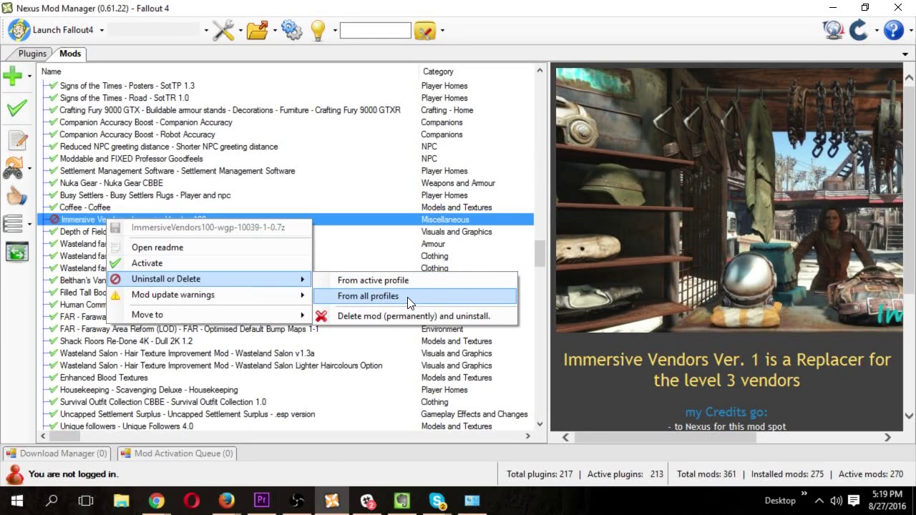
{"action": "left_click", "coordinate": [353, 6]}
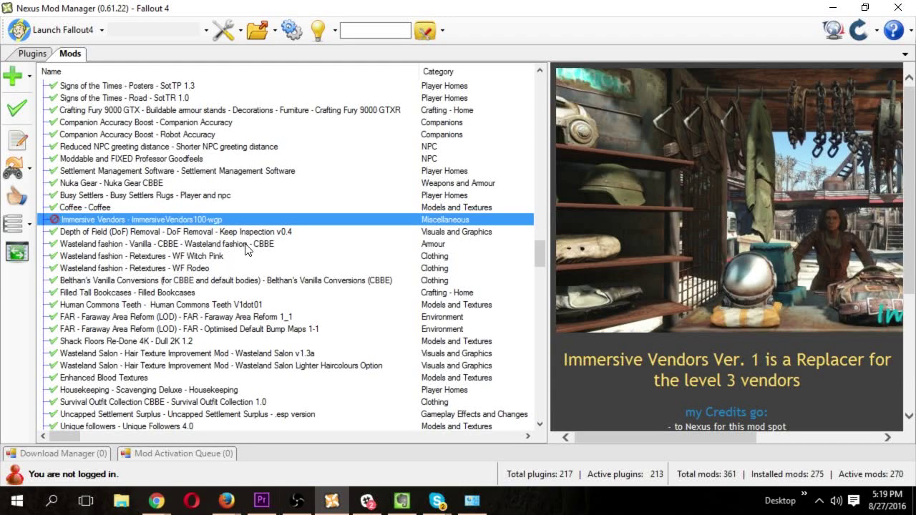
{"action": "right_click", "coordinate": [264, 219]}
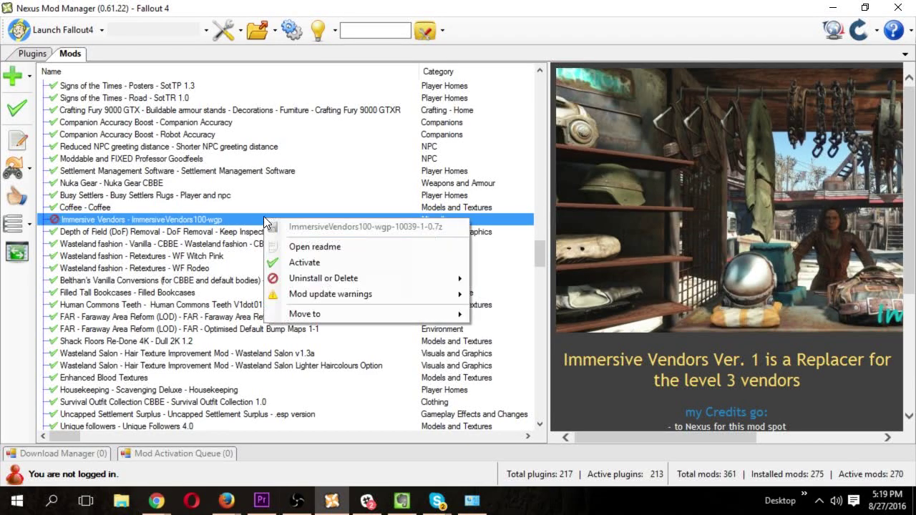
{"action": "mouse_move", "coordinate": [407, 279]}
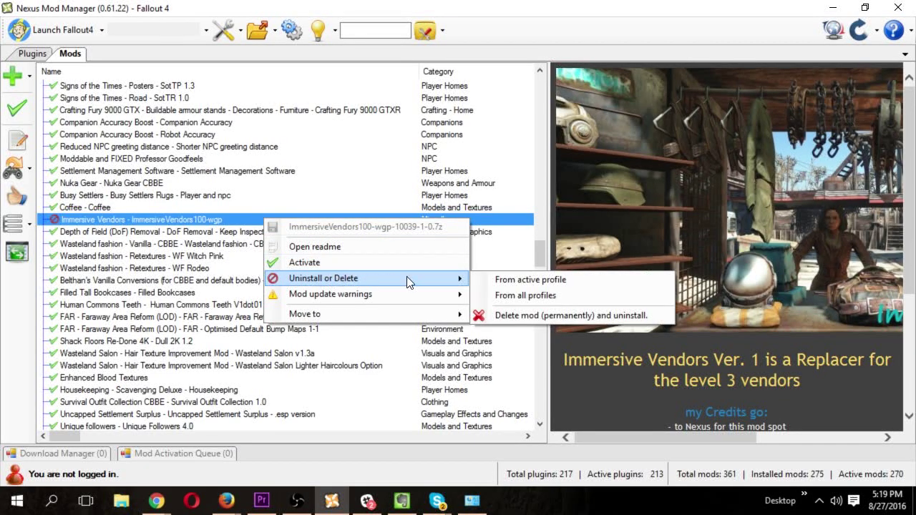
{"action": "left_click", "coordinate": [549, 298]}
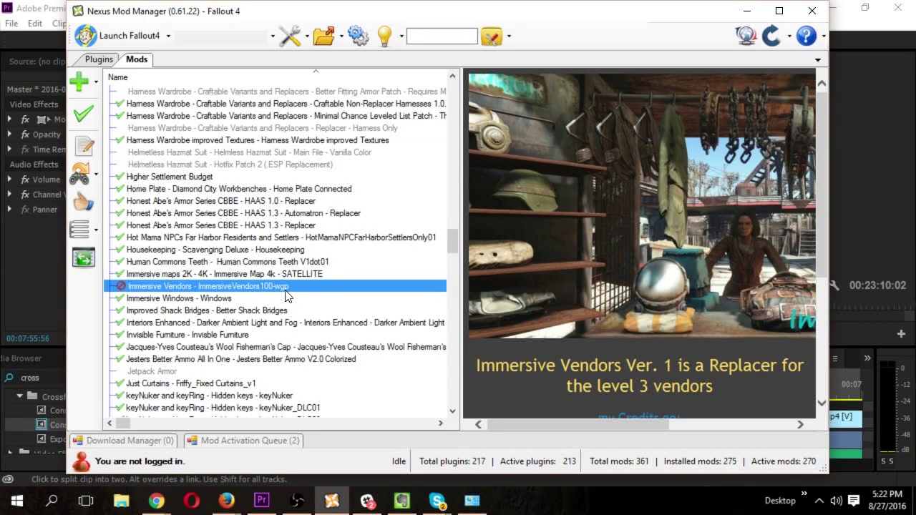
Permanently delete and uninstall the Immersive Vendors mod, approving the removal of its files and archive.
{"action": "right_click", "coordinate": [277, 285]}
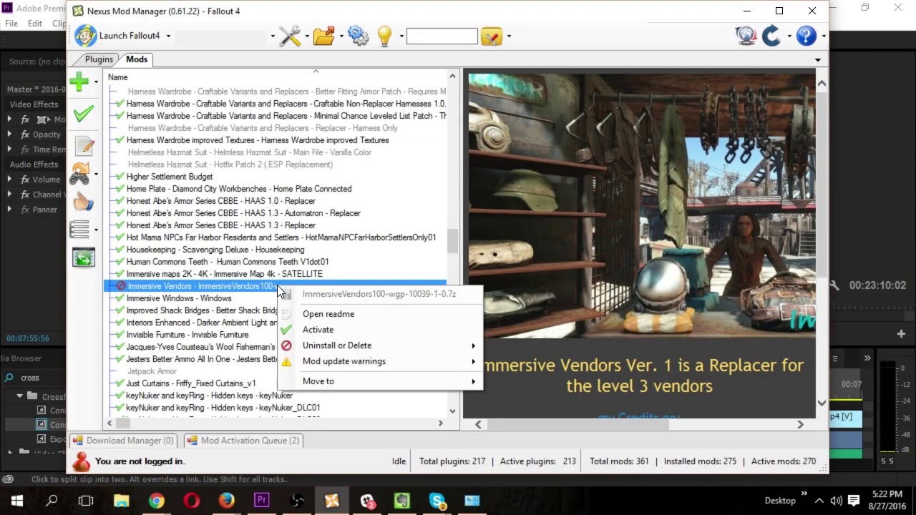
{"action": "mouse_move", "coordinate": [377, 345]}
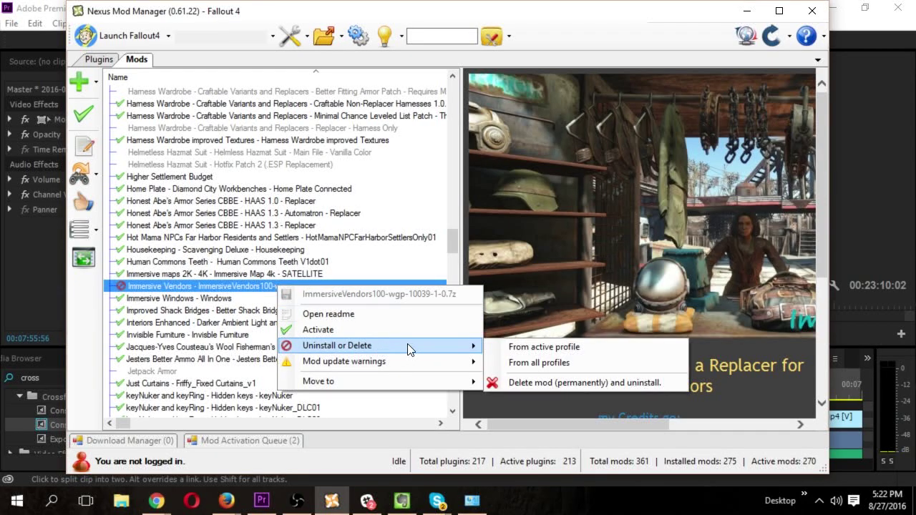
{"action": "left_click", "coordinate": [546, 383]}
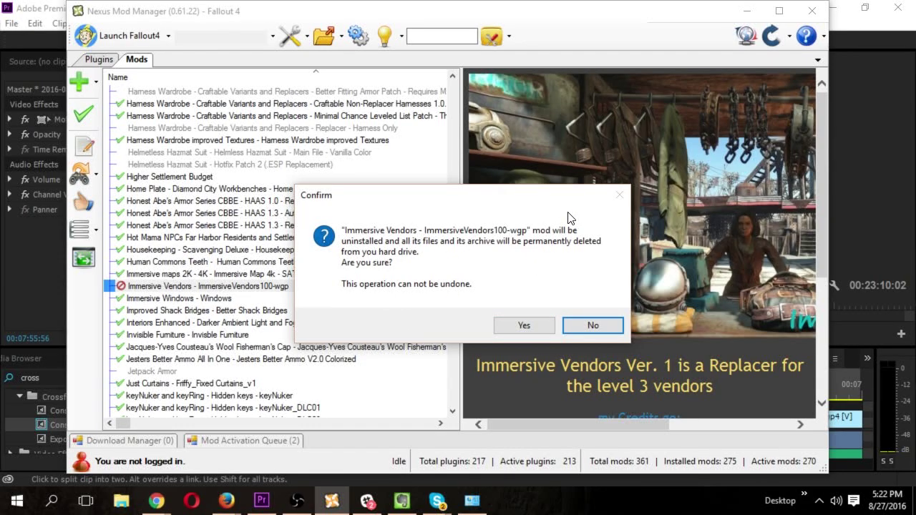
{"action": "left_click", "coordinate": [518, 325]}
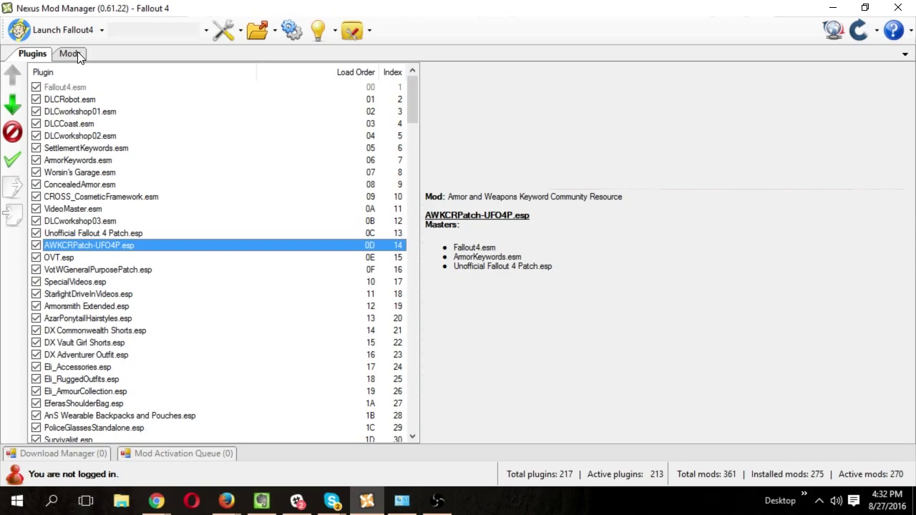
Compare the mods list with the plugins list and view the details of Eli_RuggedOutfits.esp and Eli_Accessories.esp.
{"action": "left_click", "coordinate": [71, 54]}
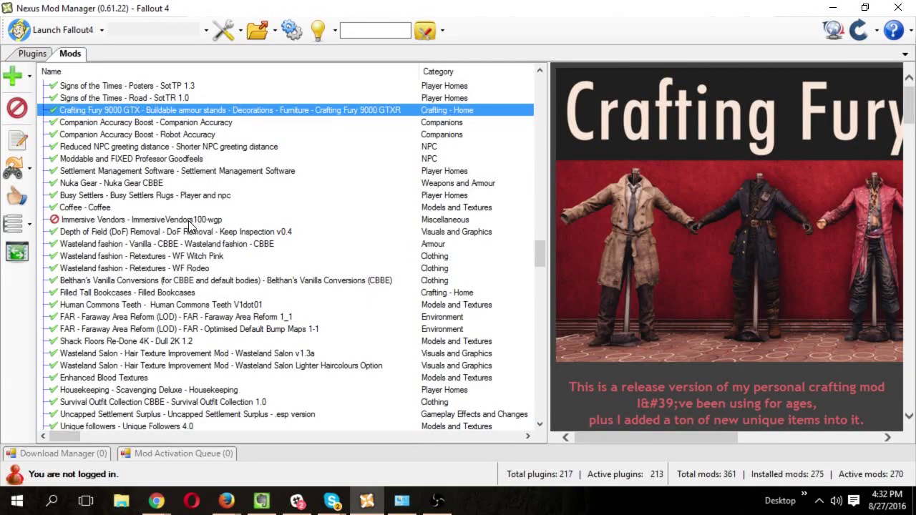
{"action": "left_click", "coordinate": [32, 54]}
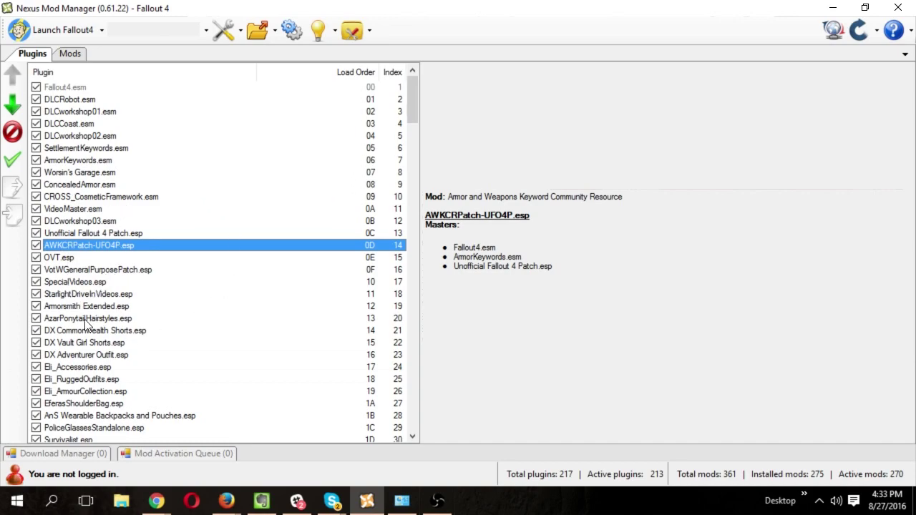
{"action": "left_click", "coordinate": [93, 381]}
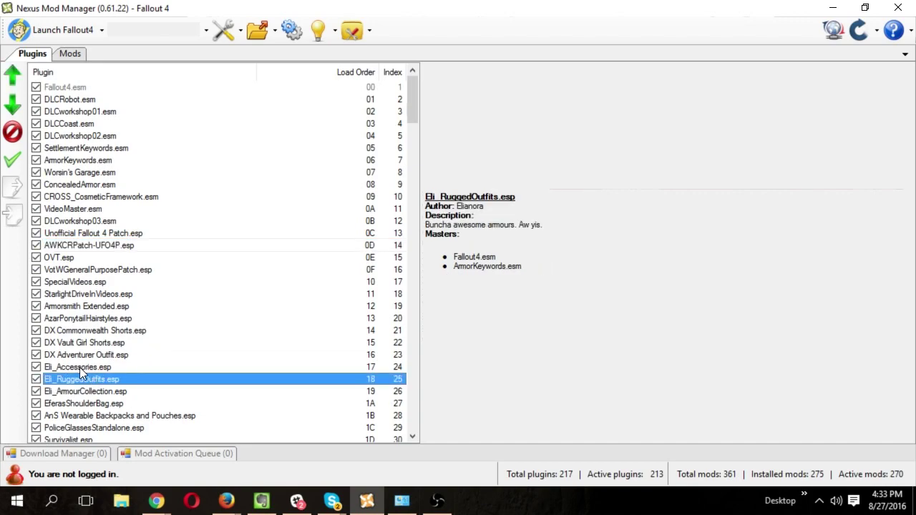
{"action": "left_click", "coordinate": [79, 367]}
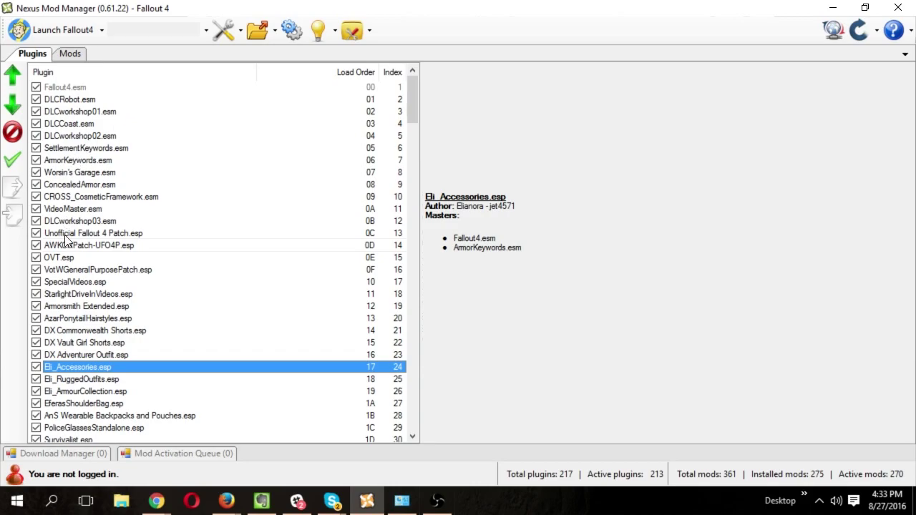
{"action": "left_click", "coordinate": [70, 53]}
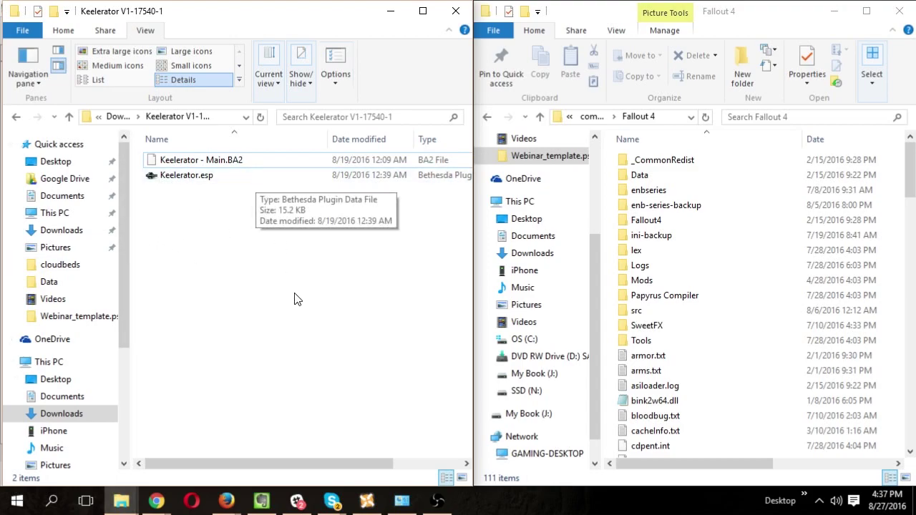
Examine the Keelerator.esp and Keelerator - Main.BA2 files in the downloaded Keelerator V1-17540-1 folder.
{"action": "left_click", "coordinate": [175, 180]}
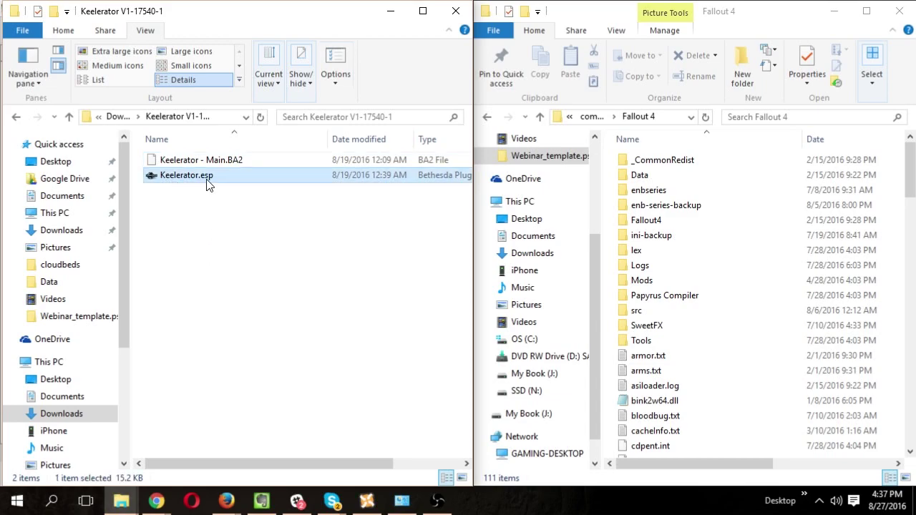
{"action": "left_click", "coordinate": [219, 160]}
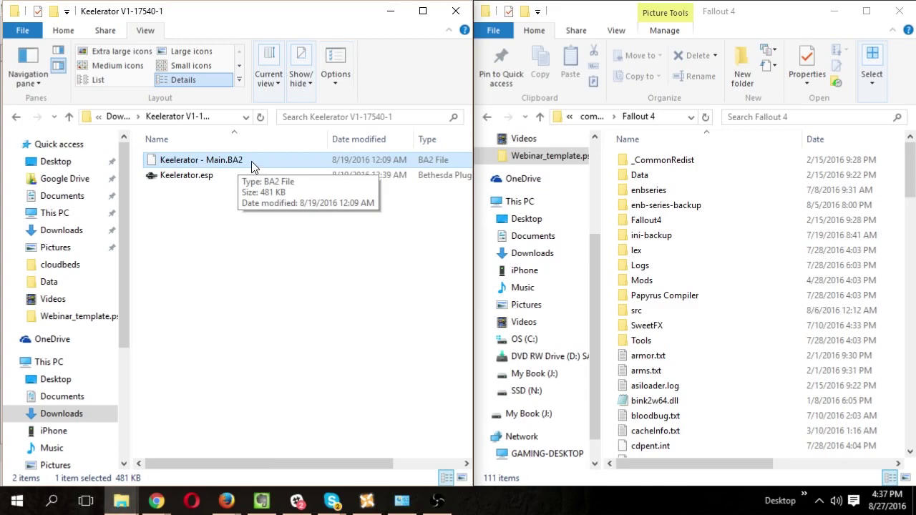
{"action": "left_click", "coordinate": [192, 177]}
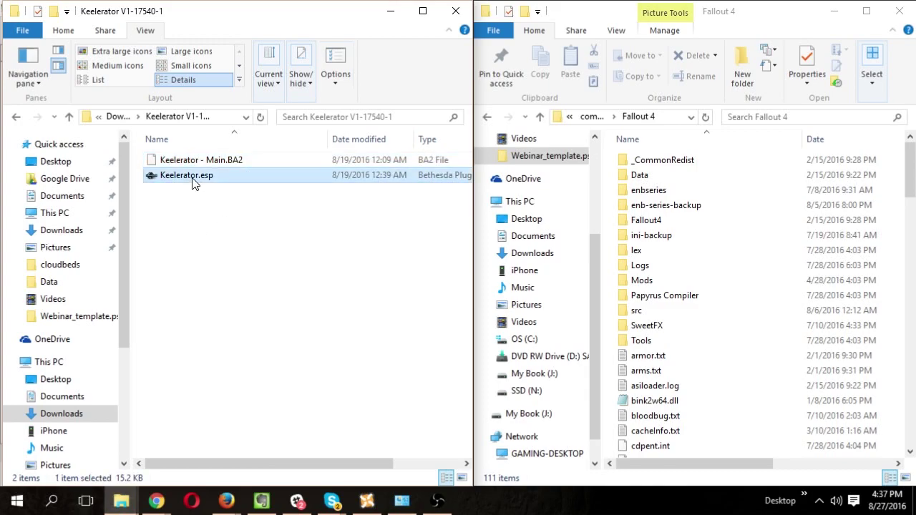
{"action": "left_click", "coordinate": [191, 258]}
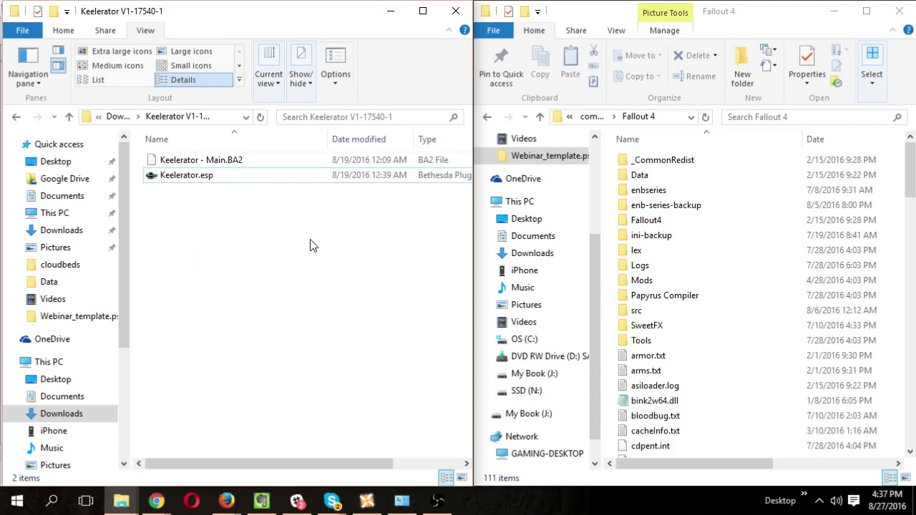
In the second File Explorer window, open the Fallout 4 Data folder under SSD (N:), SteamLibrary, steamapps, common, and reach its plugin files.
{"action": "left_click", "coordinate": [651, 144]}
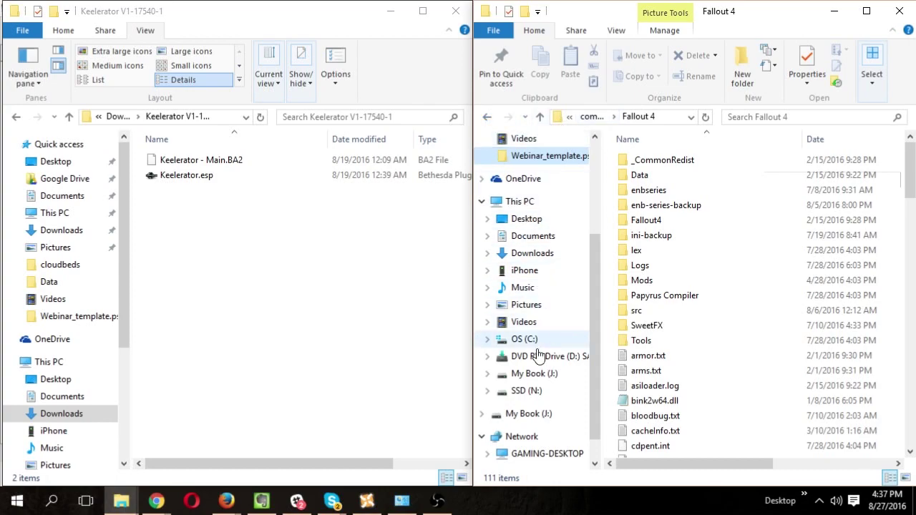
{"action": "left_click", "coordinate": [519, 394]}
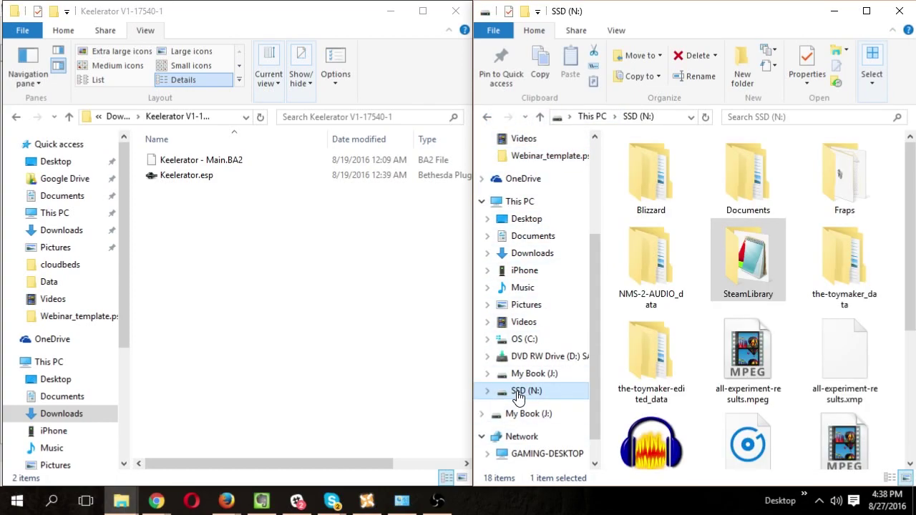
{"action": "double_click", "coordinate": [740, 274]}
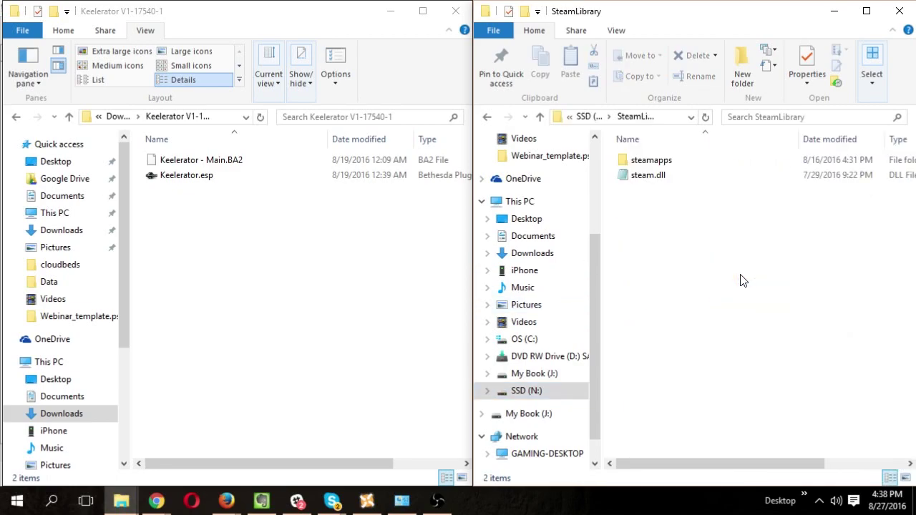
{"action": "double_click", "coordinate": [663, 161]}
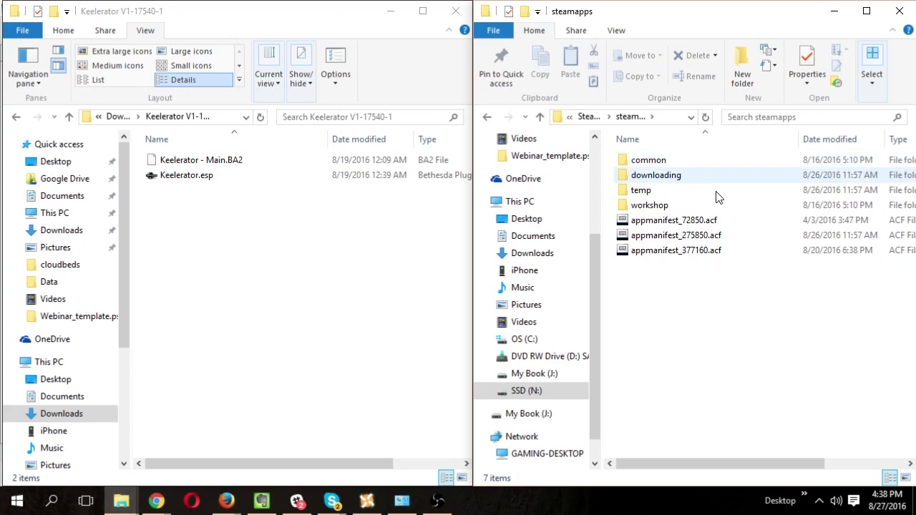
{"action": "double_click", "coordinate": [661, 162]}
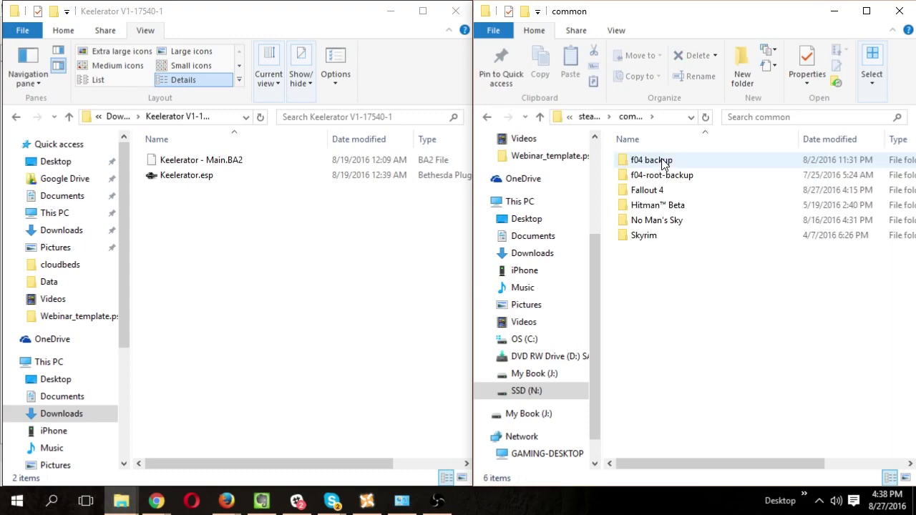
{"action": "double_click", "coordinate": [659, 193]}
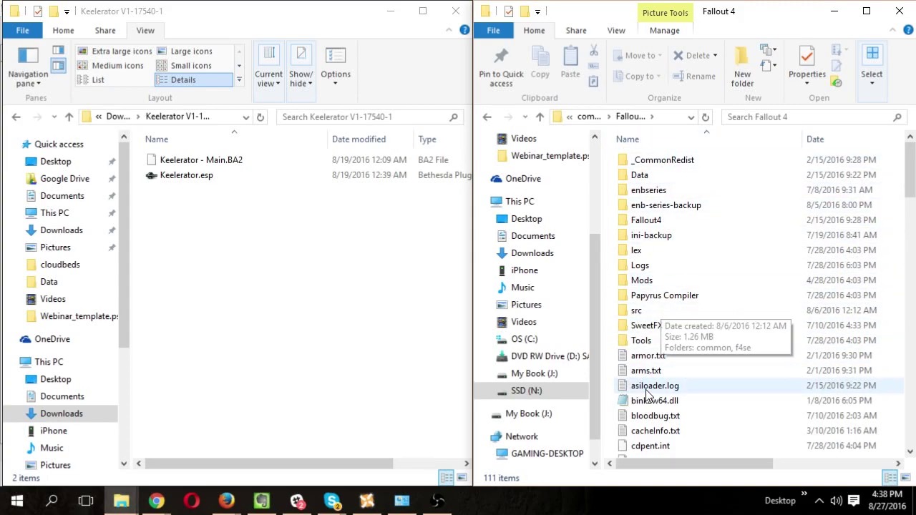
{"action": "double_click", "coordinate": [643, 179]}
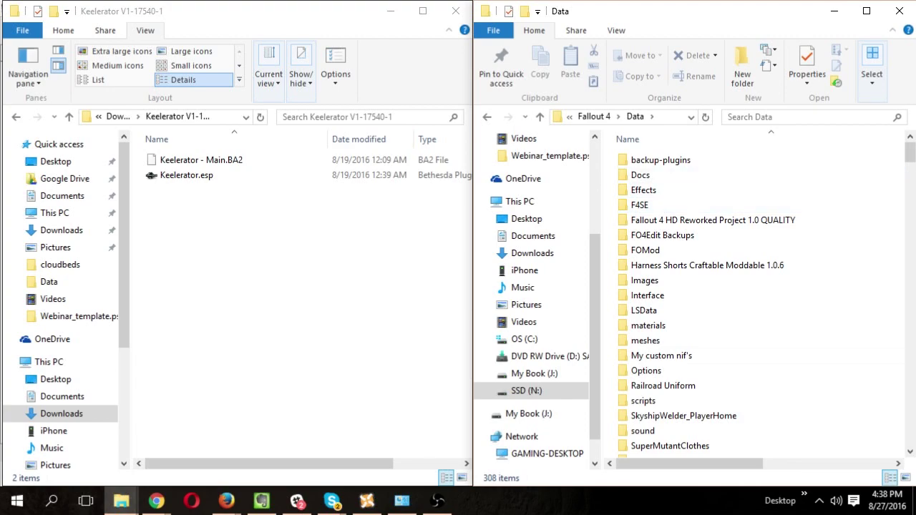
{"action": "left_click_drag", "start_coordinate": [909, 153], "coordinate": [909, 168]}
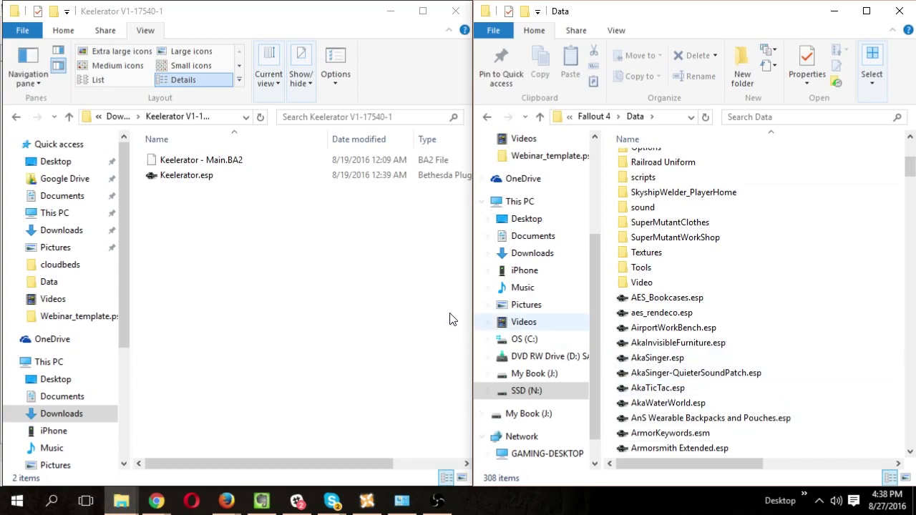
Copy Keelerator - Main.BA2 and Keelerator.esp from the downloaded mod folder into the Fallout 4 Data folder.
{"action": "left_click", "coordinate": [276, 279]}
{"action": "left_click_drag", "start_coordinate": [298, 300], "coordinate": [173, 157]}
{"action": "key", "text": "ctrl+c"}
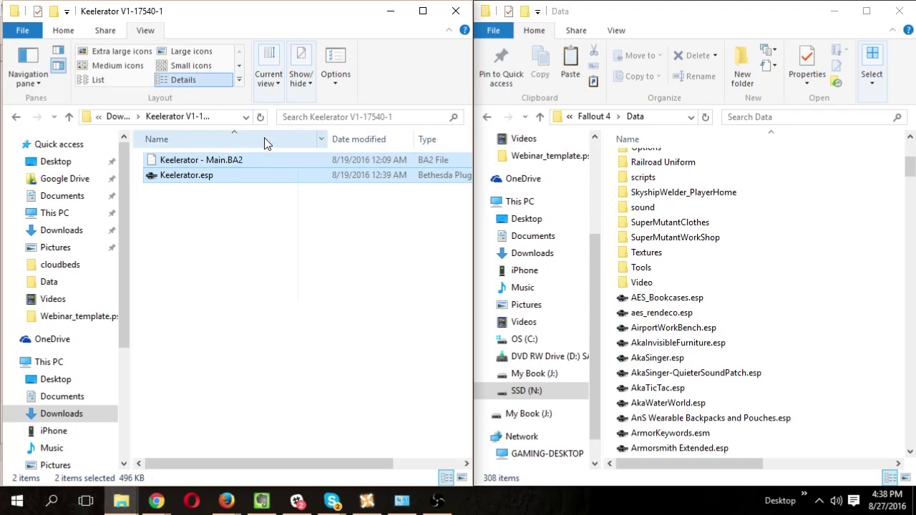
{"action": "left_click", "coordinate": [741, 18]}
{"action": "key", "text": "ctrl+v"}
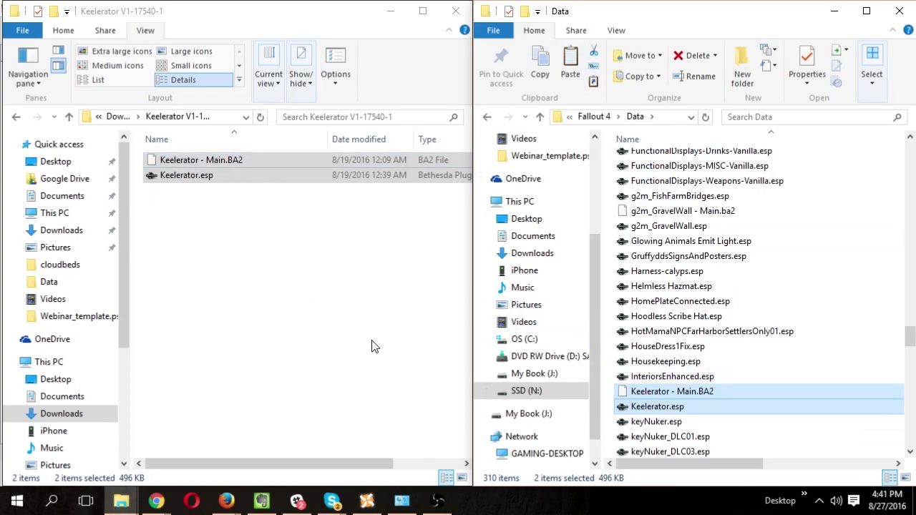
Select both Keelerator source files in the downloaded mod folder.
{"action": "left_click", "coordinate": [378, 303]}
{"action": "left_click_drag", "start_coordinate": [379, 303], "coordinate": [216, 148]}
{"action": "left_click", "coordinate": [267, 216]}
{"action": "left_click_drag", "start_coordinate": [284, 280], "coordinate": [209, 153]}
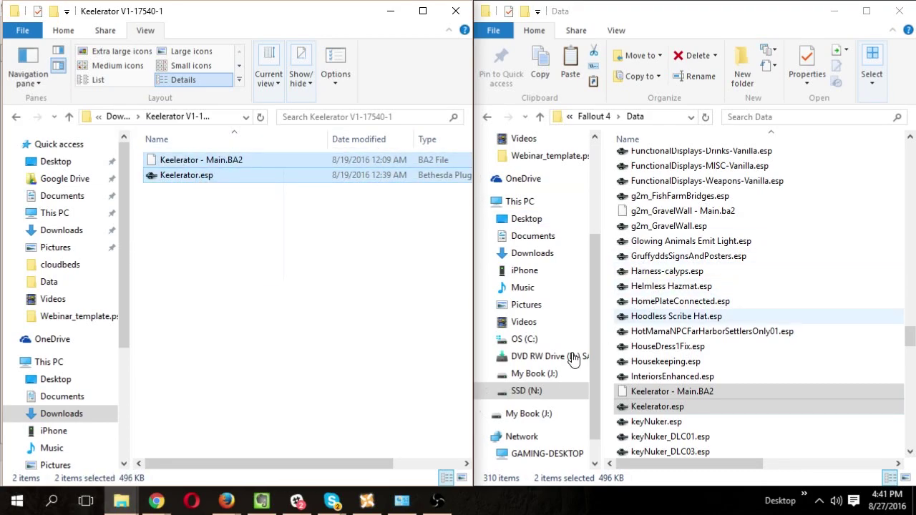
View the plugins list in Nexus Mod Manager, and return to File Explorer to single out Keelerator - Main.BA2 in the Data folder.
{"action": "left_click", "coordinate": [367, 501]}
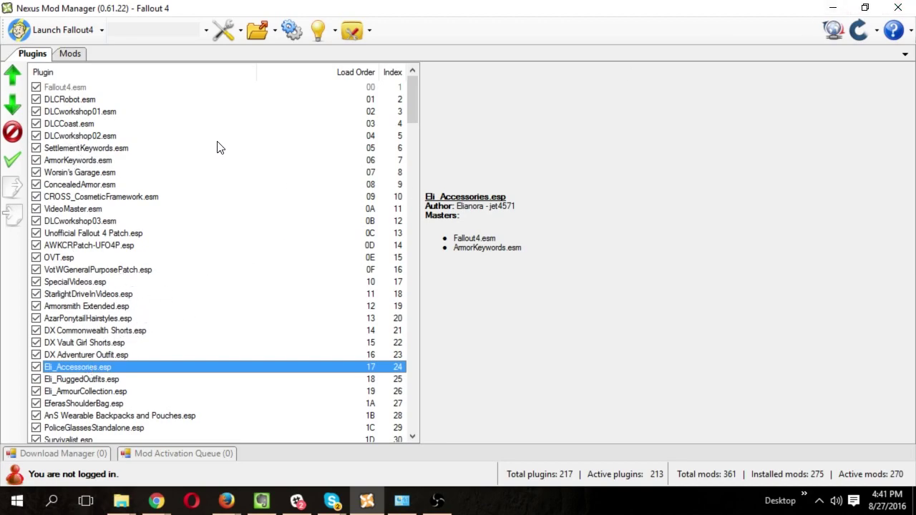
{"action": "left_click", "coordinate": [842, 9]}
{"action": "left_click", "coordinate": [374, 311]}
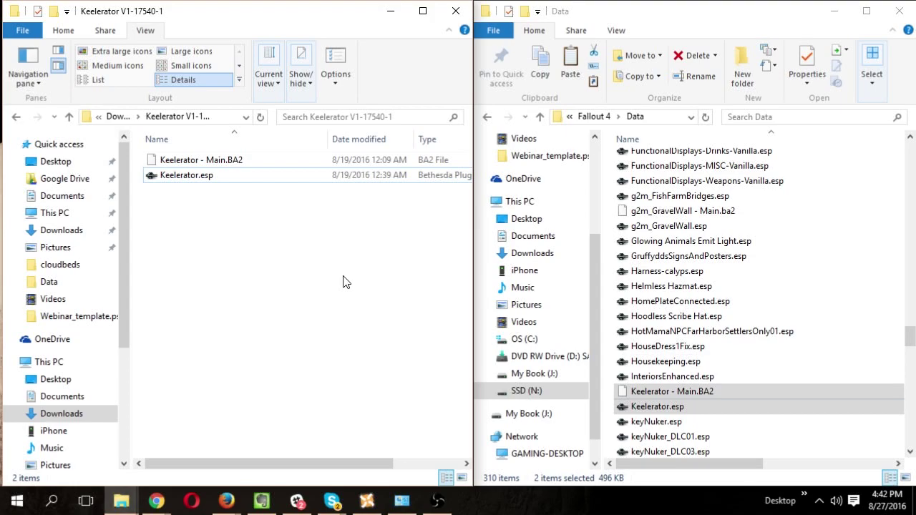
{"action": "left_click", "coordinate": [673, 395]}
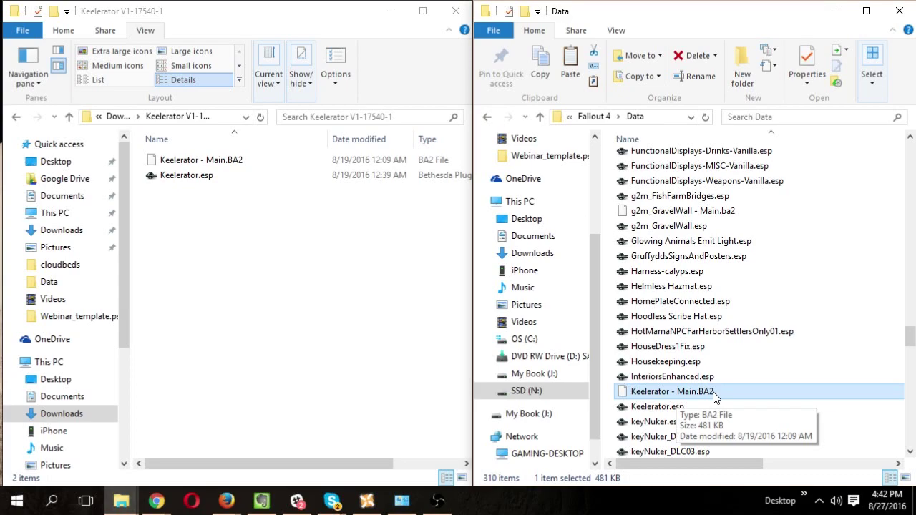
{"action": "scroll", "coordinate": [713, 393], "scroll_direction": "up", "scroll_amount": 1}
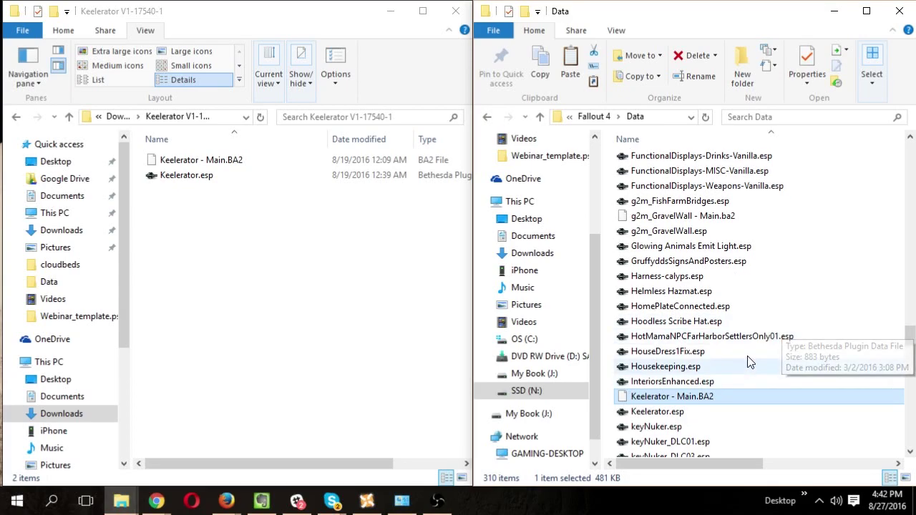
Permanently delete Keelerator - Main.BA2 and Keelerator.esp from the Fallout 4 Data folder.
{"action": "left_click", "coordinate": [666, 415], "text": "ctrl"}
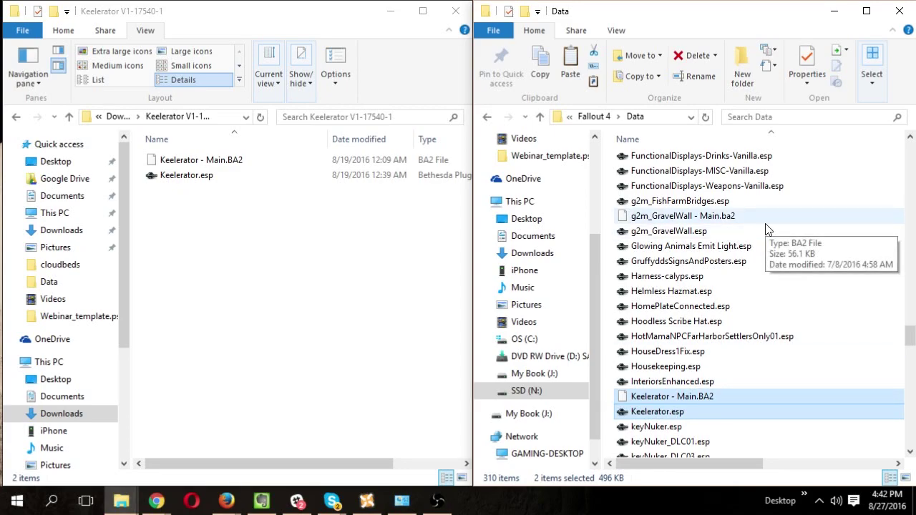
{"action": "key", "text": "shift+Delete"}
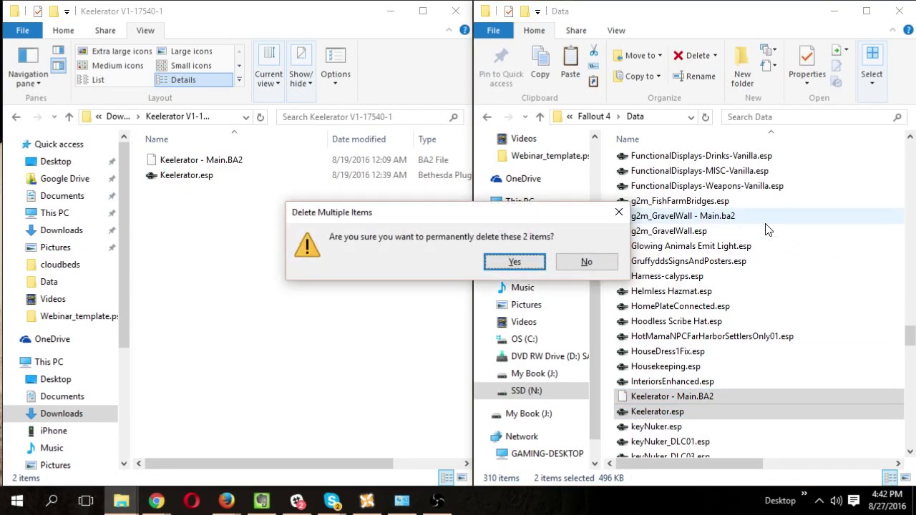
{"action": "key", "text": "Return"}
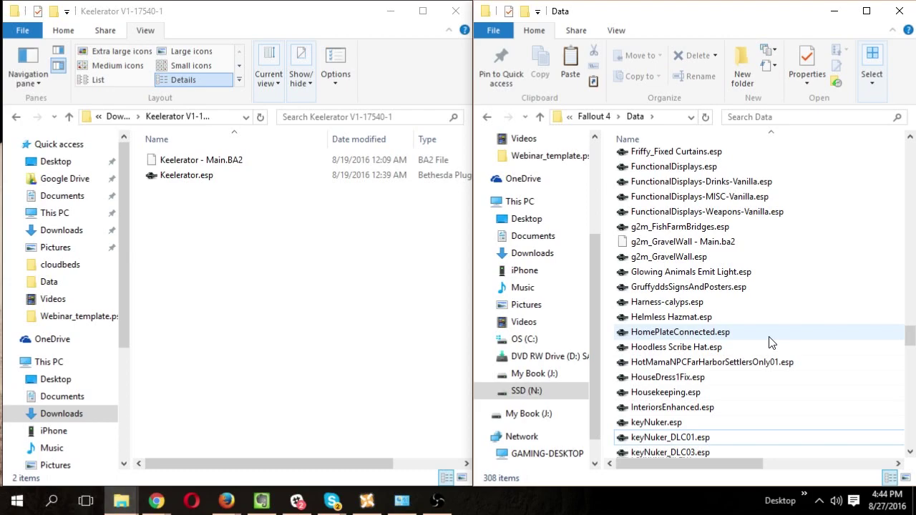
Open the Car Bot fixed tilt-17150-1-2 mod folder in Downloads and go through its Meshes, SCRIPTS and textures folders.
{"action": "left_click", "coordinate": [284, 236]}
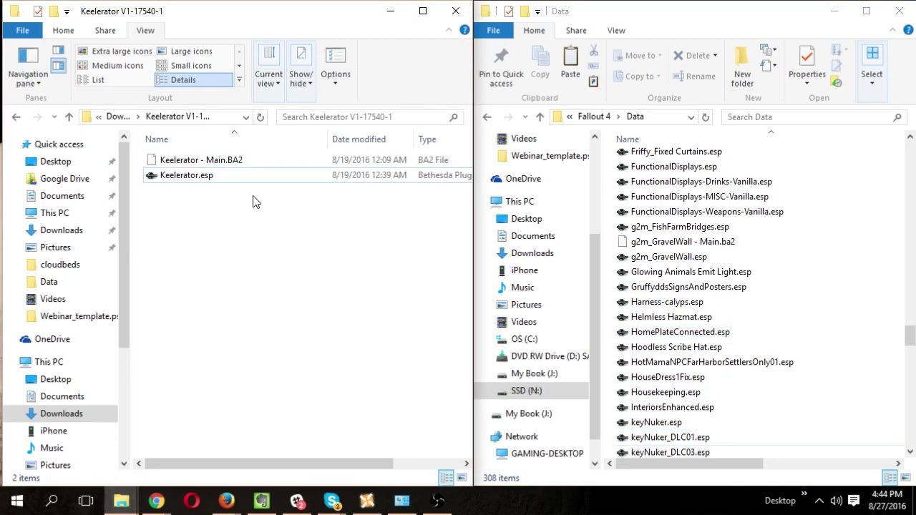
{"action": "left_click", "coordinate": [232, 162]}
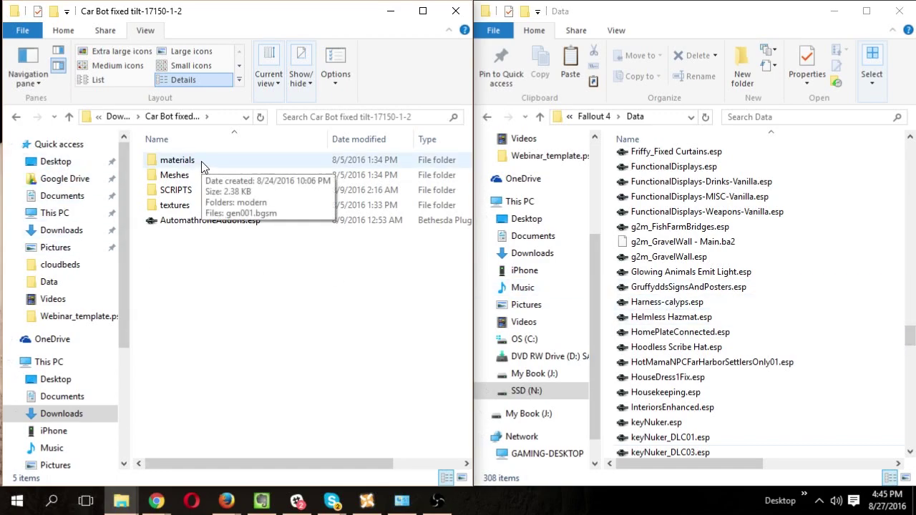
{"action": "left_click", "coordinate": [187, 178]}
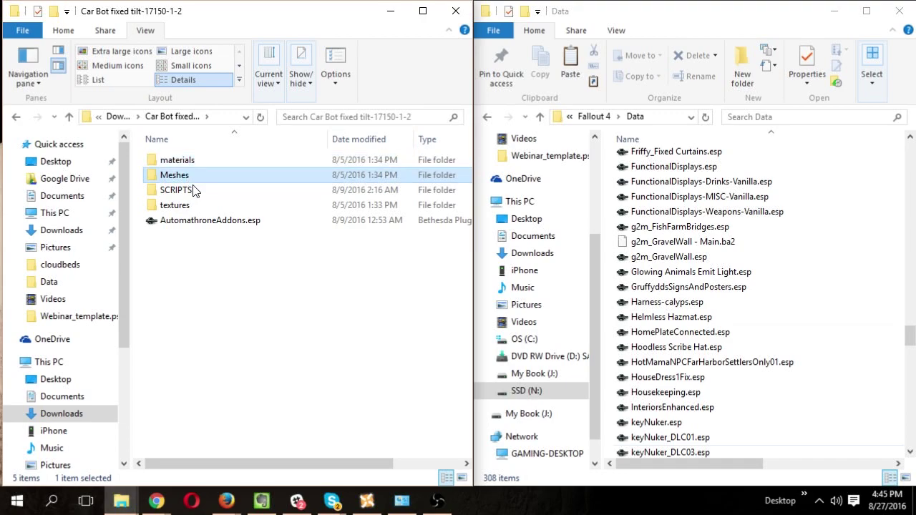
{"action": "key", "text": "Down"}
{"action": "key", "text": "Down"}
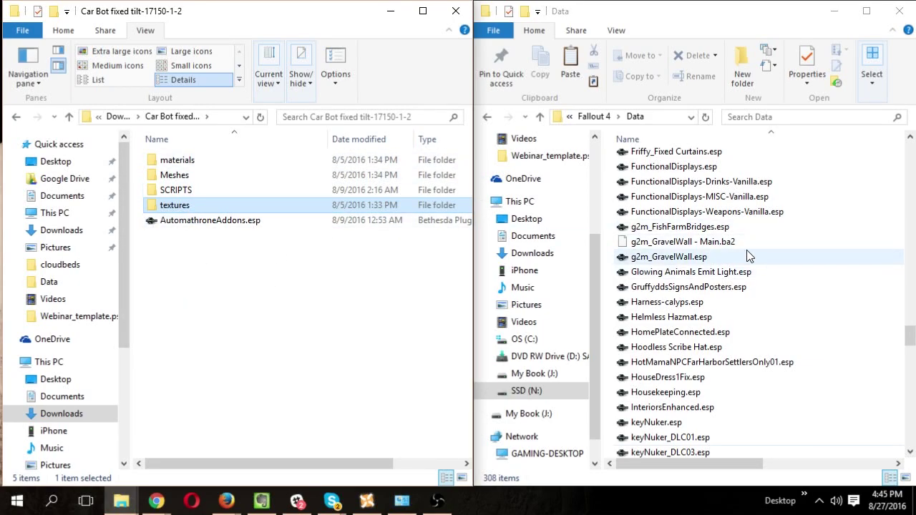
Single out g2m_GravelWall - Main.ba2 in the Data folder, followed by the Meshes and textures folders of the Car Bot mod.
{"action": "left_click", "coordinate": [677, 245]}
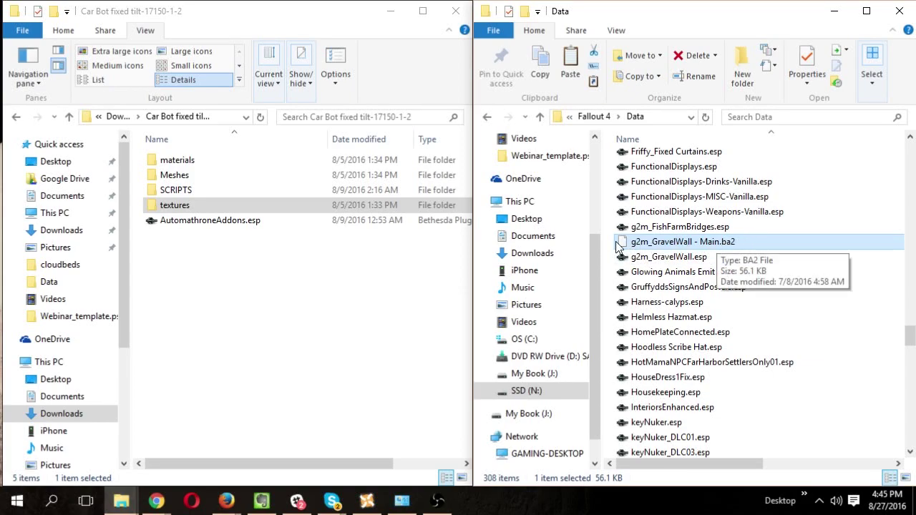
{"action": "left_click", "coordinate": [171, 175]}
{"action": "left_click", "coordinate": [166, 207]}
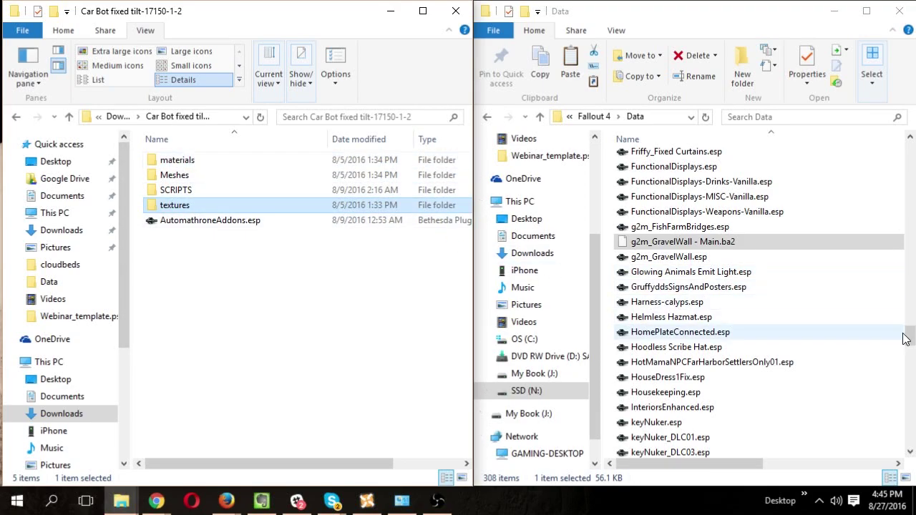
Find the materials, meshes, scripts and Textures folders in the Fallout 4 Data folder that match the mod's folders.
{"action": "left_click_drag", "start_coordinate": [911, 340], "coordinate": [911, 152]}
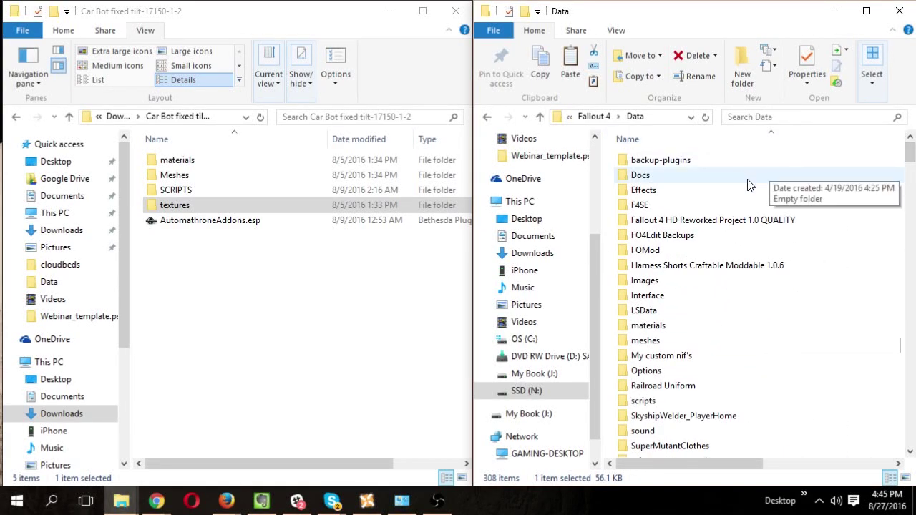
{"action": "scroll", "coordinate": [744, 236], "scroll_direction": "down", "scroll_amount": 1}
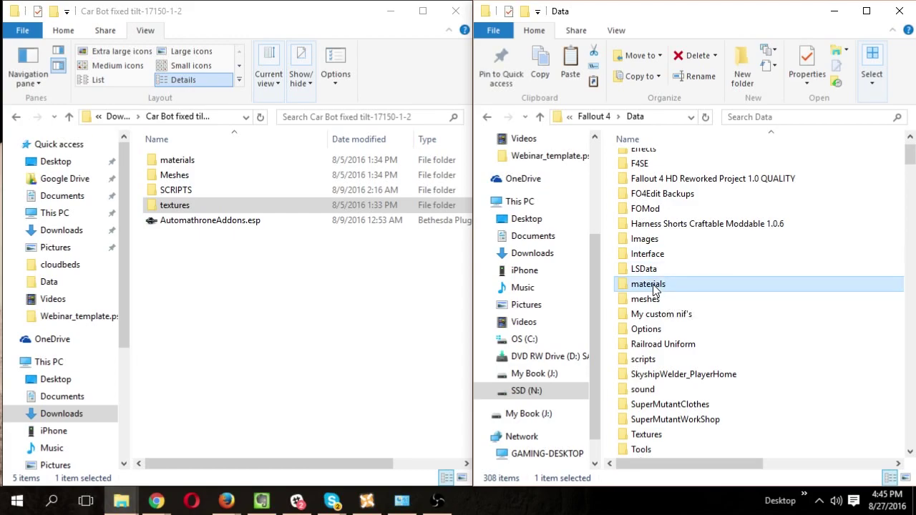
{"action": "left_click", "coordinate": [641, 302]}
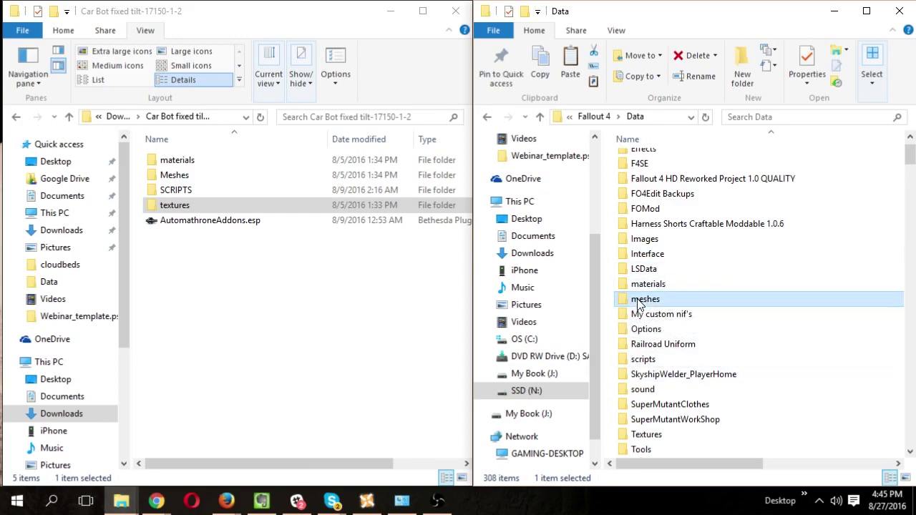
{"action": "left_click", "coordinate": [662, 362]}
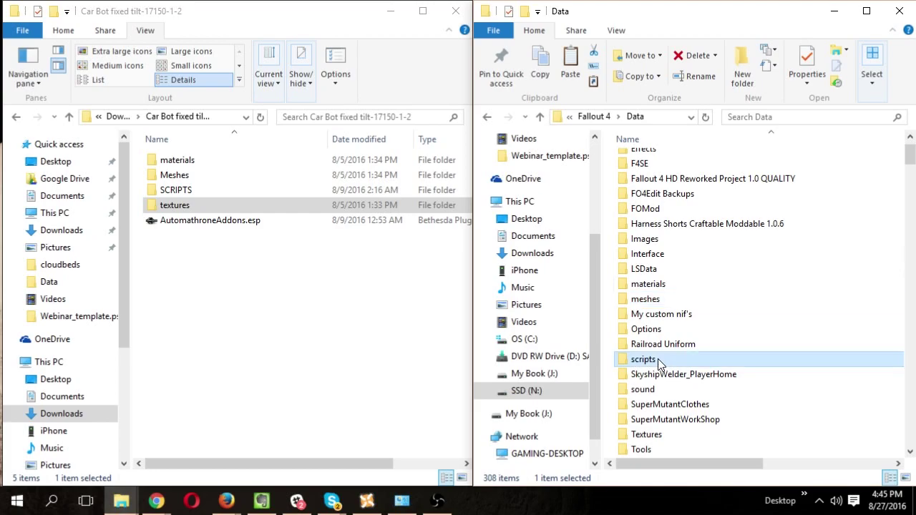
{"action": "left_click", "coordinate": [677, 434]}
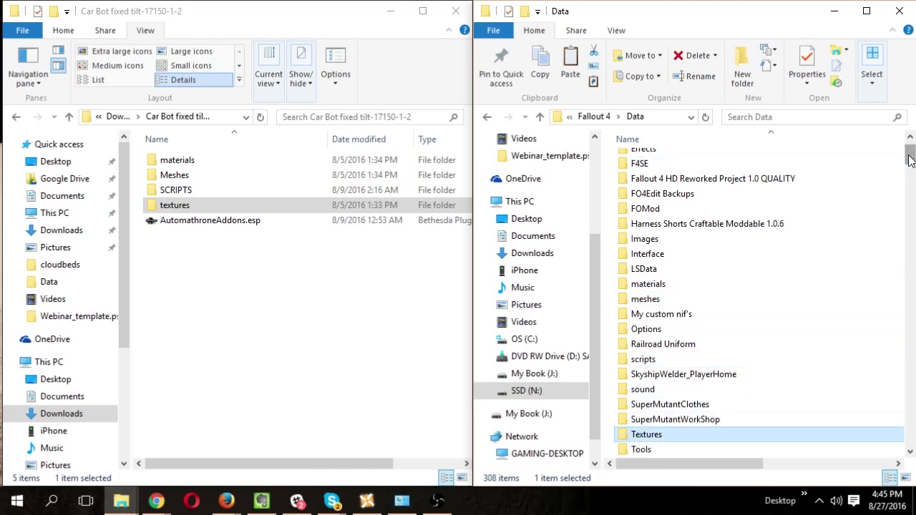
{"action": "scroll", "coordinate": [895, 169], "scroll_direction": "down", "scroll_amount": 2}
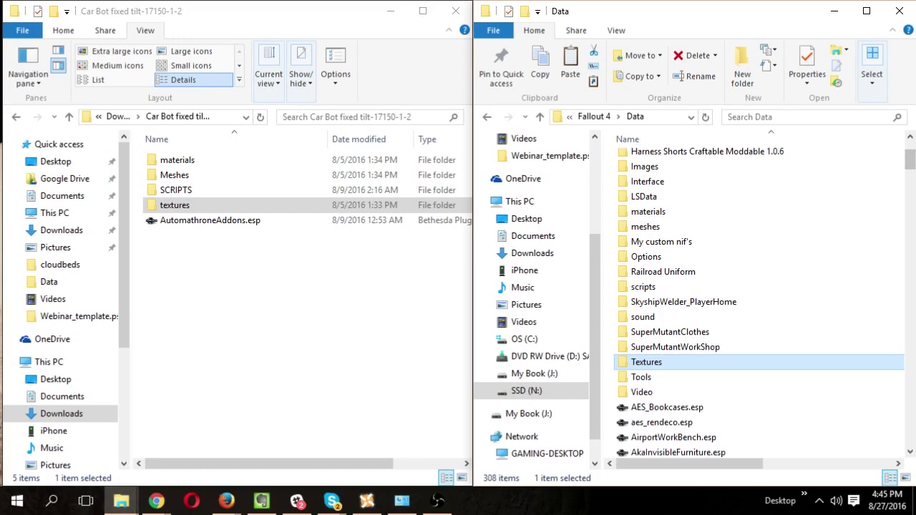
{"action": "mouse_move", "coordinate": [647, 370]}
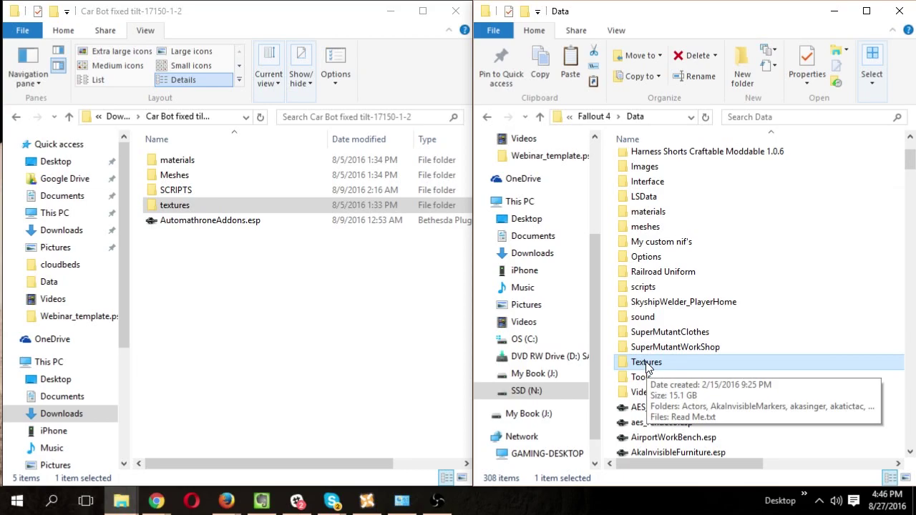
Compare the Car Bot mod's textures folder with the Textures folder in Data, and leave the mod's items unselected.
{"action": "left_click", "coordinate": [315, 286]}
{"action": "left_click", "coordinate": [167, 207]}
{"action": "left_click", "coordinate": [237, 292]}
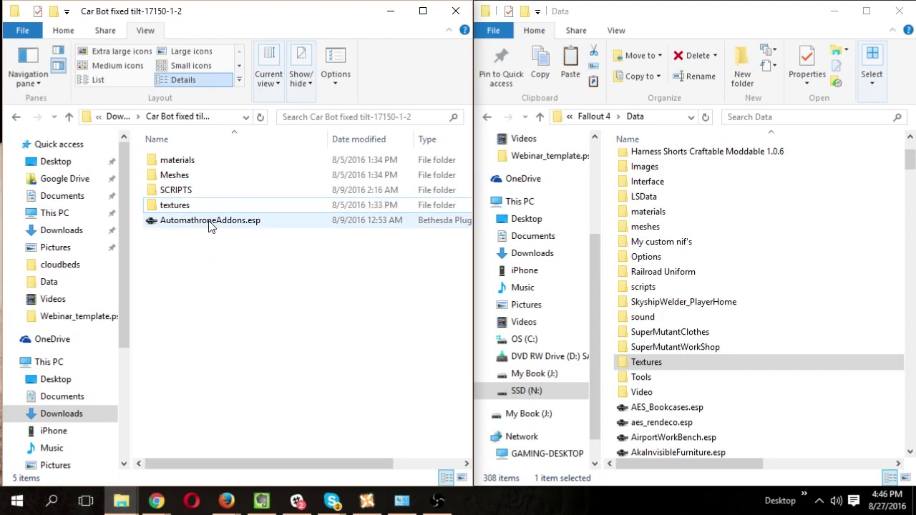
{"action": "left_click", "coordinate": [668, 348]}
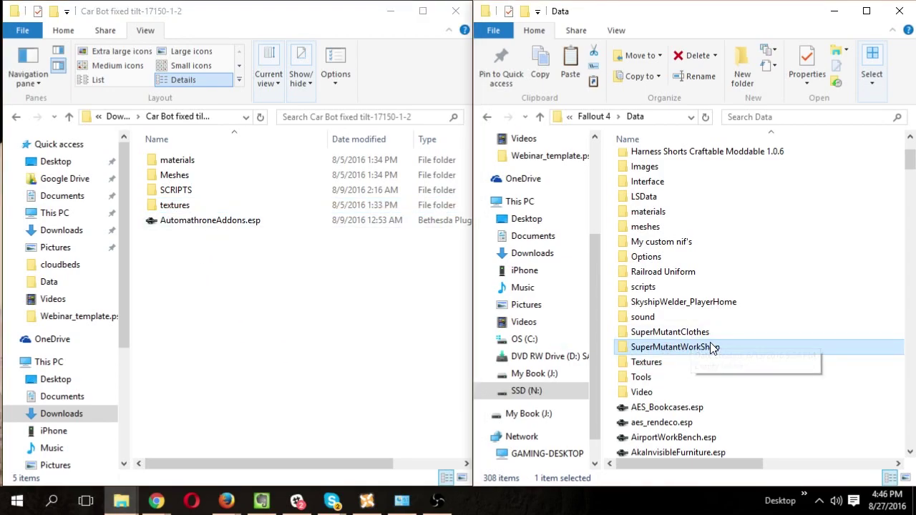
{"action": "key", "text": "Down"}
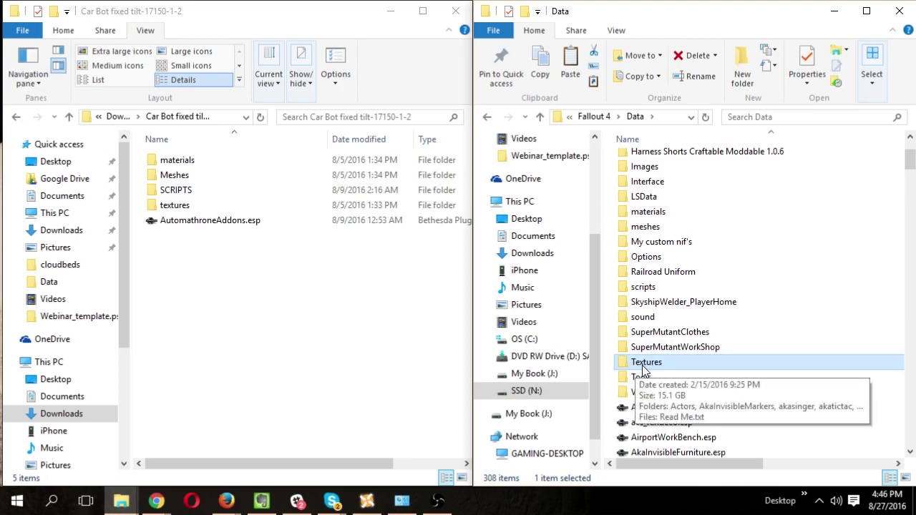
{"action": "left_click", "coordinate": [228, 304]}
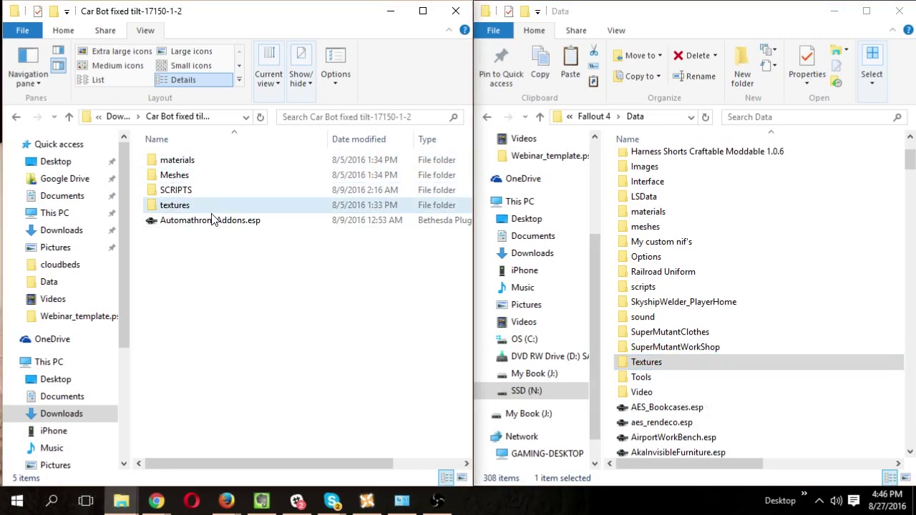
Copy the materials, Meshes and SCRIPTS folders from the Car Bot mod folder into the Fallout 4 Data folder.
{"action": "left_click", "coordinate": [205, 161]}
{"action": "left_click", "coordinate": [215, 175], "text": "ctrl"}
{"action": "left_click", "coordinate": [239, 190], "text": "ctrl"}
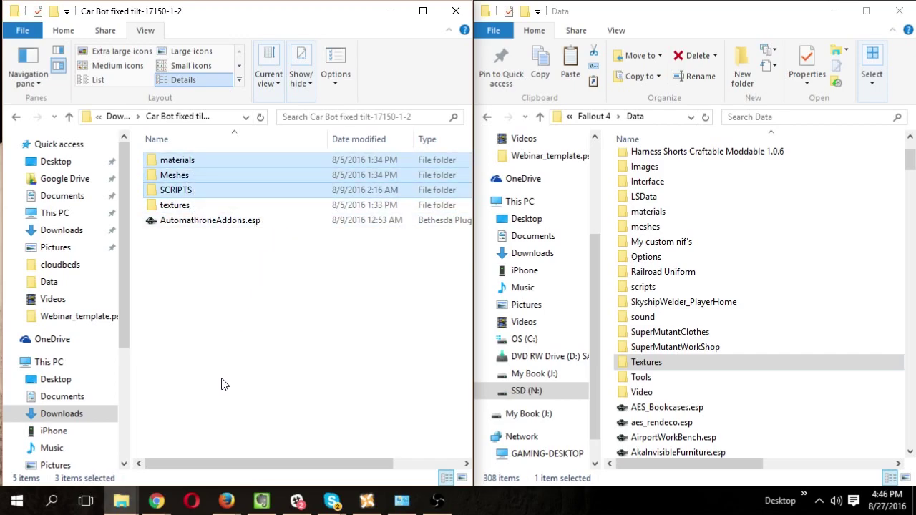
{"action": "left_click", "coordinate": [678, 23]}
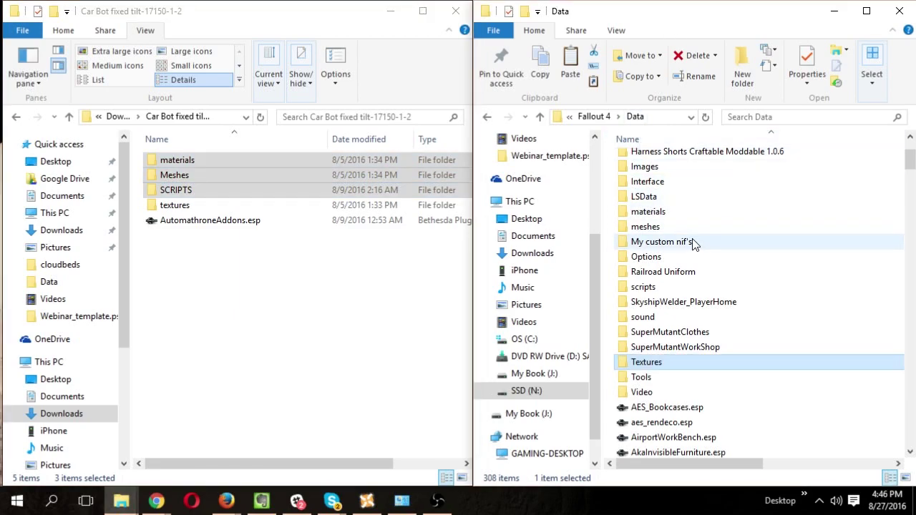
{"action": "key", "text": "ctrl+v"}
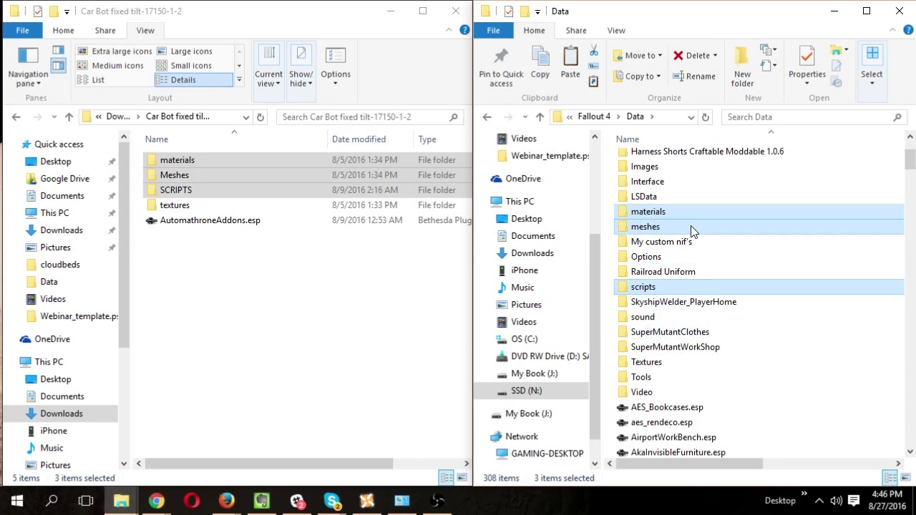
Open the materials folder of the Car Bot mod and the materials folder in Data side by side.
{"action": "left_click", "coordinate": [338, 328]}
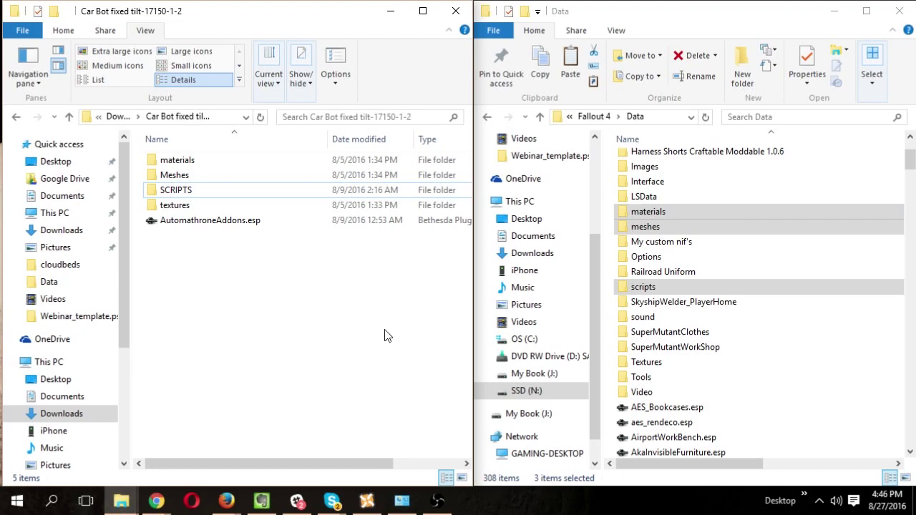
{"action": "left_click", "coordinate": [686, 241]}
{"action": "left_click", "coordinate": [684, 213]}
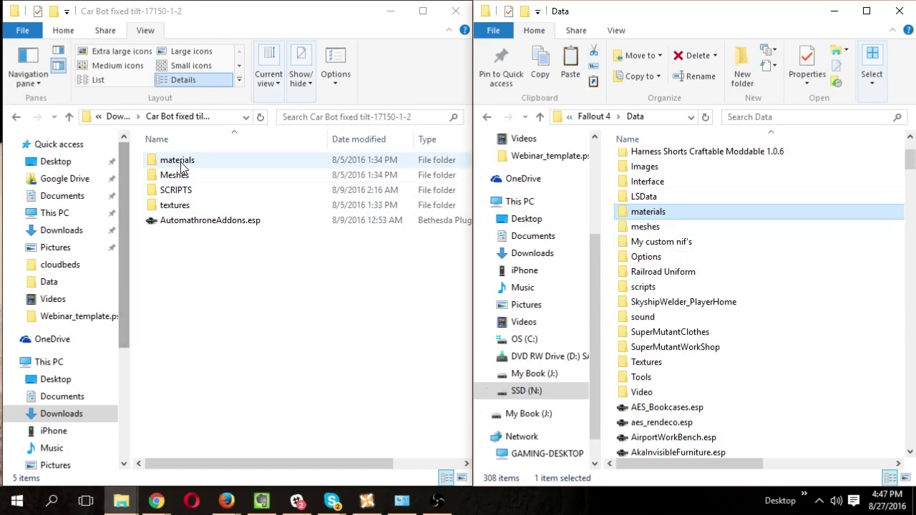
{"action": "left_click", "coordinate": [291, 338]}
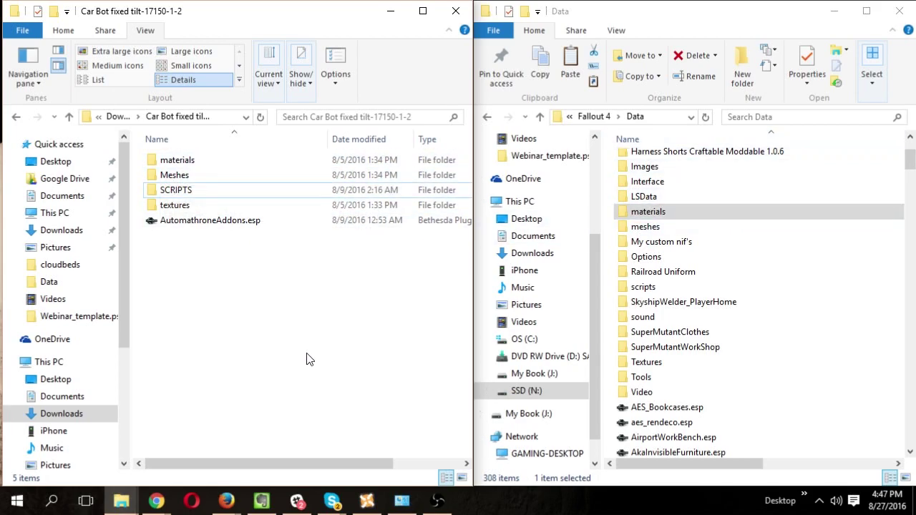
{"action": "double_click", "coordinate": [185, 161]}
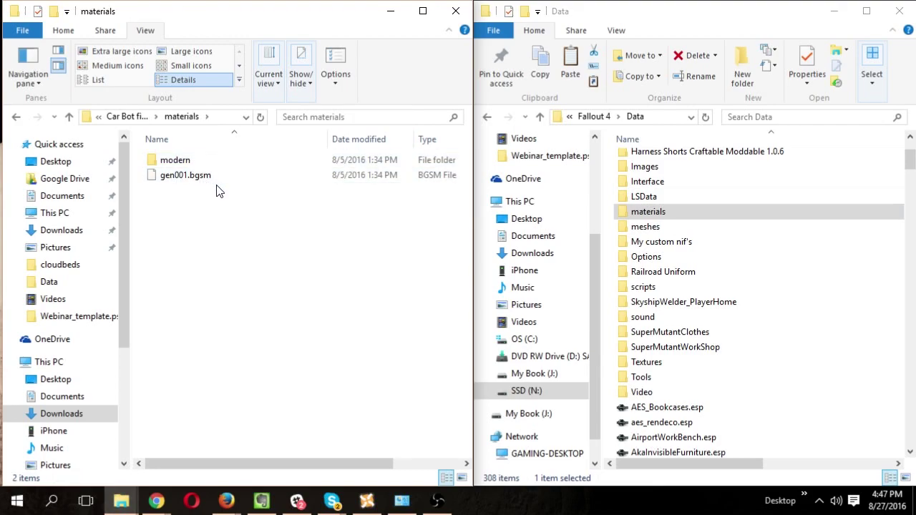
{"action": "double_click", "coordinate": [659, 214]}
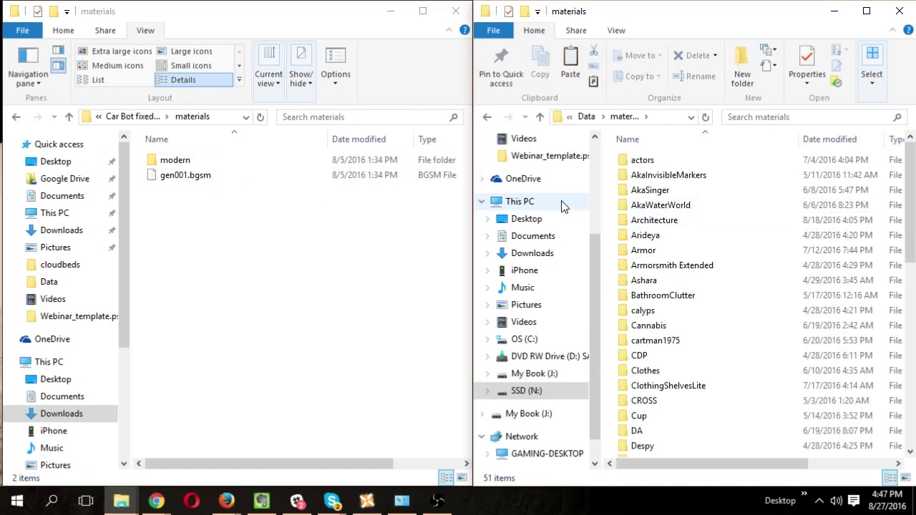
Permanently delete gen001.bgsm from the materials folder in Data.
{"action": "left_click", "coordinate": [663, 254]}
{"action": "scroll", "coordinate": [663, 255], "scroll_direction": "down", "scroll_amount": 10}
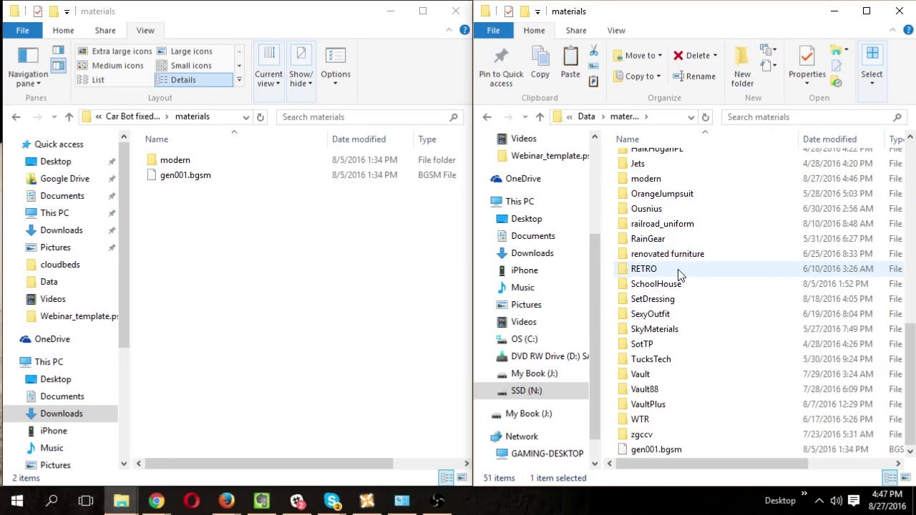
{"action": "left_click", "coordinate": [648, 449]}
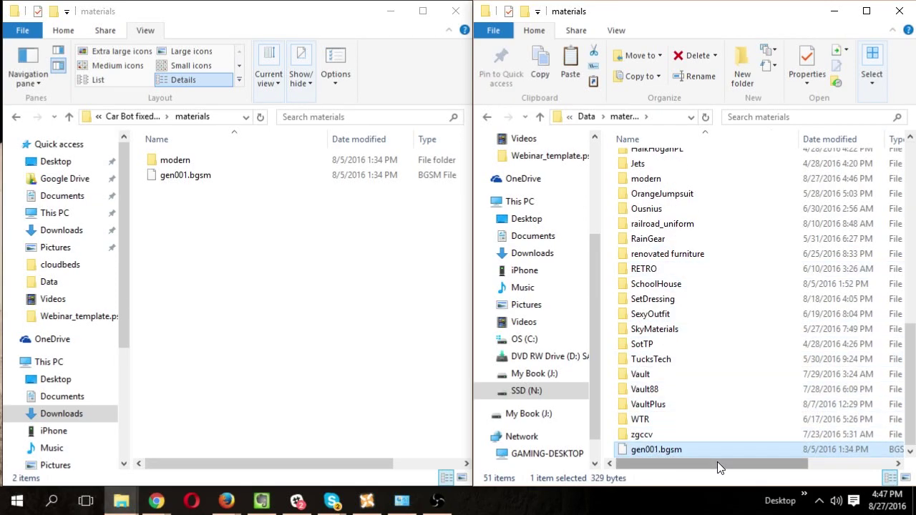
{"action": "key", "text": "shift+Delete"}
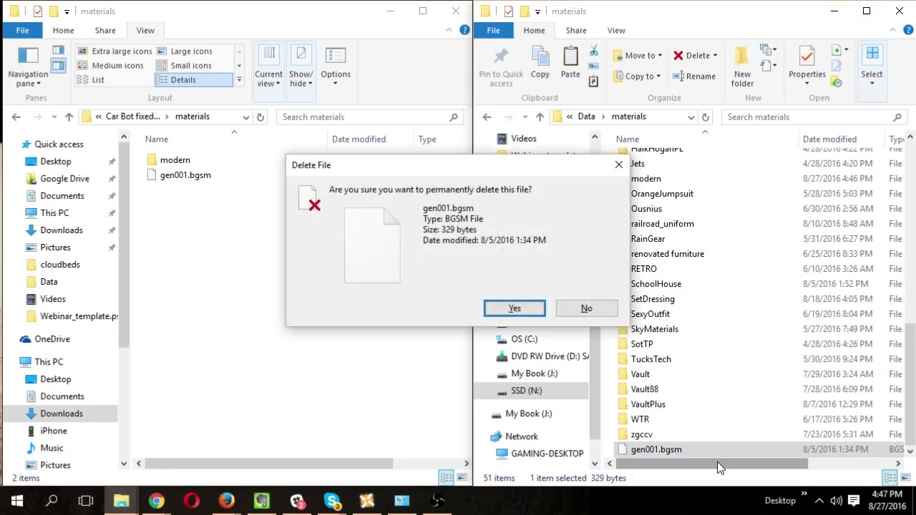
{"action": "key", "text": "Return"}
Open the modern folder inside both materials folders to compare their files, and return to the materials folder in Data.
{"action": "scroll", "coordinate": [676, 284], "scroll_direction": "up", "scroll_amount": 5}
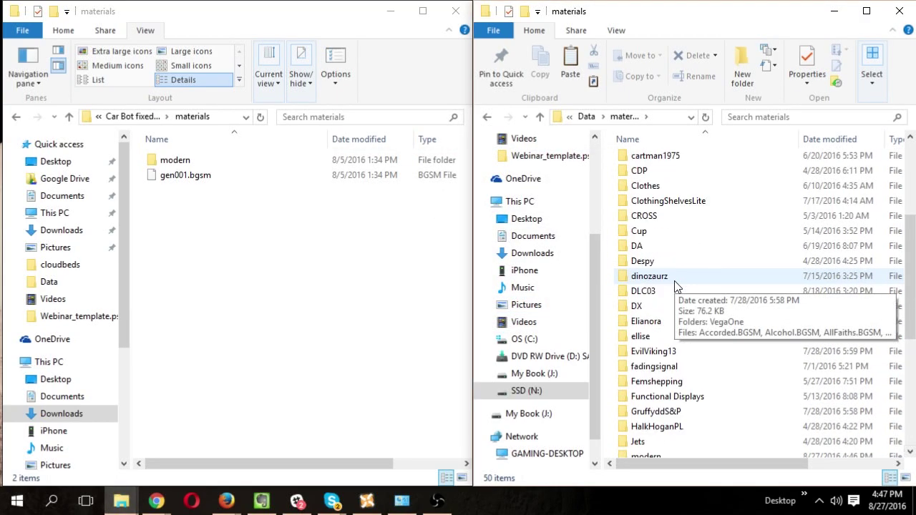
{"action": "scroll", "coordinate": [677, 285], "scroll_direction": "down", "scroll_amount": 6}
{"action": "scroll", "coordinate": [677, 285], "scroll_direction": "up", "scroll_amount": 4}
{"action": "scroll", "coordinate": [665, 286], "scroll_direction": "down", "scroll_amount": 2}
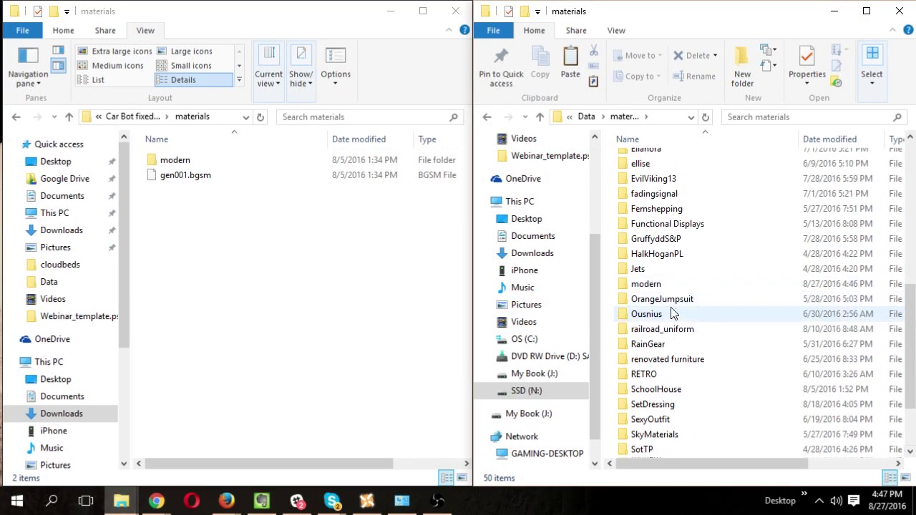
{"action": "double_click", "coordinate": [646, 285]}
{"action": "double_click", "coordinate": [176, 160]}
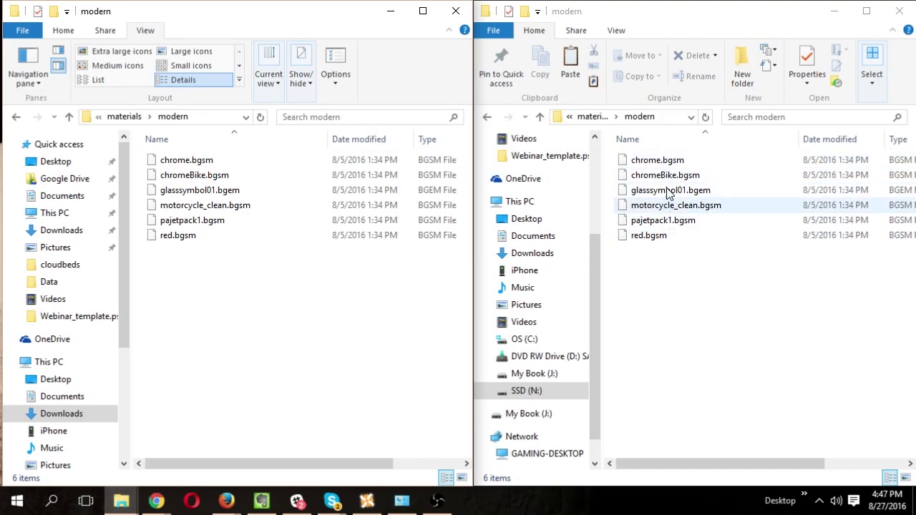
{"action": "left_click", "coordinate": [592, 117]}
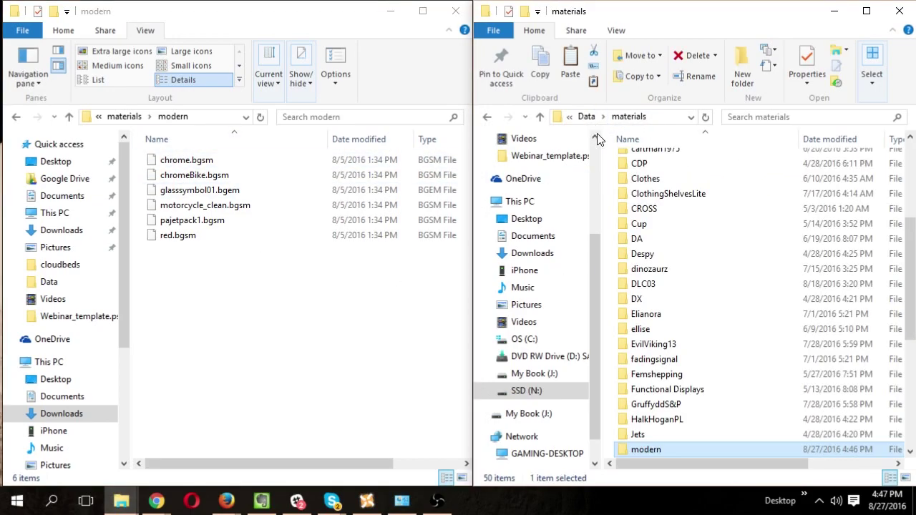
Permanently delete the modern folder from materials in Data, and return to the Car Bot mod's main folder and to Data.
{"action": "key", "text": "shift+Delete"}
{"action": "key", "text": "Return"}
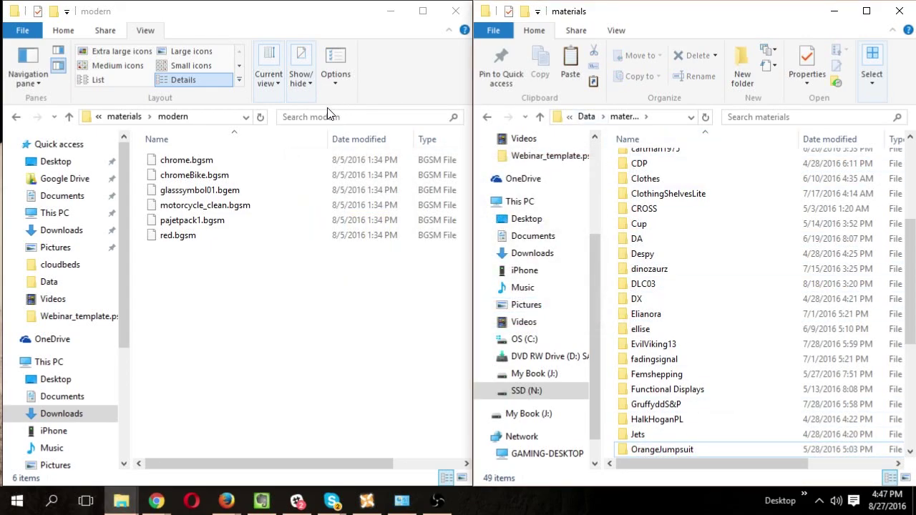
{"action": "left_click", "coordinate": [118, 121]}
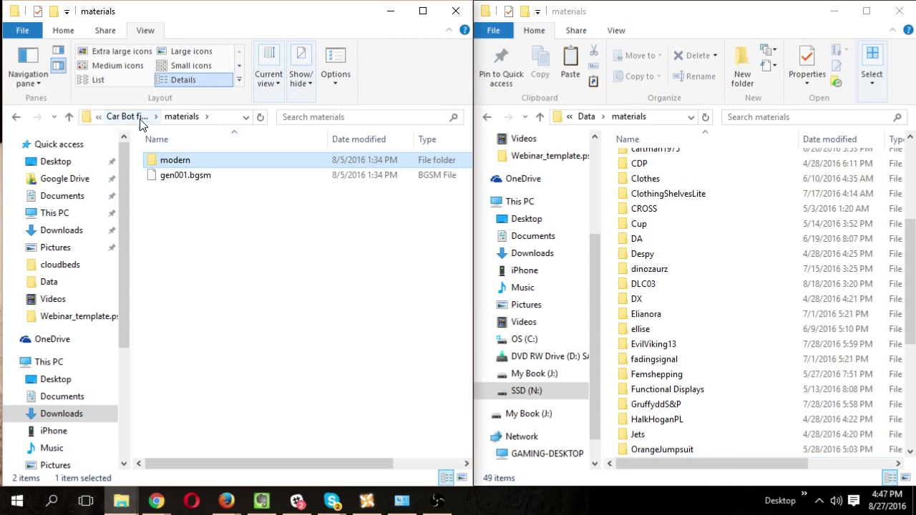
{"action": "left_click", "coordinate": [134, 118]}
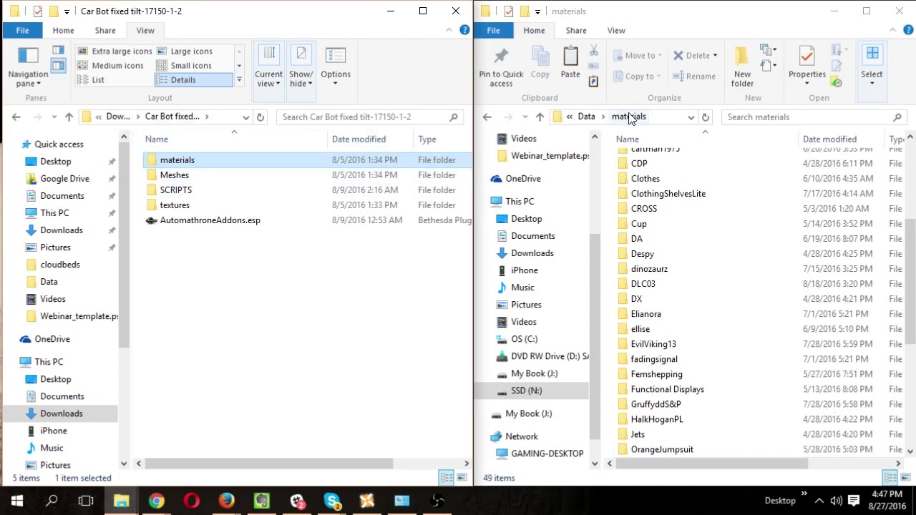
{"action": "left_click", "coordinate": [581, 119]}
Open the Actors folder inside meshes in both the Car Bot mod folder and Data.
{"action": "left_click", "coordinate": [178, 176]}
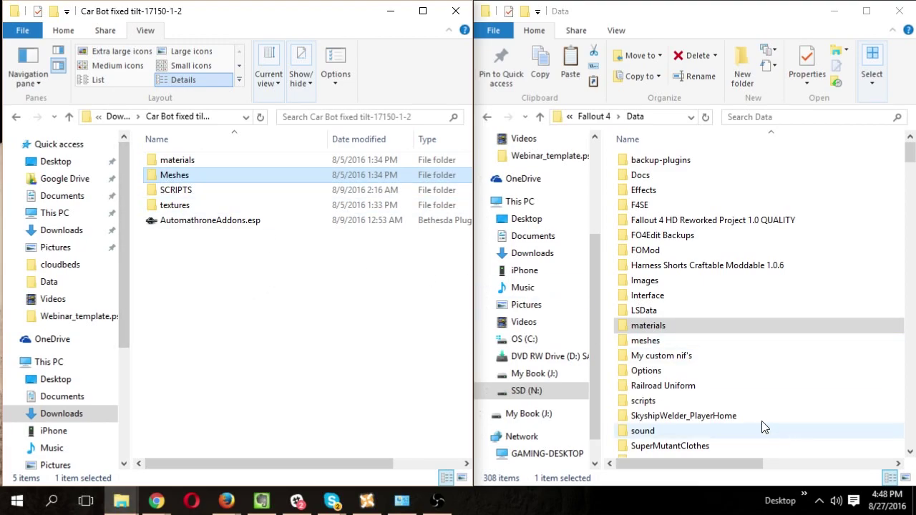
{"action": "double_click", "coordinate": [172, 177]}
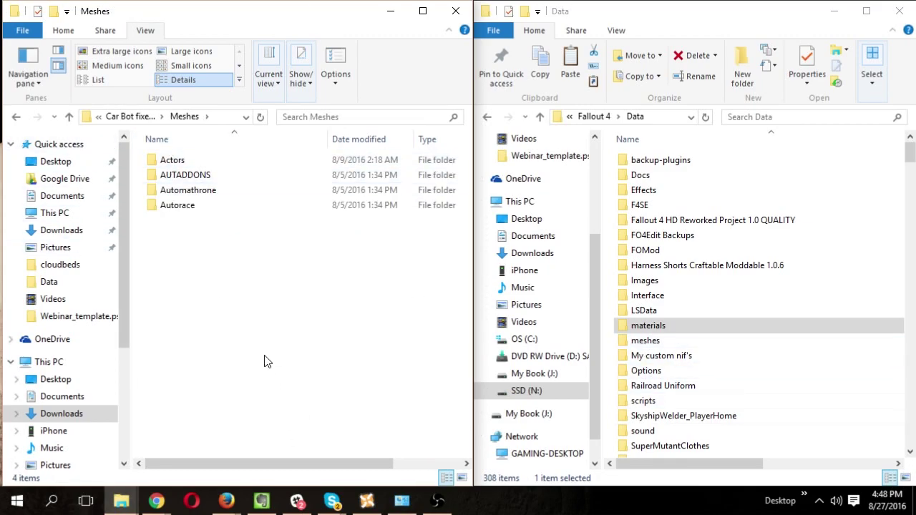
{"action": "double_click", "coordinate": [617, 343]}
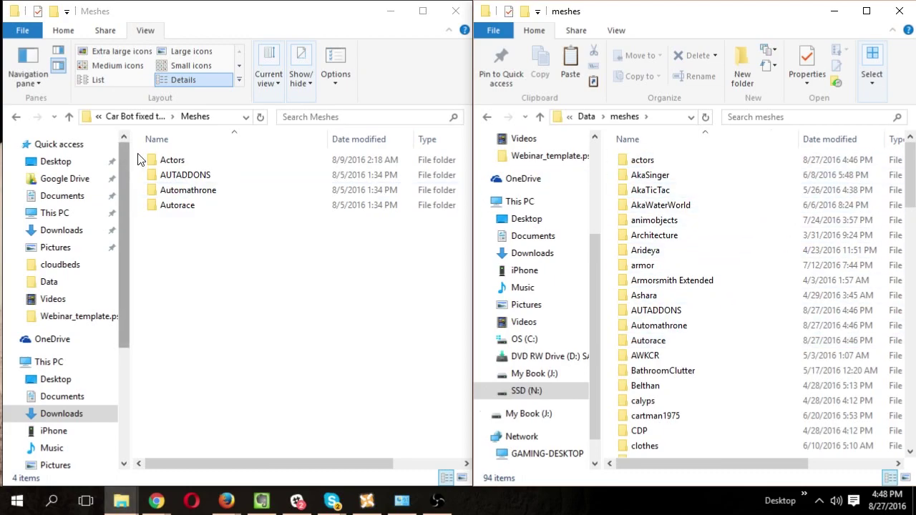
{"action": "left_click", "coordinate": [162, 163]}
{"action": "double_click", "coordinate": [162, 163]}
{"action": "double_click", "coordinate": [628, 159]}
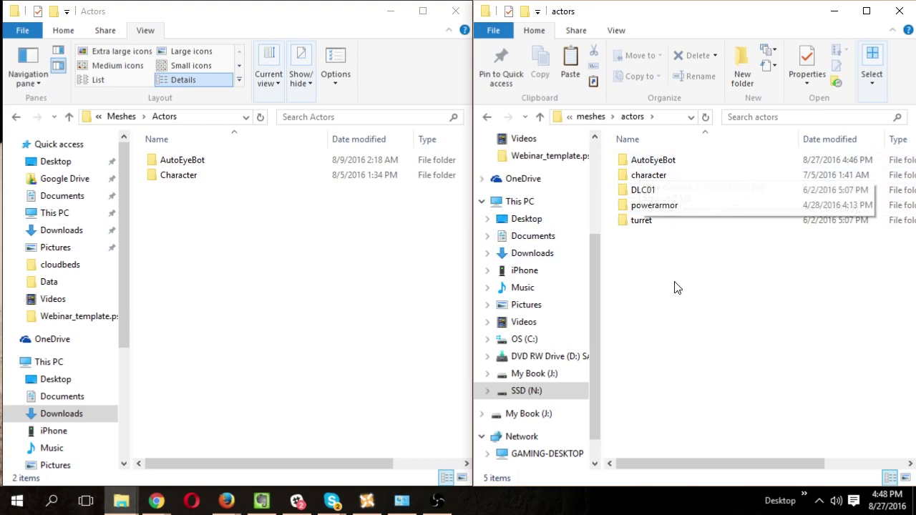
Compare the contents of both AutoEyeBot folders, and permanently delete AutoEyeBot from the actors folder in Data.
{"action": "double_click", "coordinate": [182, 160]}
{"action": "double_click", "coordinate": [623, 163]}
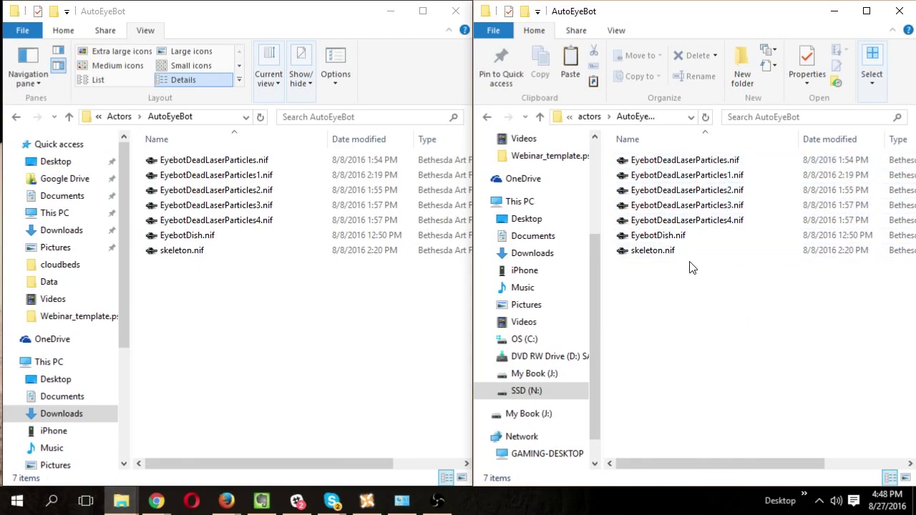
{"action": "left_click", "coordinate": [634, 327]}
{"action": "key", "text": "BackSpace"}
{"action": "left_click", "coordinate": [276, 329]}
{"action": "key", "text": "BackSpace"}
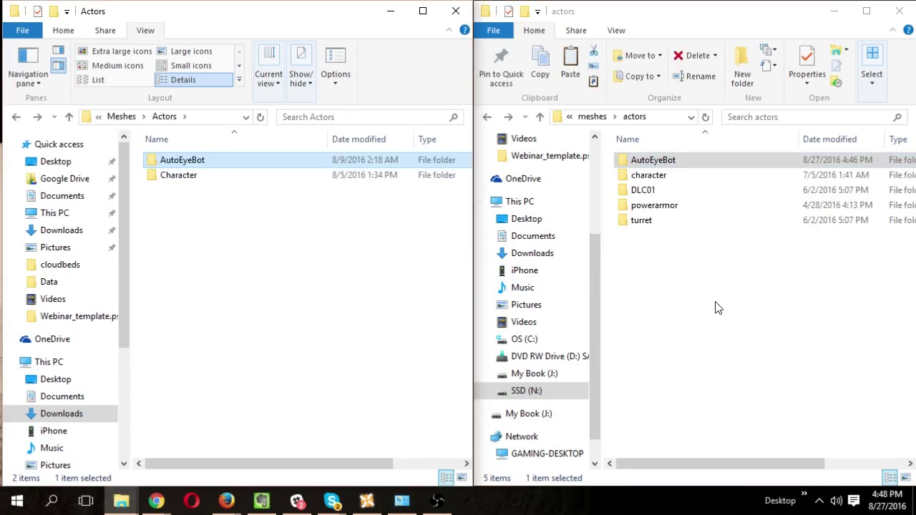
{"action": "left_click", "coordinate": [673, 165]}
{"action": "key", "text": "shift+Delete"}
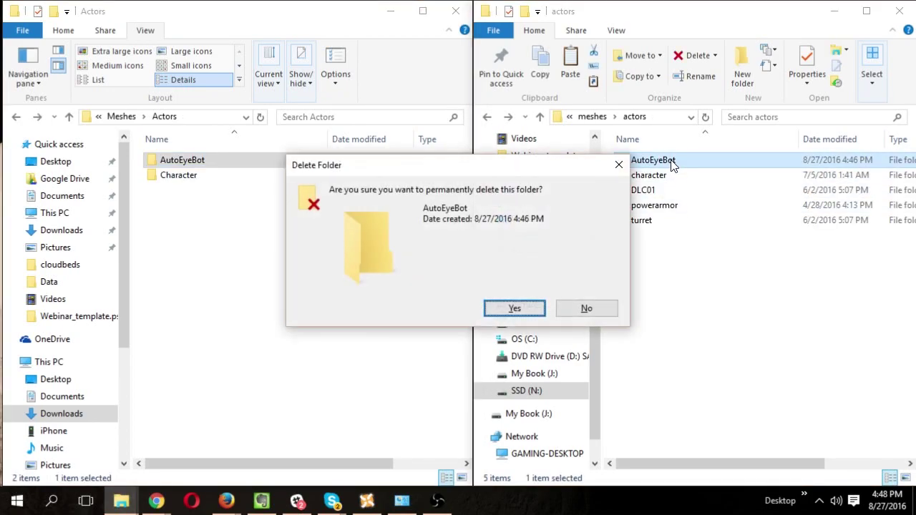
{"action": "key", "text": "Return"}
Open the CharacterAssets folder inside the Character folder of both the Car Bot mod and Data.
{"action": "left_click", "coordinate": [288, 257]}
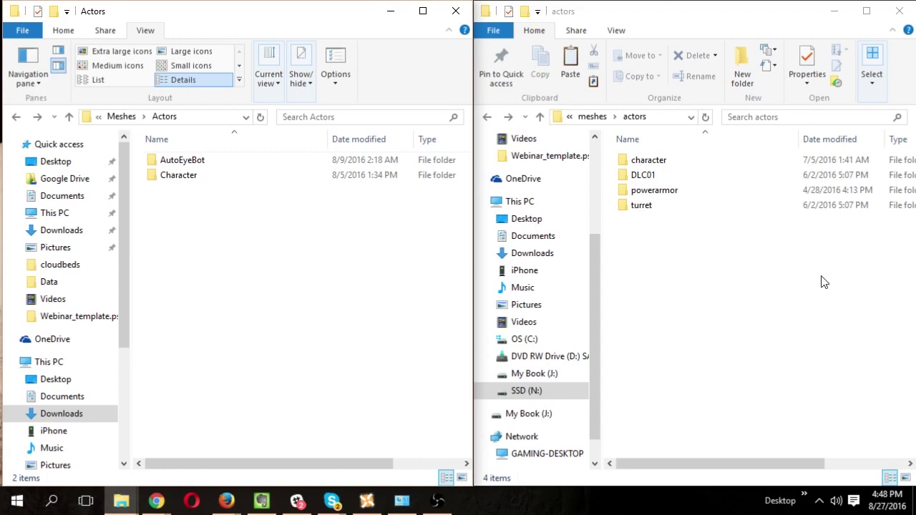
{"action": "double_click", "coordinate": [174, 176]}
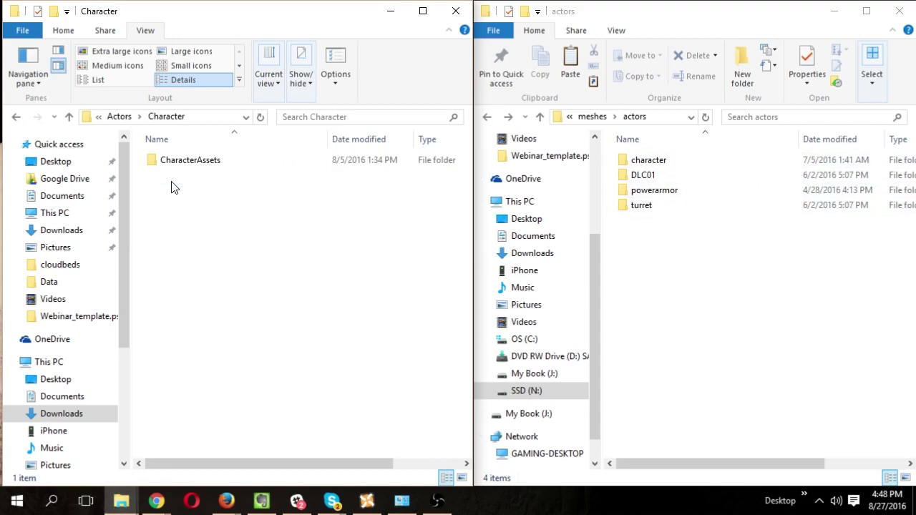
{"action": "double_click", "coordinate": [659, 160]}
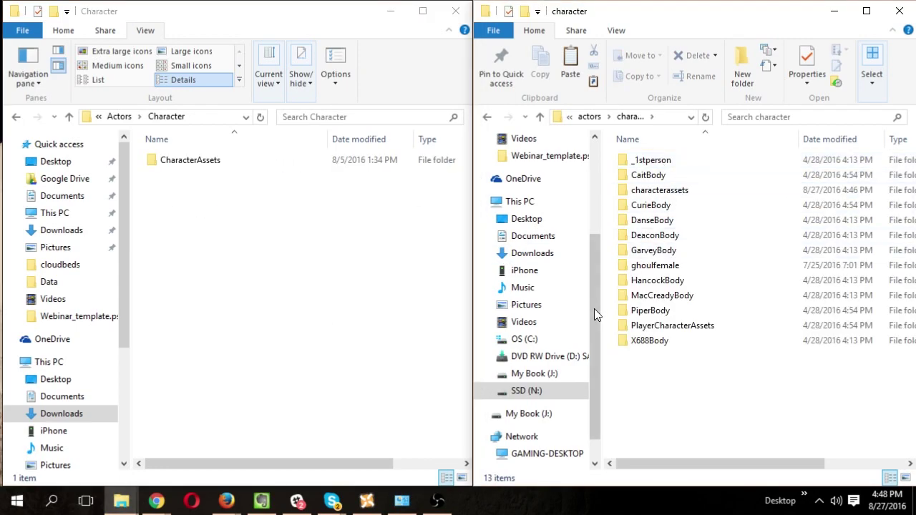
{"action": "double_click", "coordinate": [185, 163]}
{"action": "double_click", "coordinate": [683, 191]}
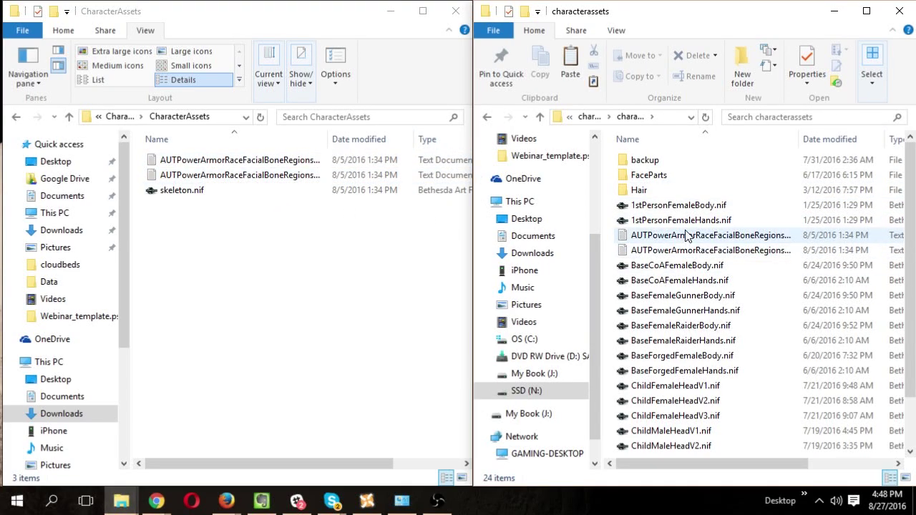
Permanently delete the two AUTPowerArmorRaceFacialBoneRegions text files and skeleton.nif from characterassets in Data.
{"action": "left_click", "coordinate": [677, 236]}
{"action": "key", "text": "Delete"}
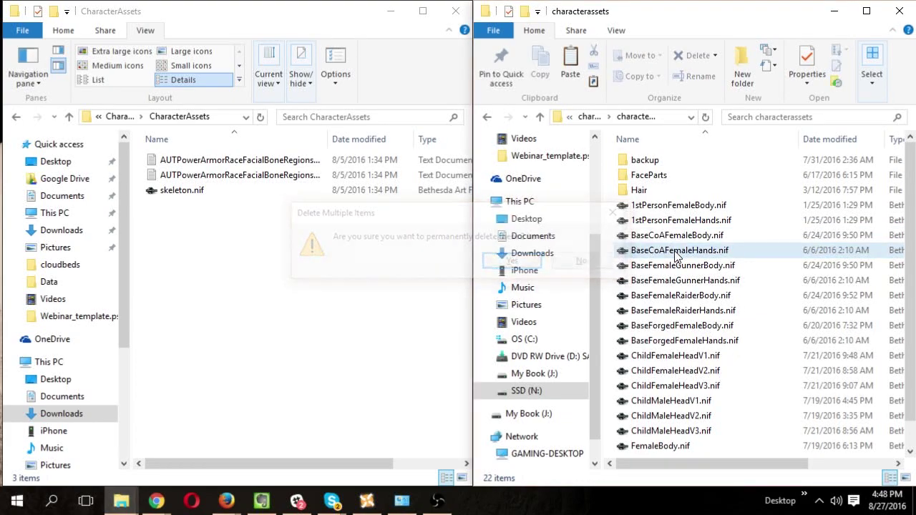
{"action": "scroll", "coordinate": [676, 300], "scroll_direction": "down", "scroll_amount": 1}
{"action": "left_click", "coordinate": [647, 448]}
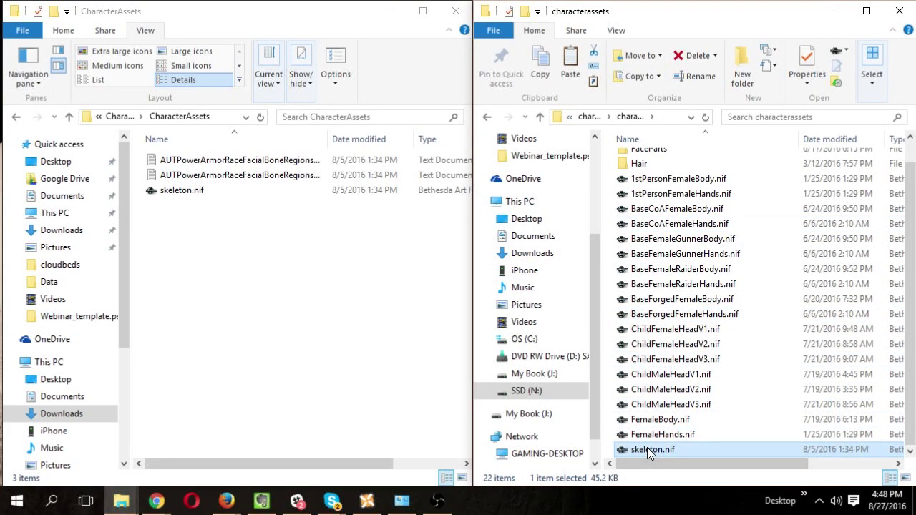
{"action": "key", "text": "Delete"}
{"action": "key", "text": "Return"}
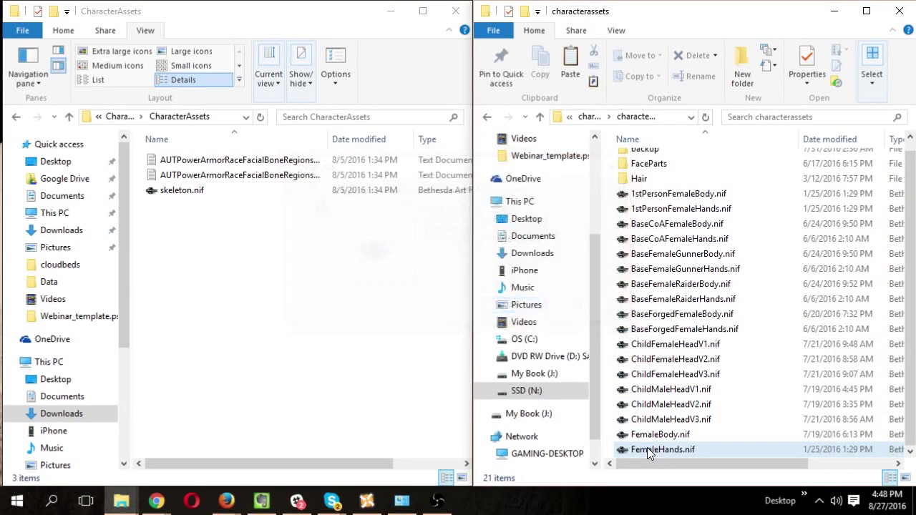
Return to the meshes folder of both Data and the Car Bot mod, and open AUTADDONS in each to compare files.
{"action": "left_click", "coordinate": [487, 116]}
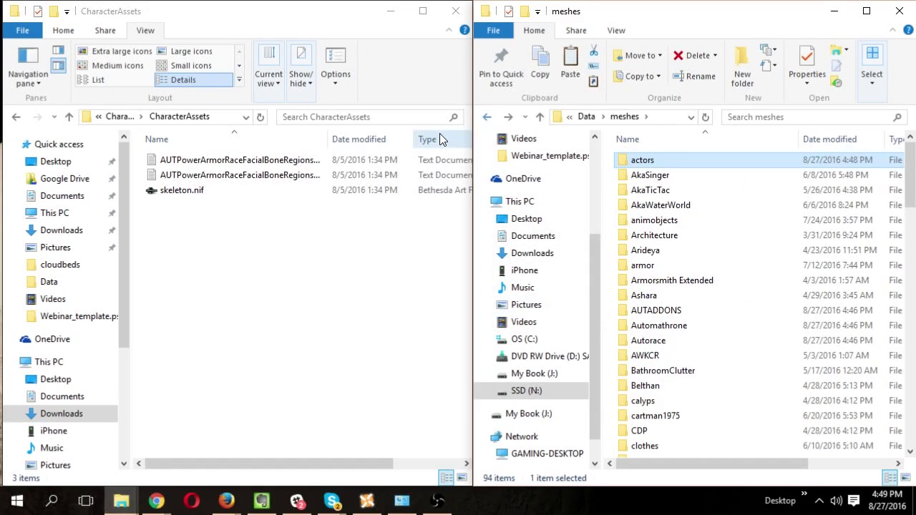
{"action": "left_click", "coordinate": [129, 121]}
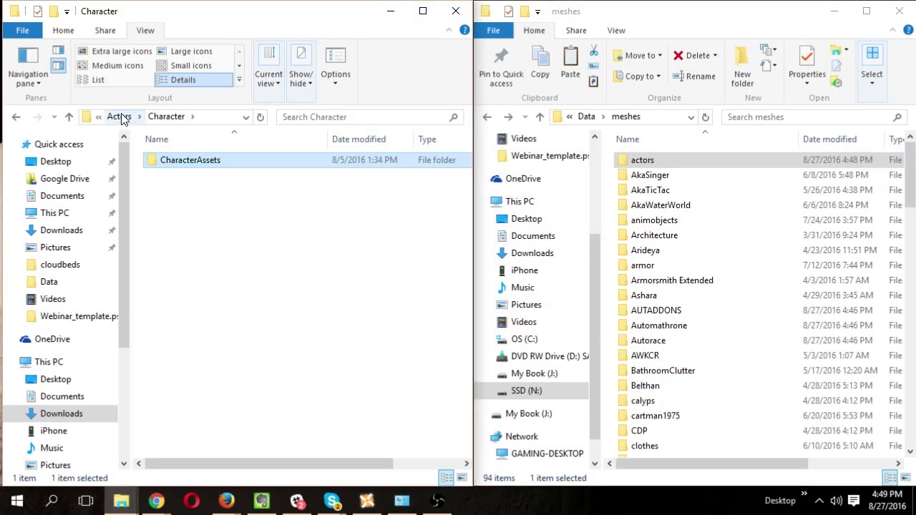
{"action": "left_click", "coordinate": [120, 117]}
{"action": "left_click", "coordinate": [122, 116]}
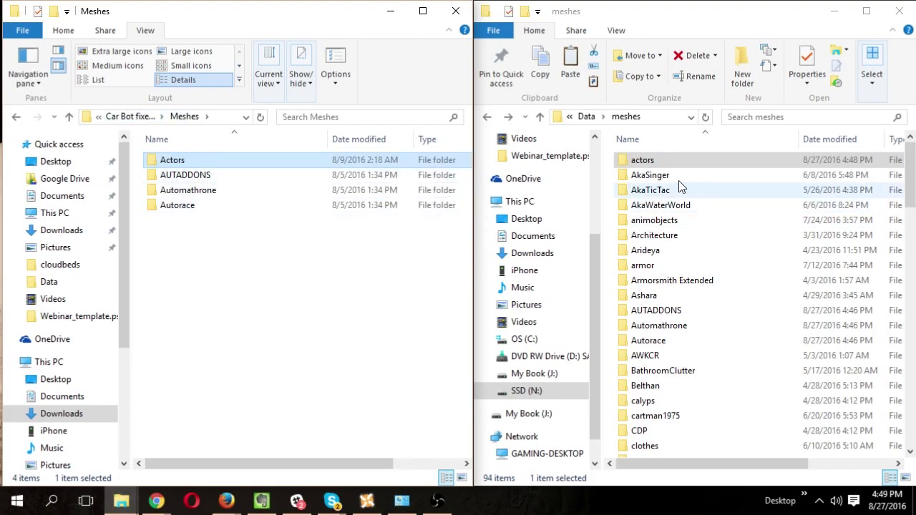
{"action": "double_click", "coordinate": [657, 312]}
{"action": "double_click", "coordinate": [233, 175]}
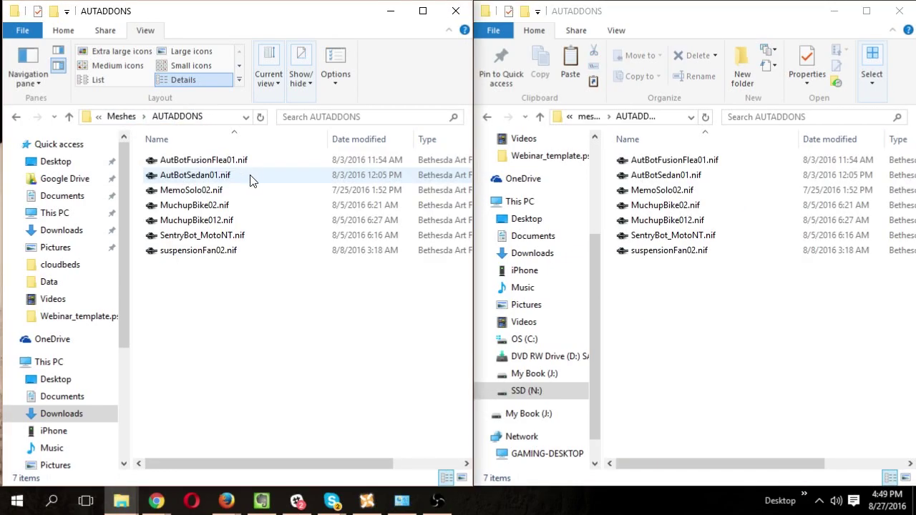
Go back to both meshes folders and permanently delete the AUTADDONS folder from meshes in Data.
{"action": "key", "text": "alt+Left"}
{"action": "left_click", "coordinate": [766, 356]}
{"action": "key", "text": "alt+Left"}
{"action": "left_click", "coordinate": [667, 281]}
{"action": "left_click", "coordinate": [652, 310]}
{"action": "key", "text": "Delete"}
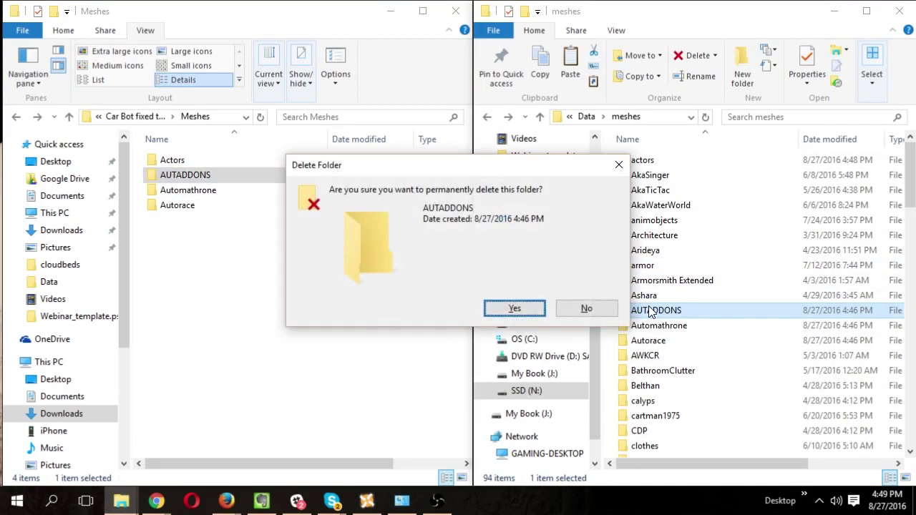
{"action": "key", "text": "Return"}
Permanently delete the Automathrone folder from meshes in Data, matching the one in the mod's Meshes folder.
{"action": "left_click", "coordinate": [215, 192]}
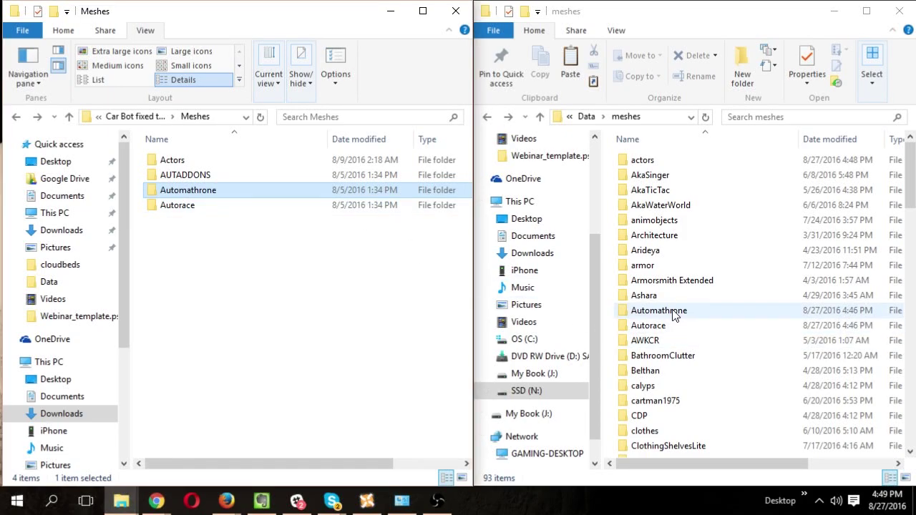
{"action": "left_click", "coordinate": [736, 311]}
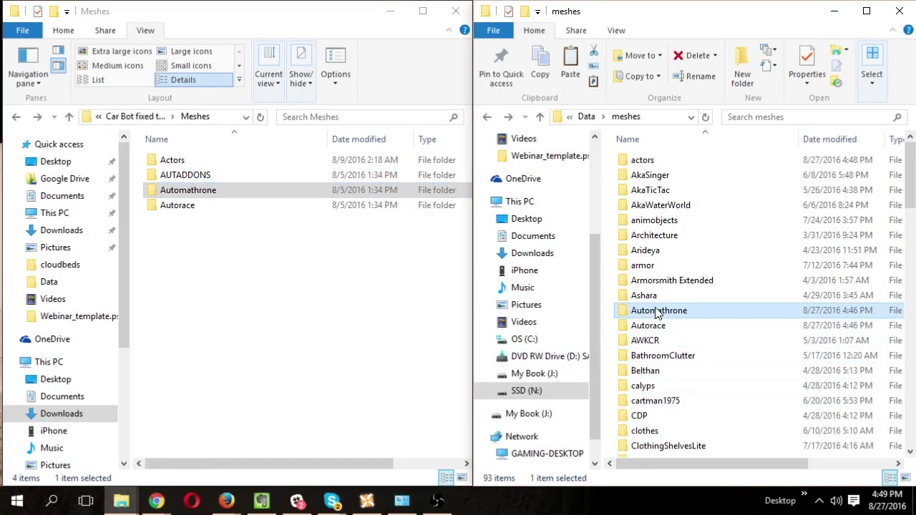
{"action": "key", "text": "Delete"}
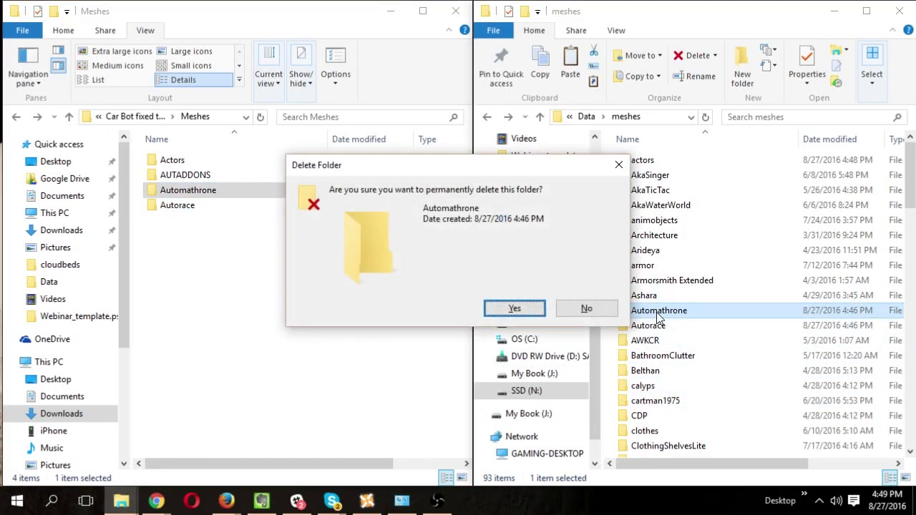
{"action": "key", "text": "Return"}
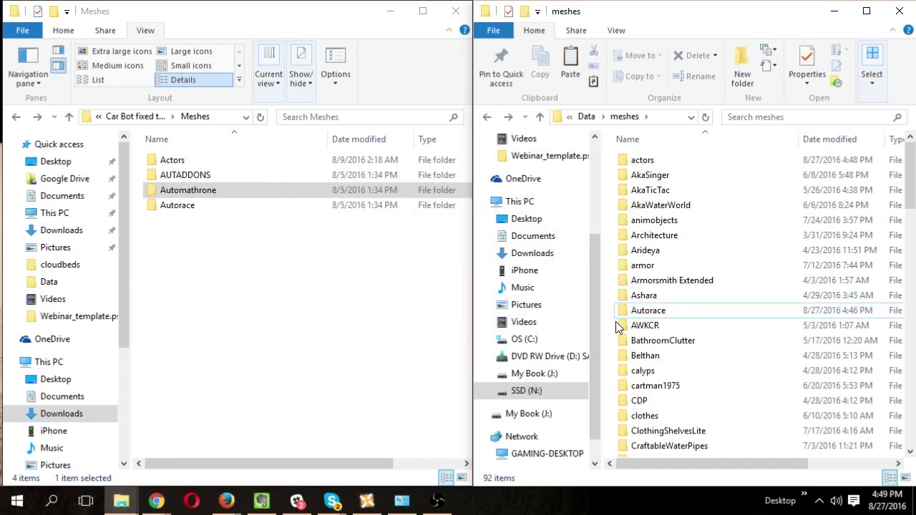
Check the contents of both Autorace folders, and permanently delete Autorace from meshes in Data.
{"action": "double_click", "coordinate": [173, 205]}
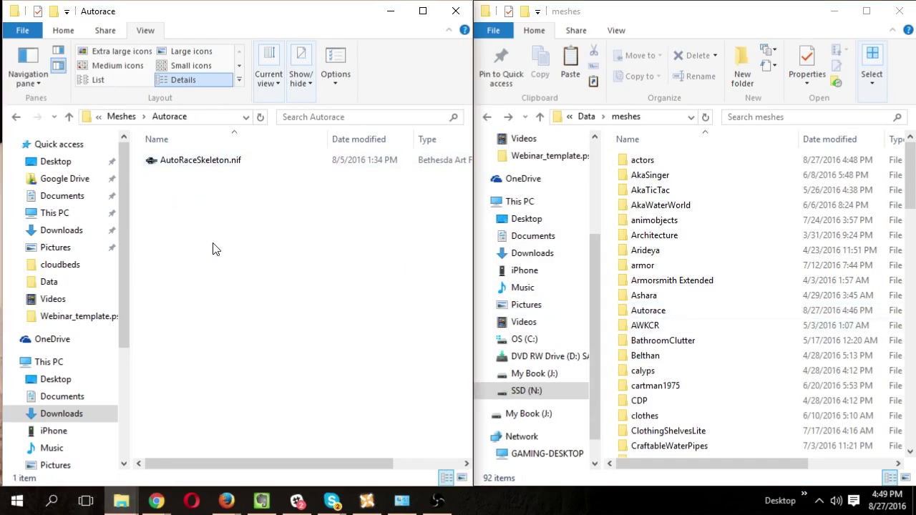
{"action": "key", "text": "BackSpace"}
{"action": "double_click", "coordinate": [647, 310]}
{"action": "key", "text": "BackSpace"}
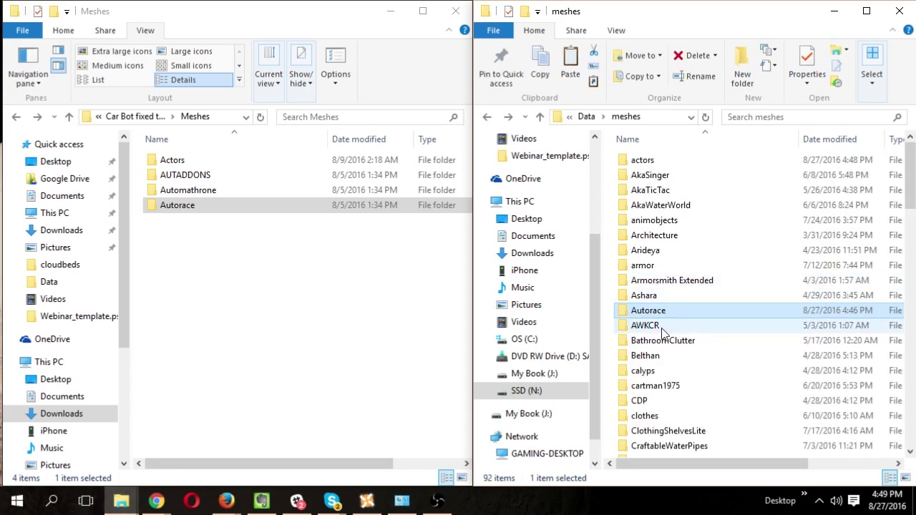
{"action": "key", "text": "Delete"}
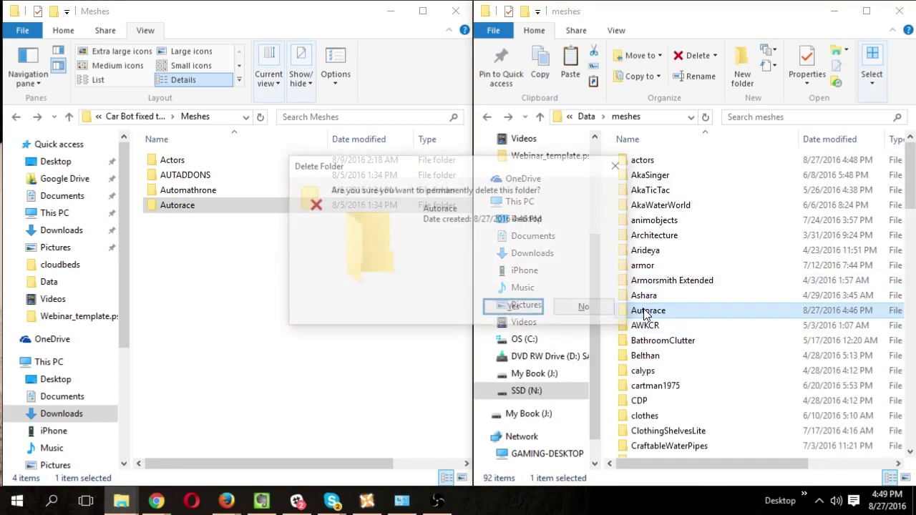
{"action": "key", "text": "Return"}
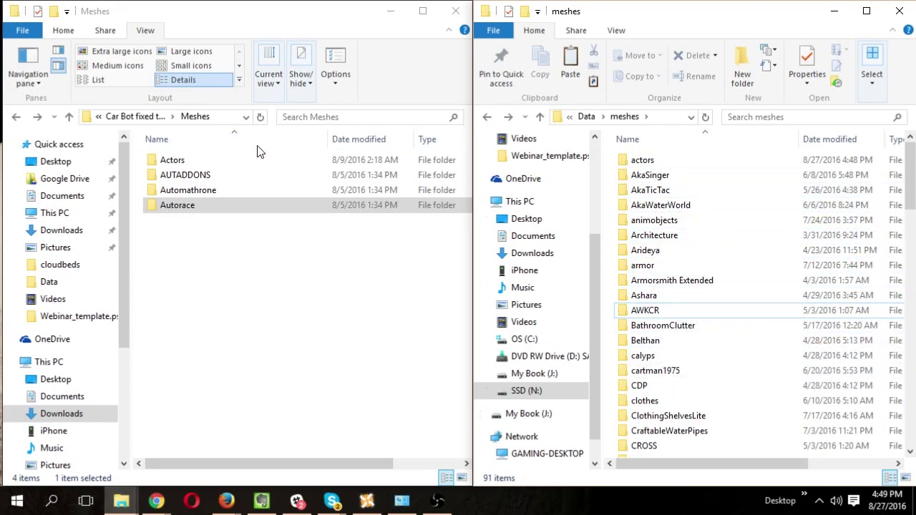
Open the SCRIPTS folder of the Car Bot mod and the scripts folder in Data side by side.
{"action": "left_click", "coordinate": [147, 118]}
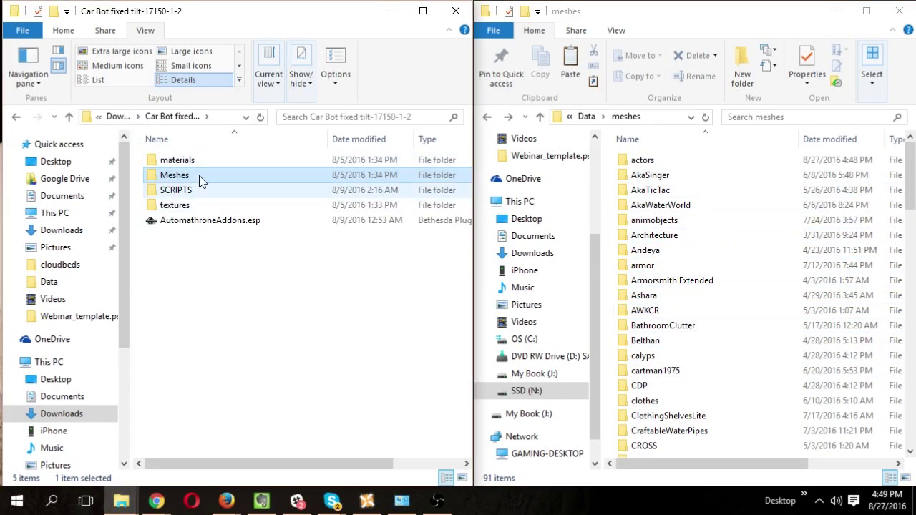
{"action": "double_click", "coordinate": [176, 190]}
{"action": "left_click", "coordinate": [587, 116]}
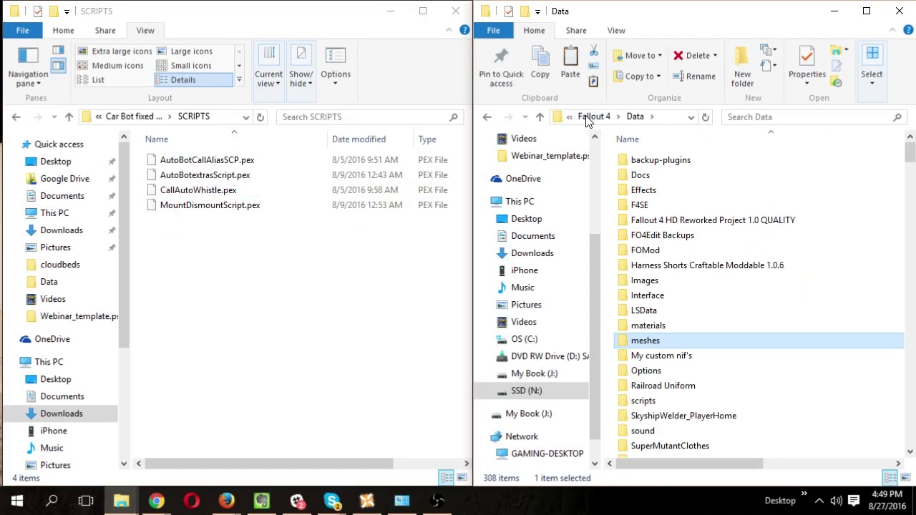
{"action": "scroll", "coordinate": [685, 373], "scroll_direction": "down", "scroll_amount": 2}
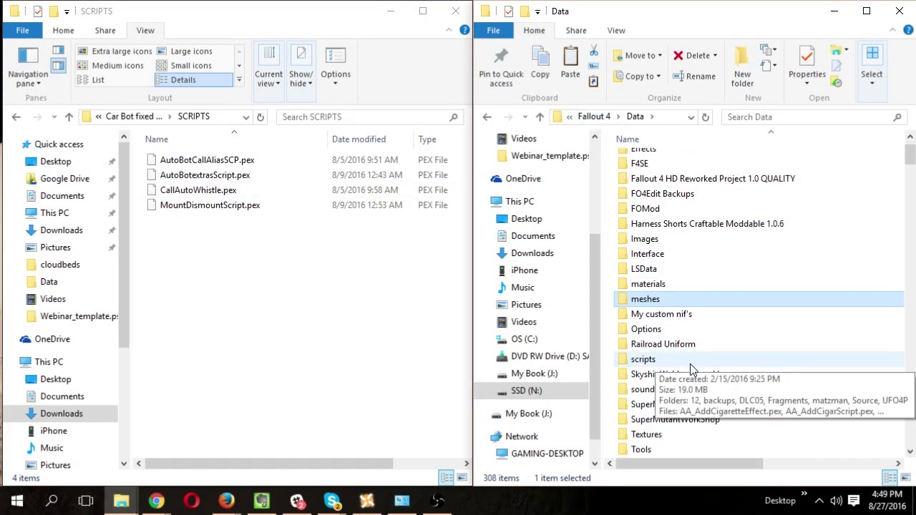
{"action": "double_click", "coordinate": [660, 317]}
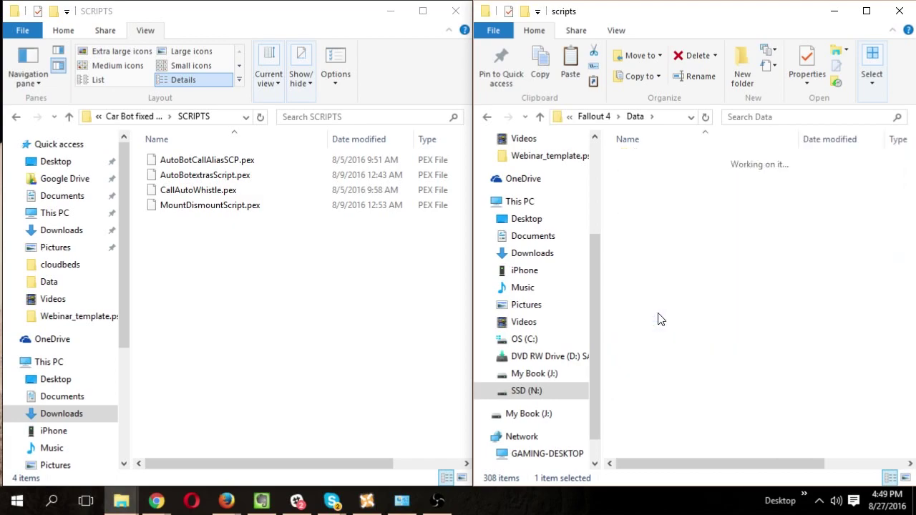
{"action": "scroll", "coordinate": [728, 340], "scroll_direction": "down", "scroll_amount": 5}
{"action": "scroll", "coordinate": [730, 348], "scroll_direction": "up", "scroll_amount": 5}
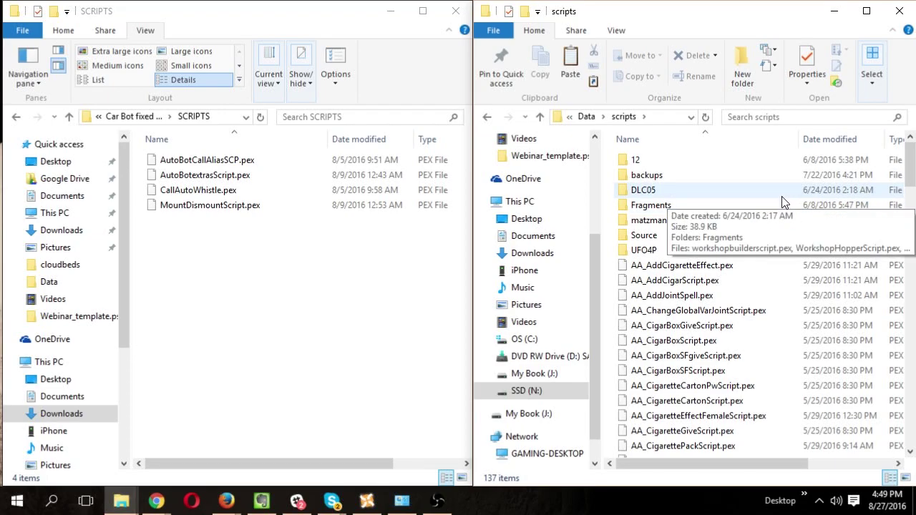
Examine the names of the four script files in the Car Bot mod's SCRIPTS folder that need matching in Data.
{"action": "mouse_move", "coordinate": [911, 166]}
{"action": "left_mouse_down"}
{"action": "mouse_move", "coordinate": [900, 262]}
{"action": "mouse_move", "coordinate": [906, 150]}
{"action": "left_mouse_up"}
{"action": "left_click", "coordinate": [256, 312]}
{"action": "left_click", "coordinate": [237, 159]}
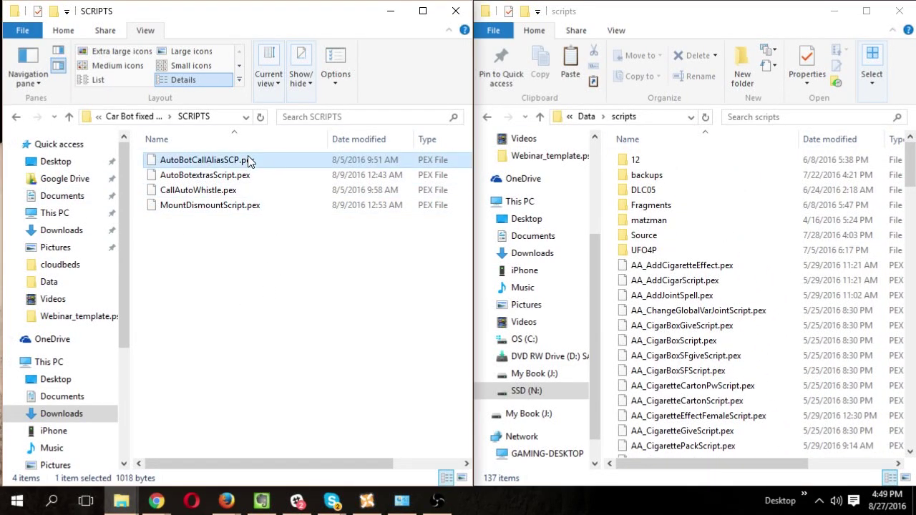
{"action": "left_click", "coordinate": [233, 176]}
{"action": "left_click", "coordinate": [233, 192]}
{"action": "left_click", "coordinate": [235, 207]}
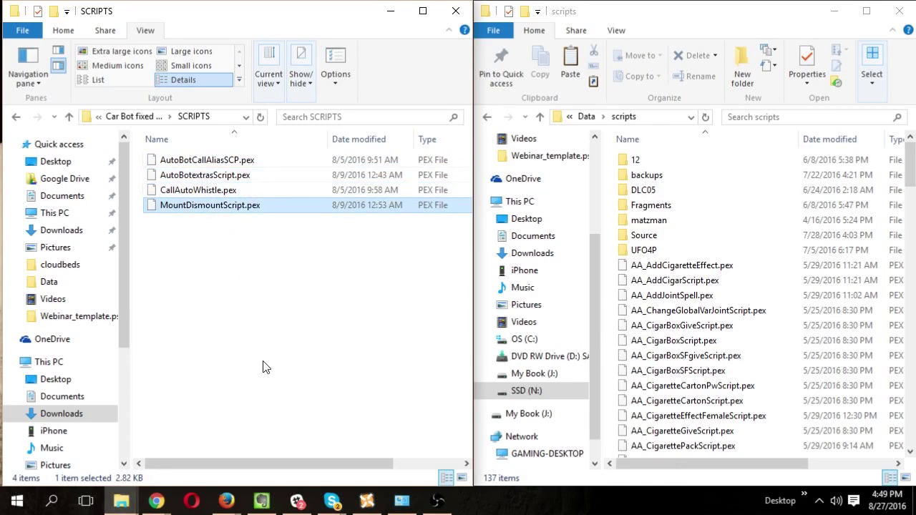
{"action": "left_click", "coordinate": [244, 160]}
{"action": "left_click", "coordinate": [244, 175]}
{"action": "left_click", "coordinate": [245, 162]}
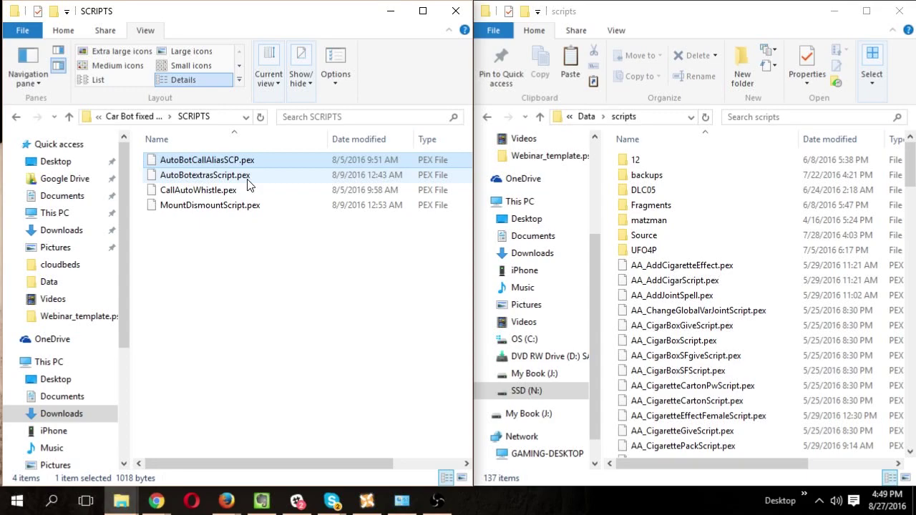
{"action": "left_click", "coordinate": [249, 181]}
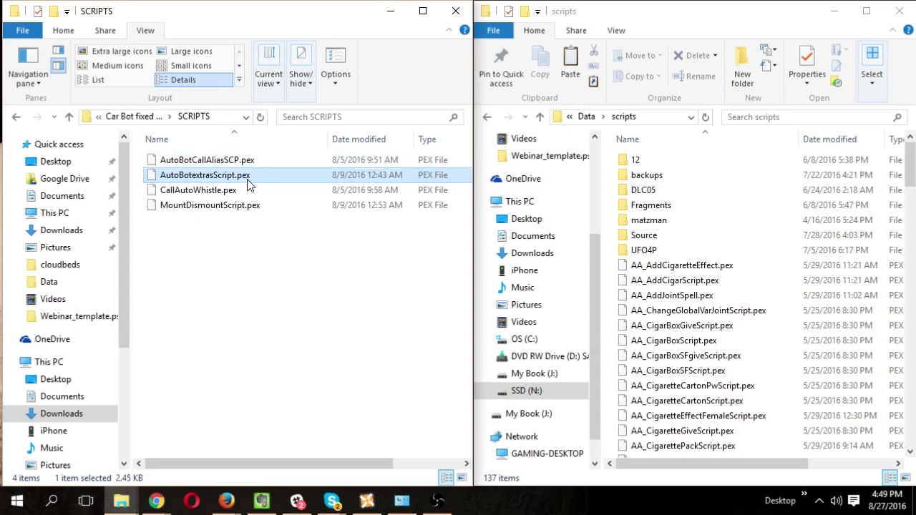
Permanently delete AutoBotCallAliasSCP.pex and AutoBotextrasScript.pex from the scripts folder in Data.
{"action": "left_click", "coordinate": [768, 312]}
{"action": "scroll", "coordinate": [745, 319], "scroll_direction": "down", "scroll_amount": 8}
{"action": "scroll", "coordinate": [729, 322], "scroll_direction": "down", "scroll_amount": 9}
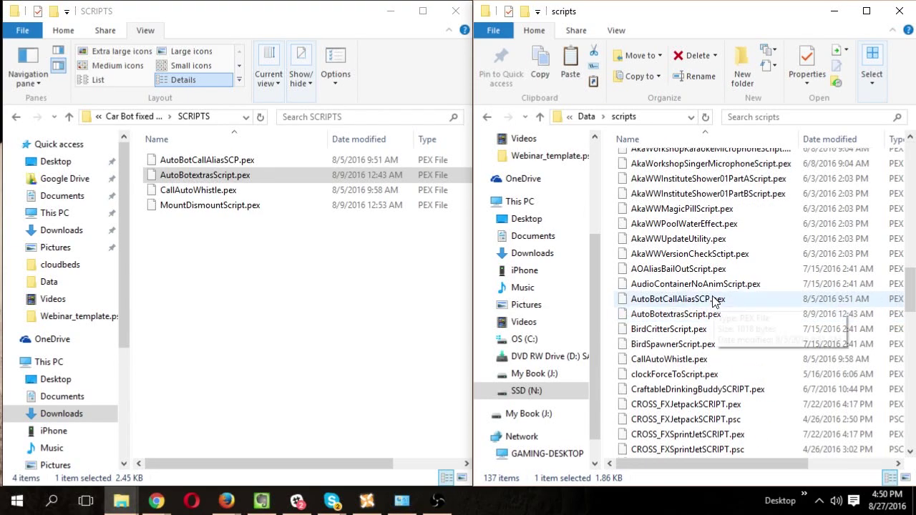
{"action": "left_click", "coordinate": [712, 300]}
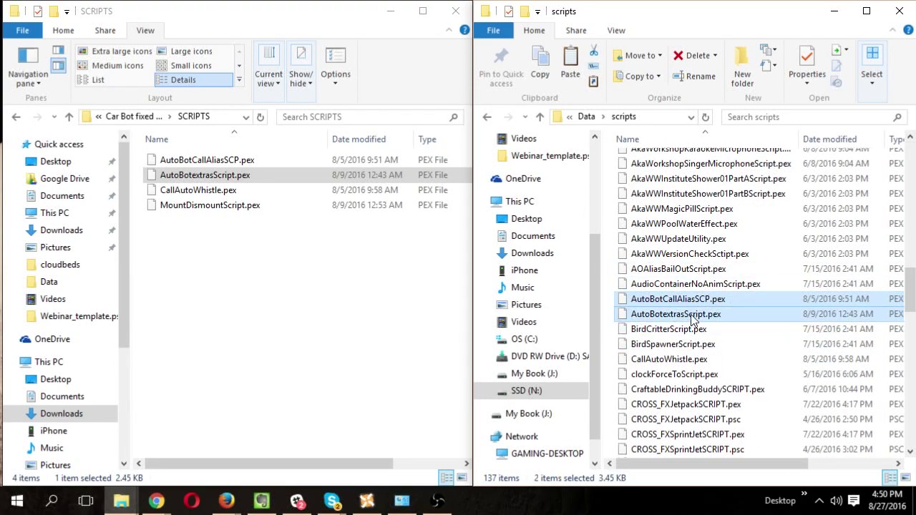
{"action": "key", "text": "shift+Delete"}
{"action": "key", "text": "Return"}
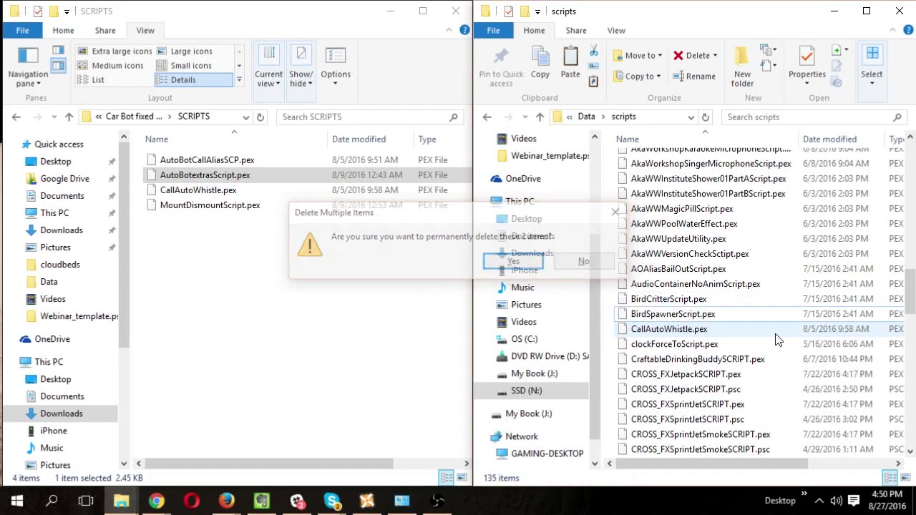
Match CallAutoWhistle.pex against the mod's SCRIPTS folder and permanently delete it from scripts in Data.
{"action": "left_click", "coordinate": [688, 333]}
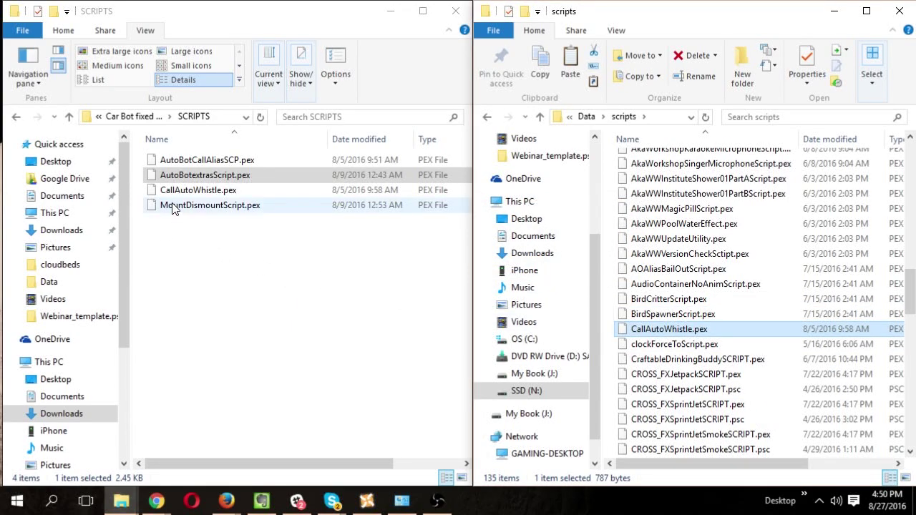
{"action": "left_click", "coordinate": [179, 190]}
{"action": "left_click", "coordinate": [673, 330]}
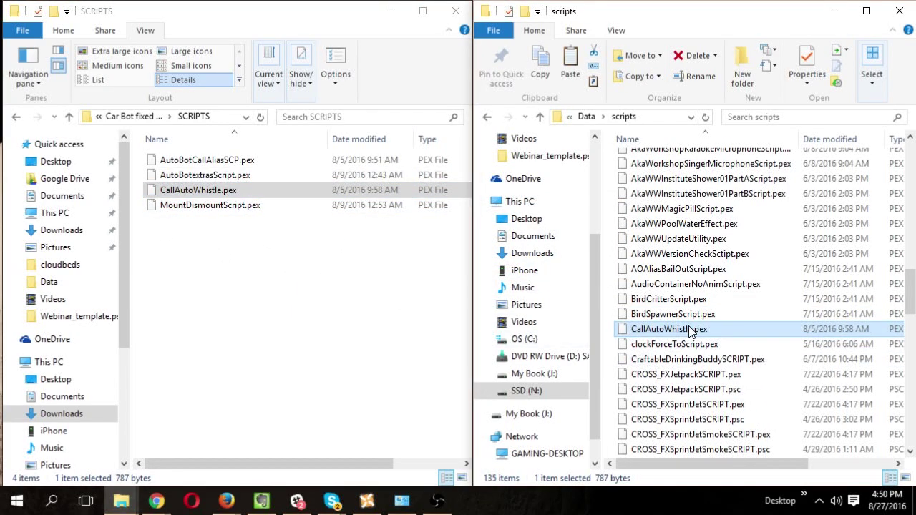
{"action": "key", "text": "shift+Delete"}
{"action": "key", "text": "Return"}
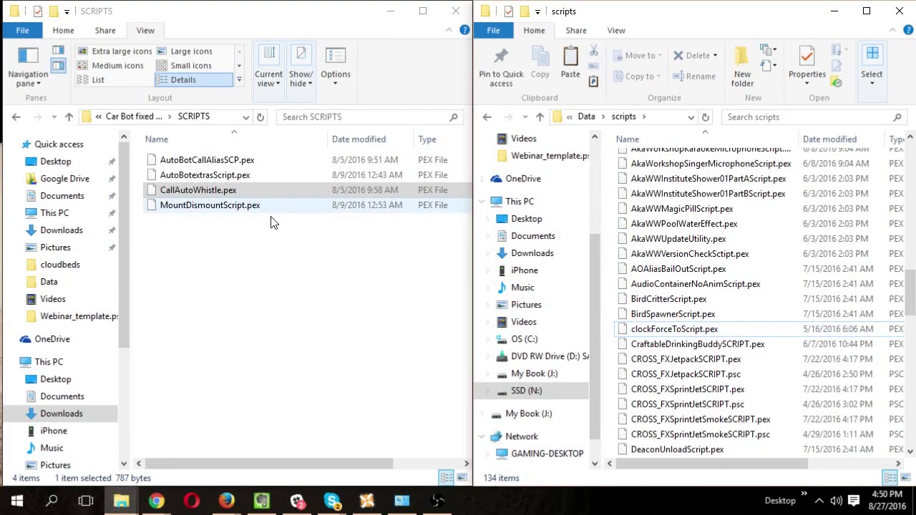
Locate MountDismountScript.pex in the scripts folder in Data and permanently delete it.
{"action": "left_click", "coordinate": [242, 206]}
{"action": "left_click", "coordinate": [745, 335]}
{"action": "key", "text": "m"}
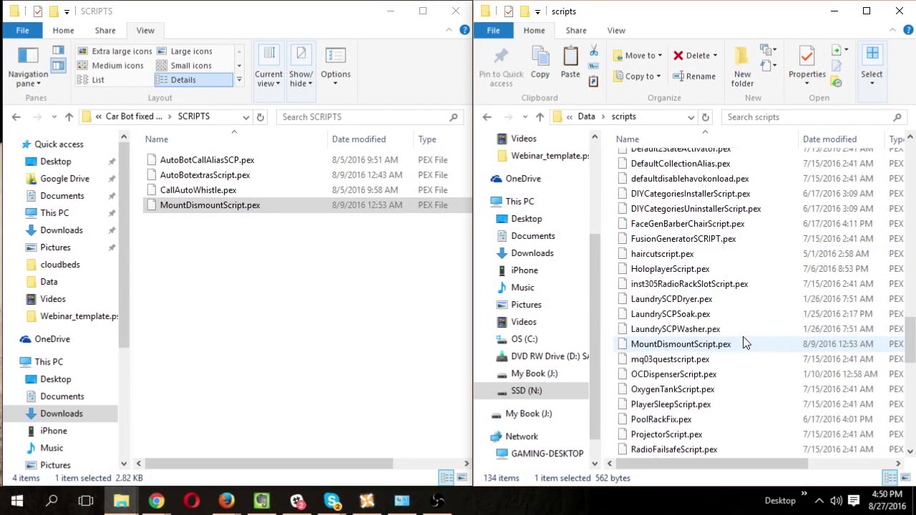
{"action": "scroll", "coordinate": [743, 337], "scroll_direction": "up", "scroll_amount": 1}
{"action": "scroll", "coordinate": [743, 337], "scroll_direction": "down", "scroll_amount": 8}
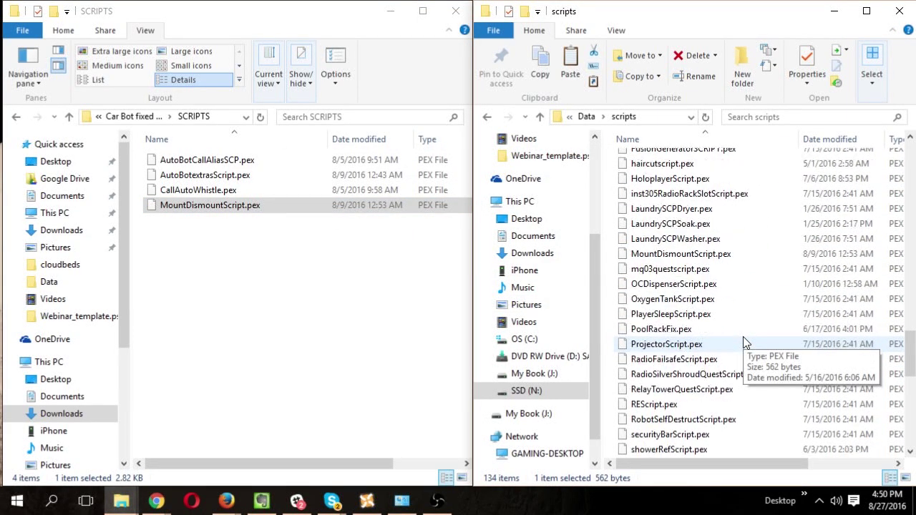
{"action": "scroll", "coordinate": [743, 343], "scroll_direction": "down", "scroll_amount": 4}
{"action": "scroll", "coordinate": [743, 342], "scroll_direction": "up", "scroll_amount": 11}
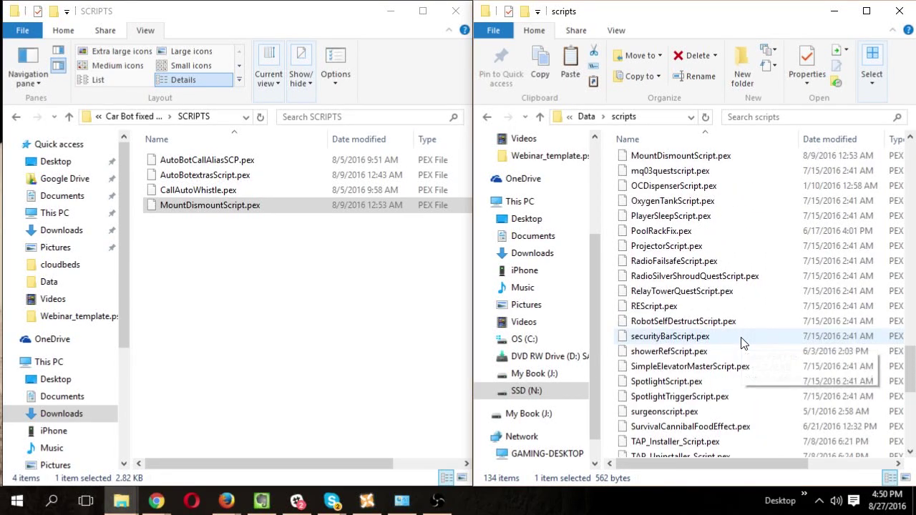
{"action": "scroll", "coordinate": [741, 344], "scroll_direction": "down", "scroll_amount": 2}
{"action": "left_click", "coordinate": [715, 256]}
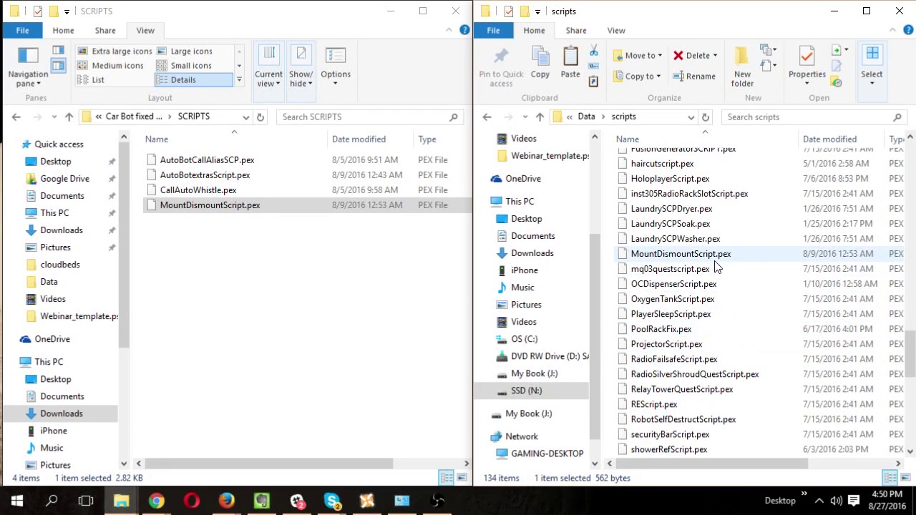
{"action": "key", "text": "shift+Delete"}
{"action": "key", "text": "Return"}
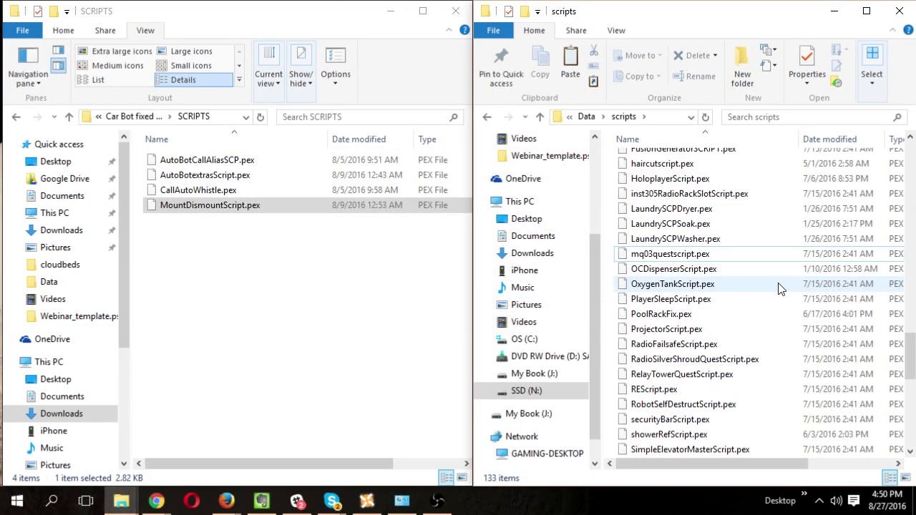
Leave both scripts folders and open the textures folder of the Car Bot mod and the Textures folder in Data.
{"action": "left_click", "coordinate": [488, 118]}
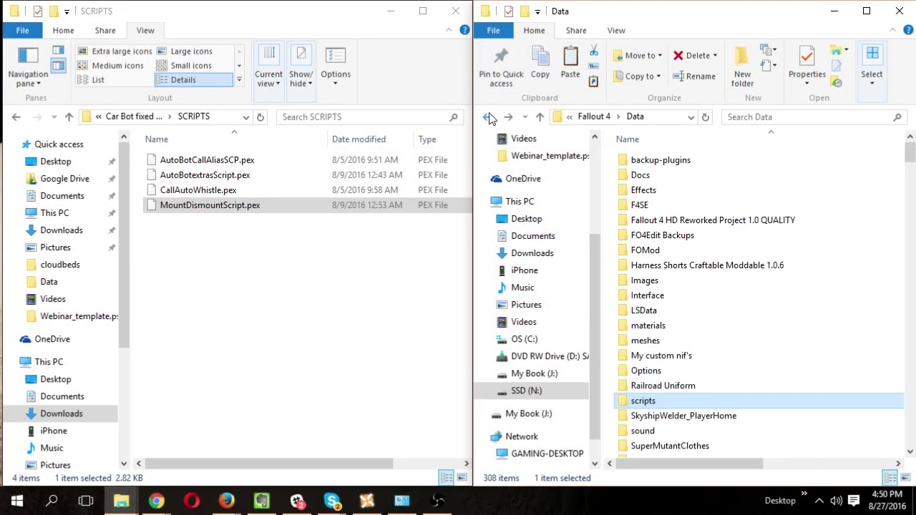
{"action": "left_click", "coordinate": [69, 117]}
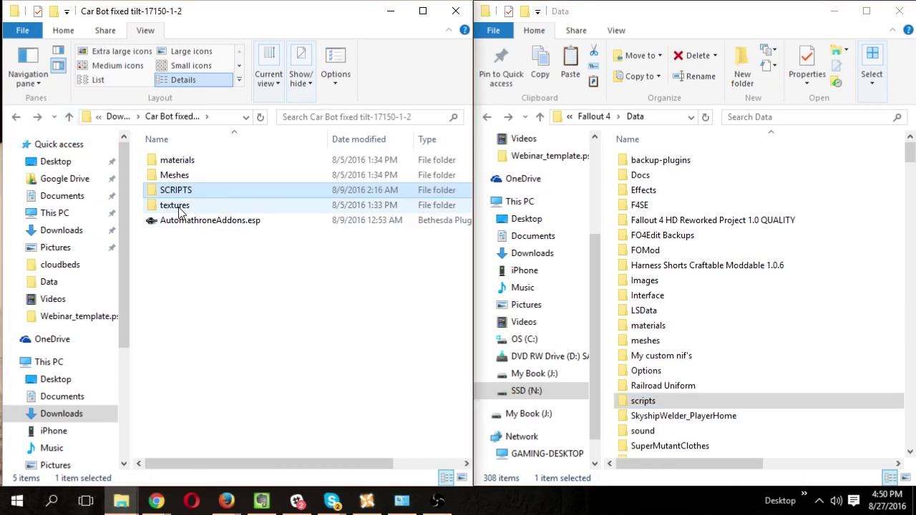
{"action": "double_click", "coordinate": [176, 206]}
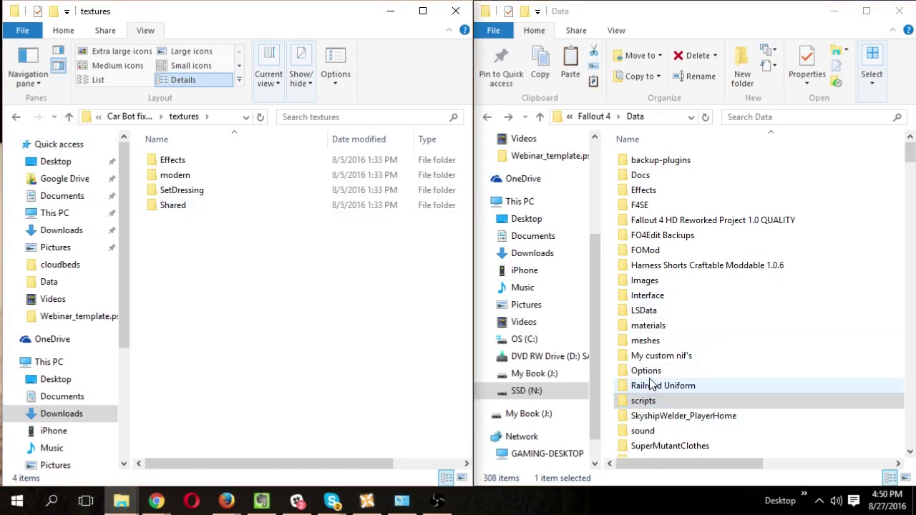
{"action": "scroll", "coordinate": [651, 385], "scroll_direction": "down", "scroll_amount": 3}
{"action": "double_click", "coordinate": [652, 345]}
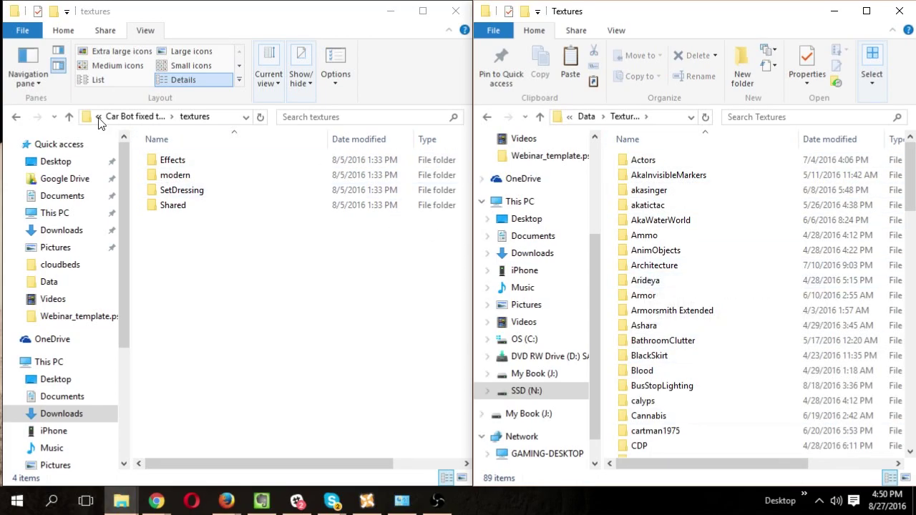
Open the Effects folder inside both the mod's textures folder and Textures in Data.
{"action": "left_click", "coordinate": [164, 159]}
{"action": "left_click", "coordinate": [663, 224]}
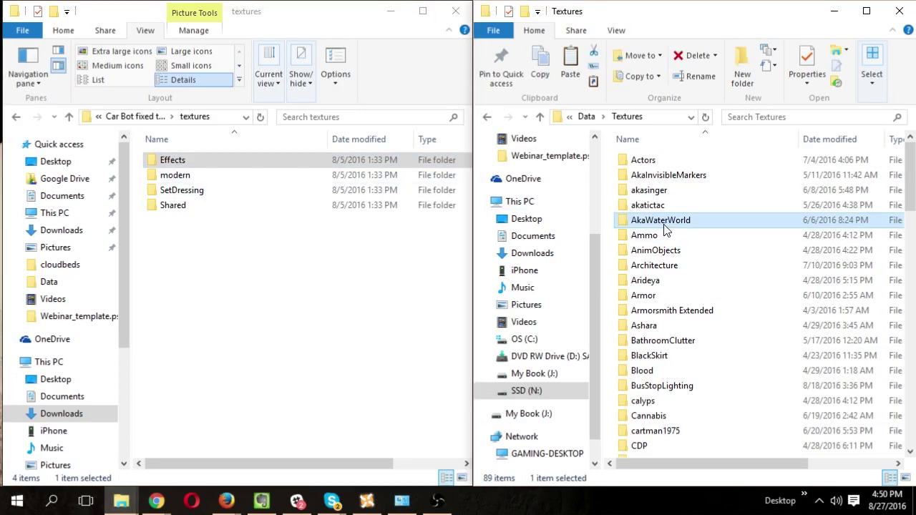
{"action": "key", "text": "e"}
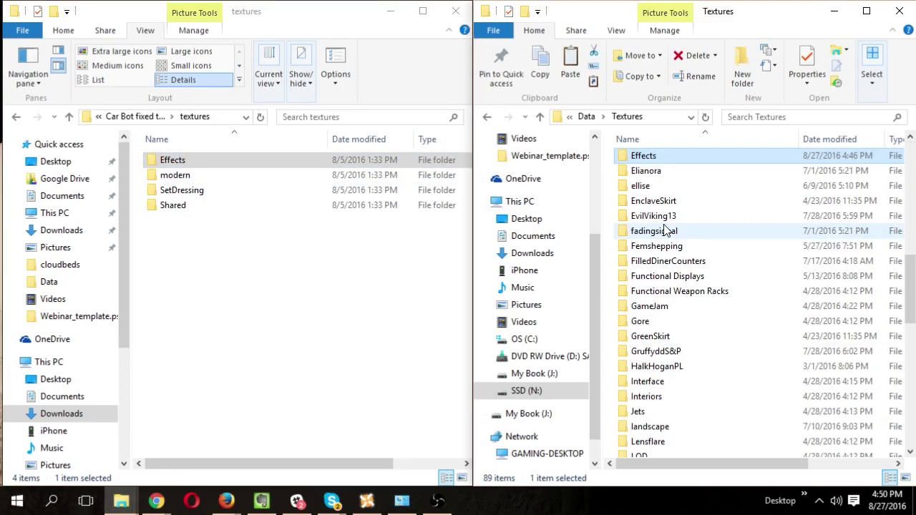
{"action": "double_click", "coordinate": [637, 156]}
{"action": "double_click", "coordinate": [153, 159]}
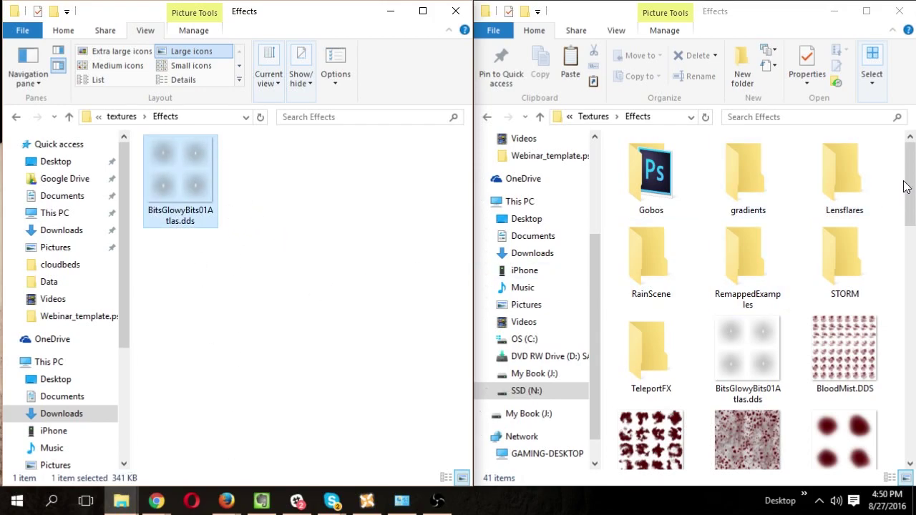
Permanently delete BitsGlowyBits01Atlas.dds from Data's Textures Effects folder, matching the file in the mod's Effects folder.
{"action": "mouse_move", "coordinate": [911, 183]}
{"action": "left_mouse_down"}
{"action": "mouse_move", "coordinate": [895, 458]}
{"action": "mouse_move", "coordinate": [909, 172]}
{"action": "left_mouse_up"}
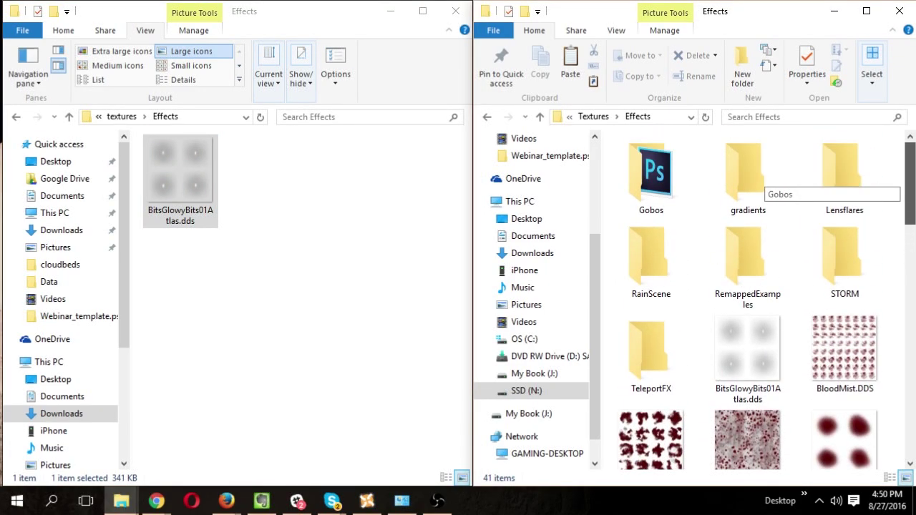
{"action": "left_click", "coordinate": [210, 356]}
{"action": "left_click", "coordinate": [172, 169]}
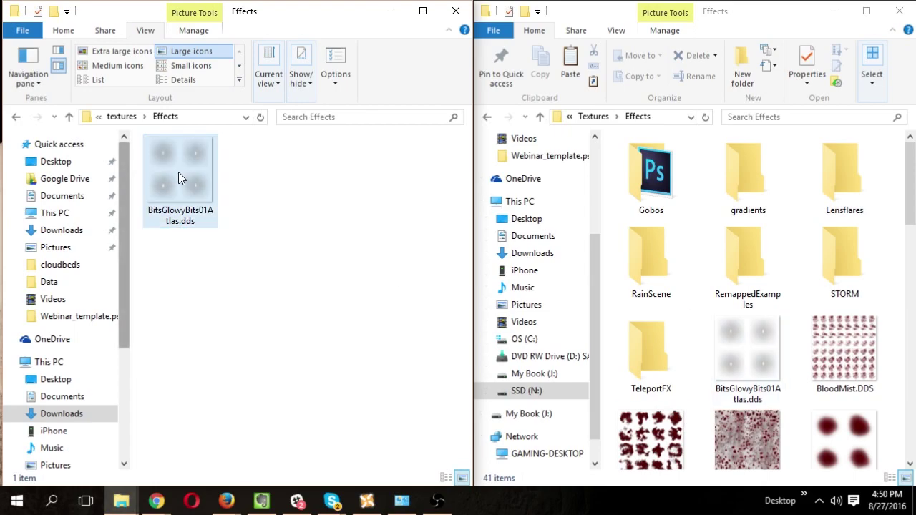
{"action": "left_click", "coordinate": [738, 346]}
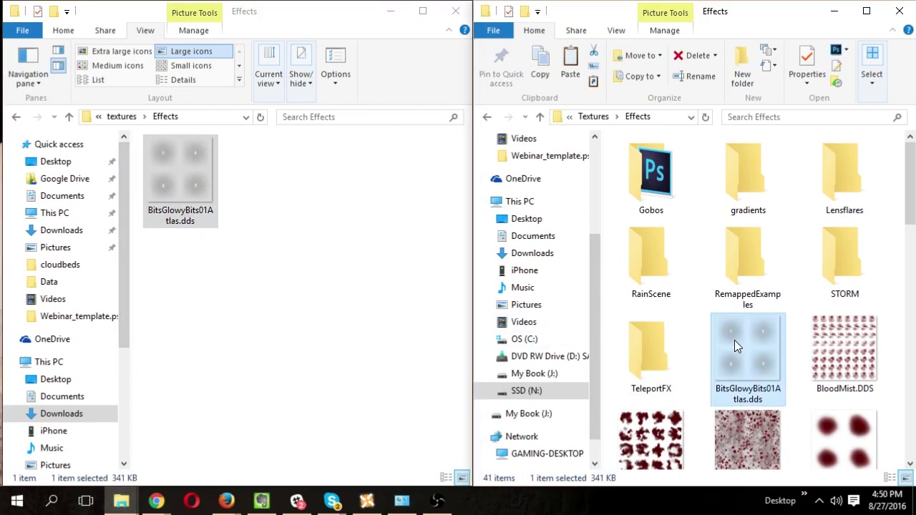
{"action": "key", "text": "shift+Delete"}
{"action": "key", "text": "Return"}
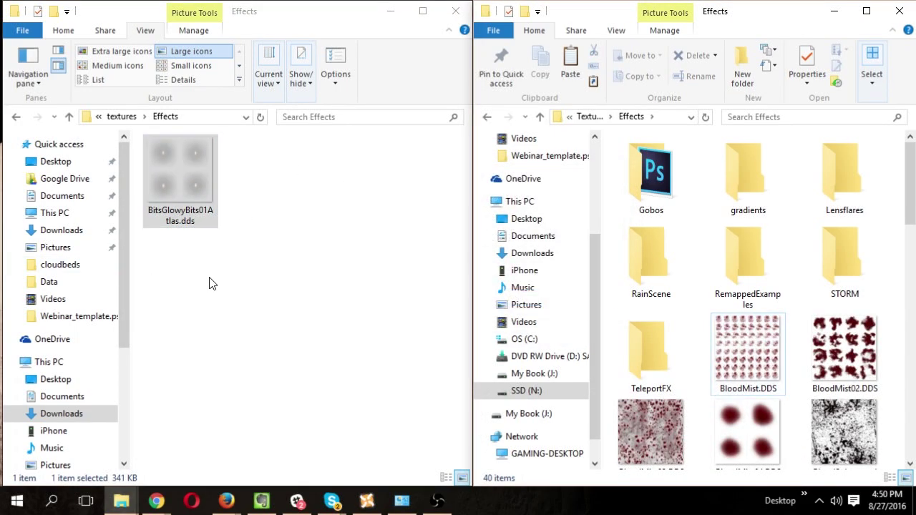
Return to both textures folders and open the modern folder in each.
{"action": "left_click", "coordinate": [342, 288]}
{"action": "key", "text": "BackSpace"}
{"action": "double_click", "coordinate": [231, 176]}
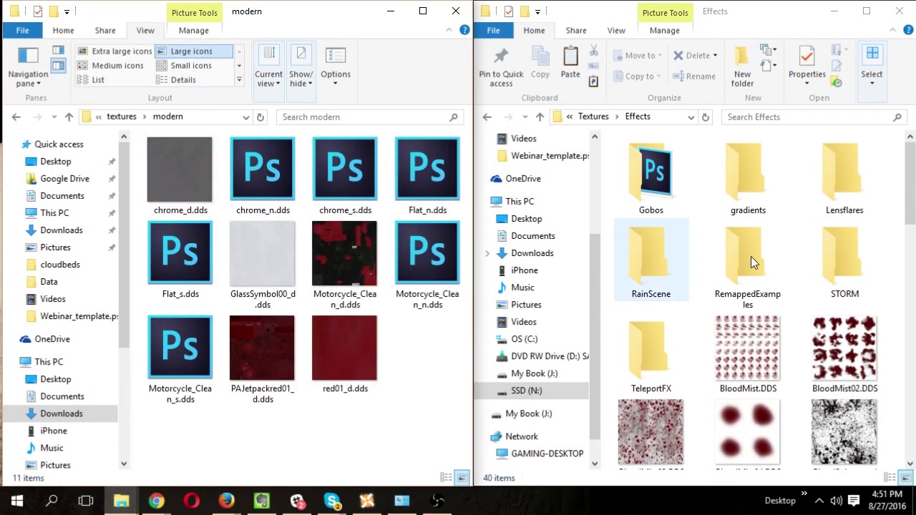
{"action": "left_click", "coordinate": [593, 118]}
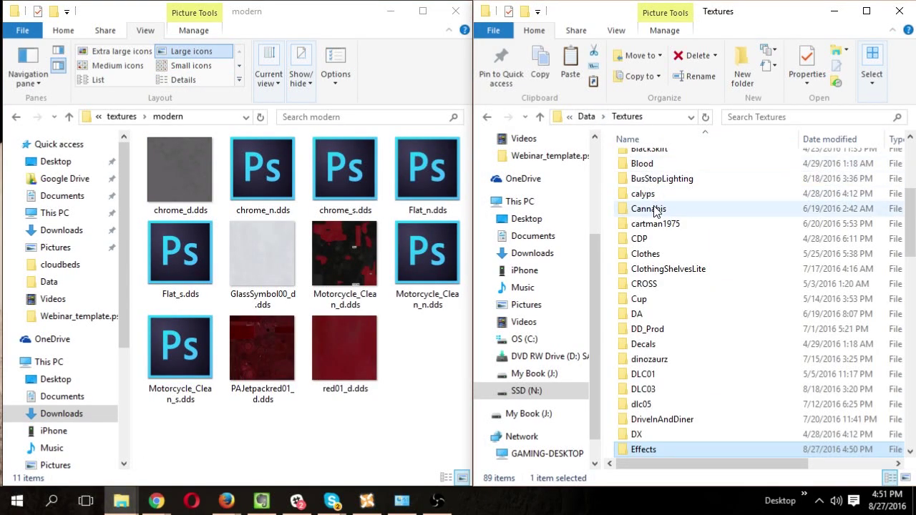
{"action": "left_click", "coordinate": [652, 283]}
{"action": "key", "text": "m"}
{"action": "double_click", "coordinate": [656, 156]}
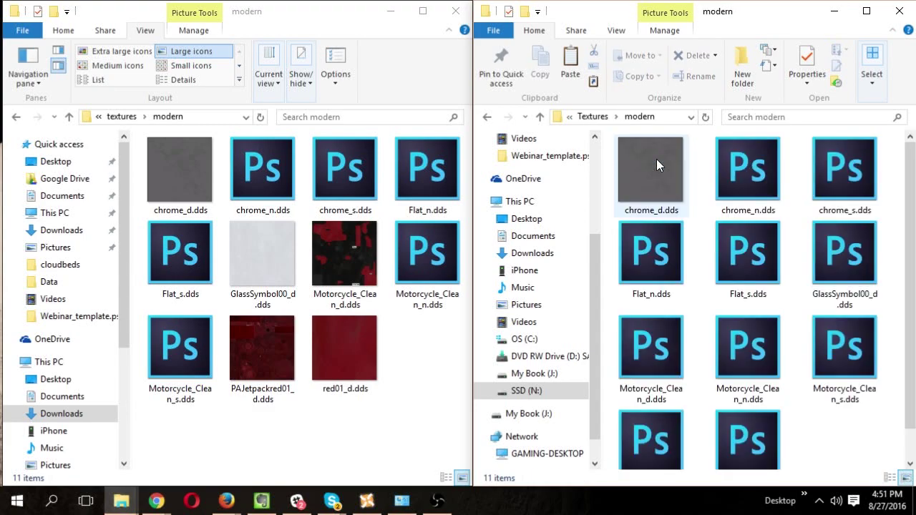
Select all files in both modern folders to compare their number and total size.
{"action": "scroll", "coordinate": [769, 258], "scroll_direction": "down", "scroll_amount": 1}
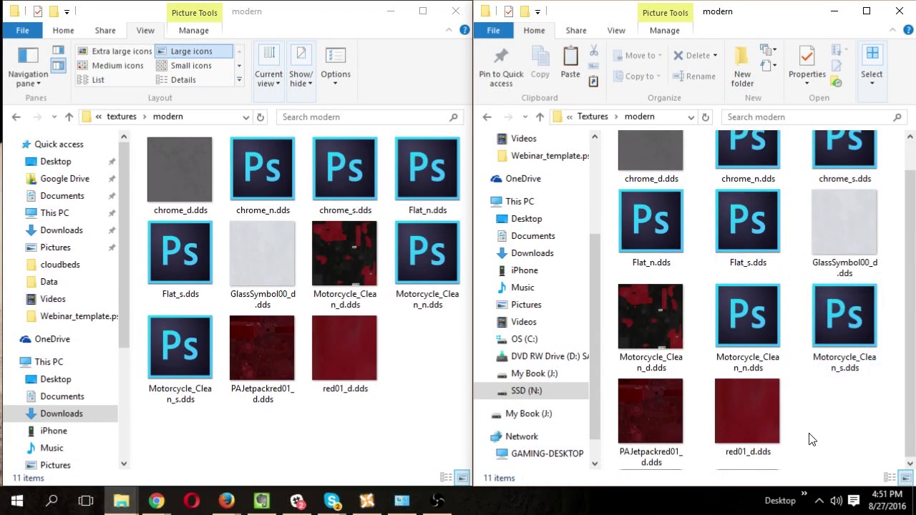
{"action": "left_click_drag", "start_coordinate": [834, 446], "coordinate": [615, 134]}
{"action": "left_click", "coordinate": [336, 456]}
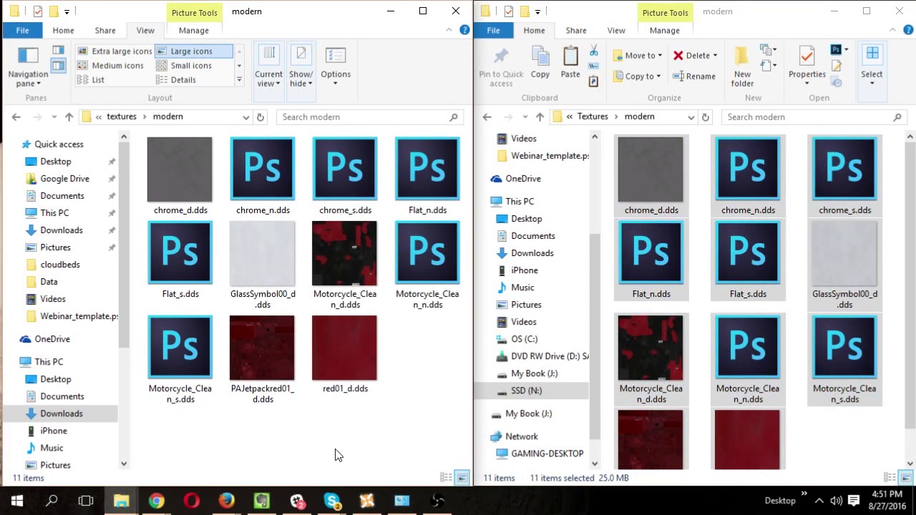
{"action": "left_click_drag", "start_coordinate": [422, 408], "coordinate": [126, 135]}
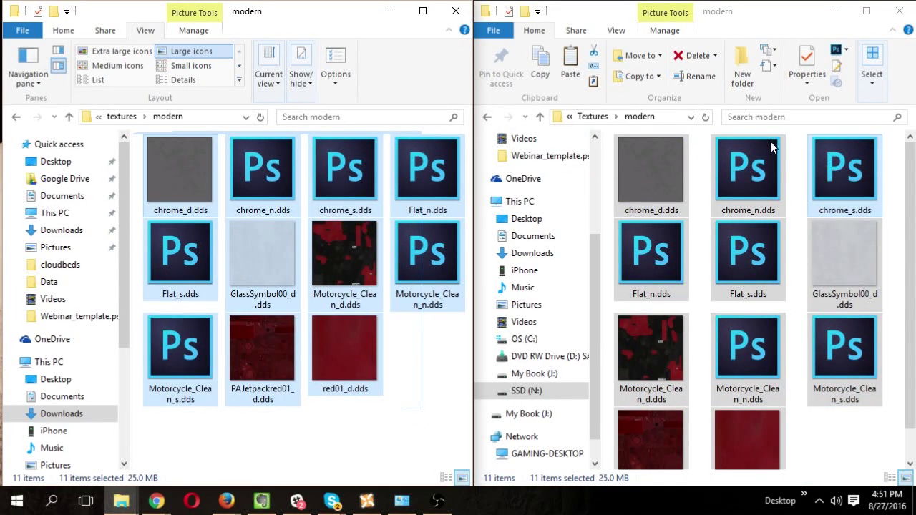
Permanently delete the modern folder from Textures in Data, and go back to the mod's textures folder.
{"action": "left_click", "coordinate": [591, 117]}
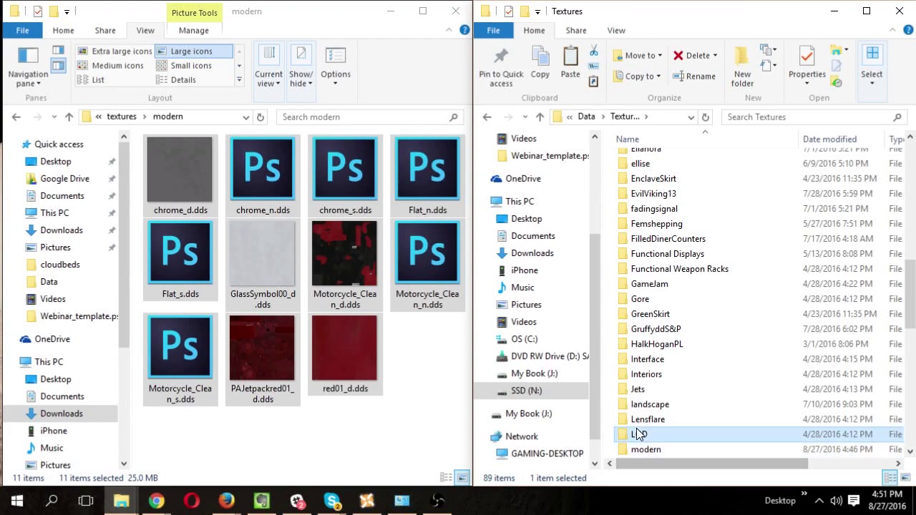
{"action": "key", "text": "shift+Delete"}
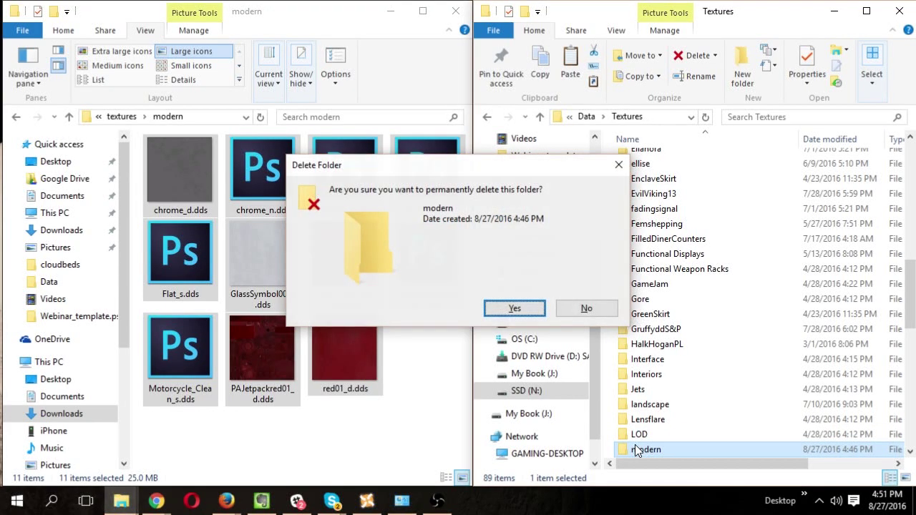
{"action": "key", "text": "Return"}
{"action": "left_click", "coordinate": [271, 449]}
{"action": "key", "text": "BackSpace"}
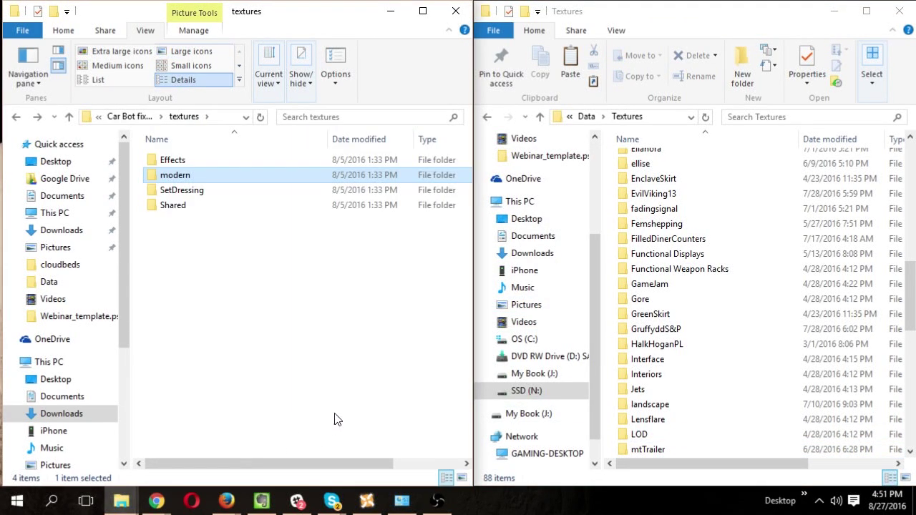
Open the SetDressing folder in both the mod's textures folder and Data's Textures folder.
{"action": "double_click", "coordinate": [181, 193]}
{"action": "left_click", "coordinate": [672, 317]}
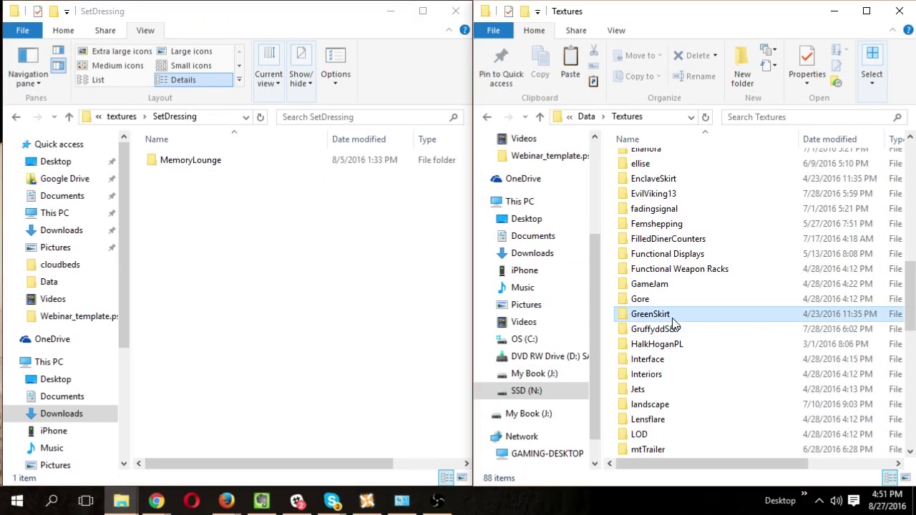
{"action": "key", "text": "s"}
{"action": "double_click", "coordinate": [665, 173]}
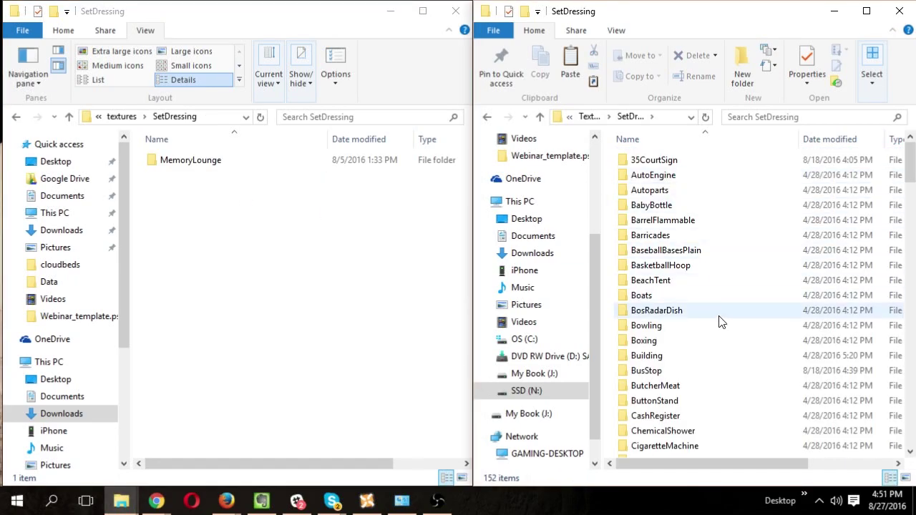
{"action": "scroll", "coordinate": [752, 300], "scroll_direction": "down", "scroll_amount": 5}
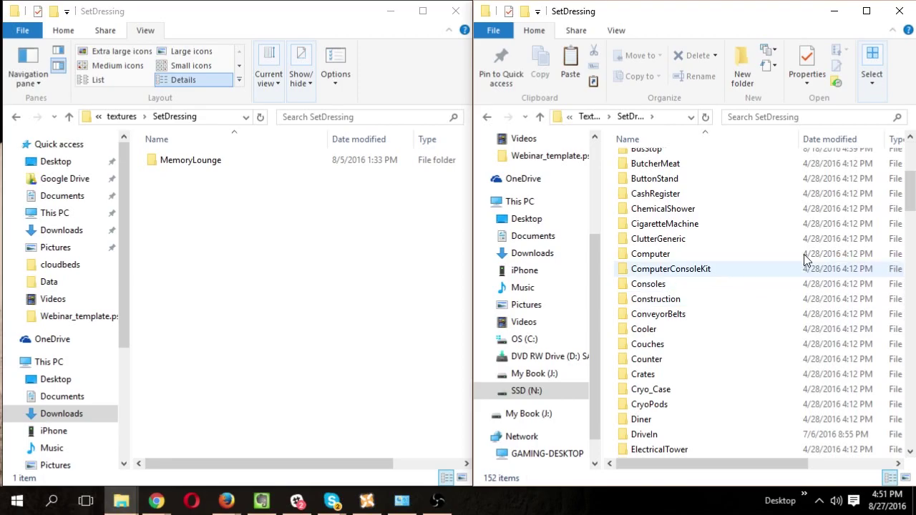
{"action": "left_click_drag", "start_coordinate": [909, 201], "coordinate": [911, 161]}
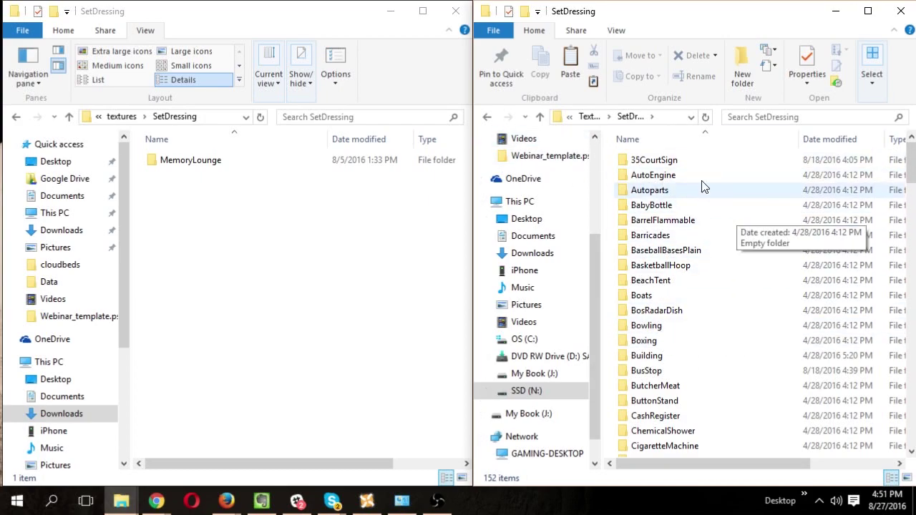
Check the contents of MemoryLounge in Data's SetDressing folder and permanently delete that folder.
{"action": "left_click", "coordinate": [233, 208]}
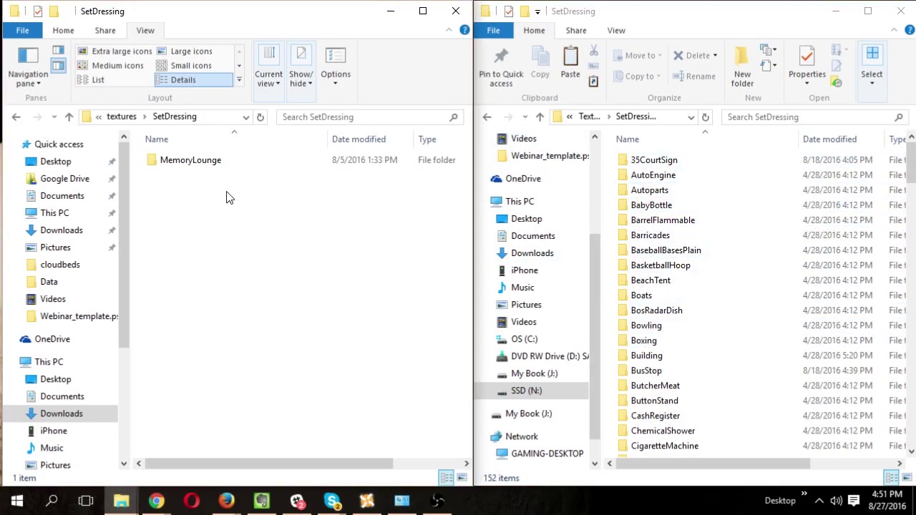
{"action": "left_click", "coordinate": [199, 162]}
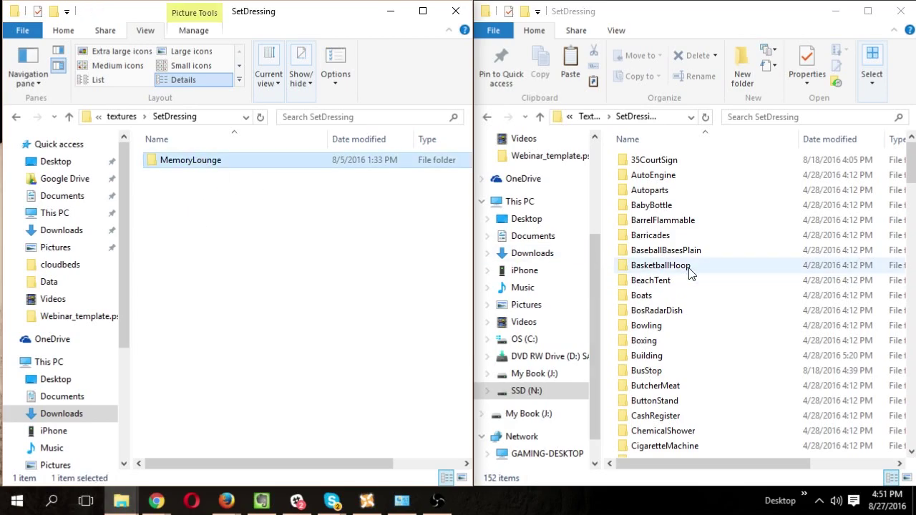
{"action": "left_click", "coordinate": [637, 265]}
{"action": "key", "text": "m"}
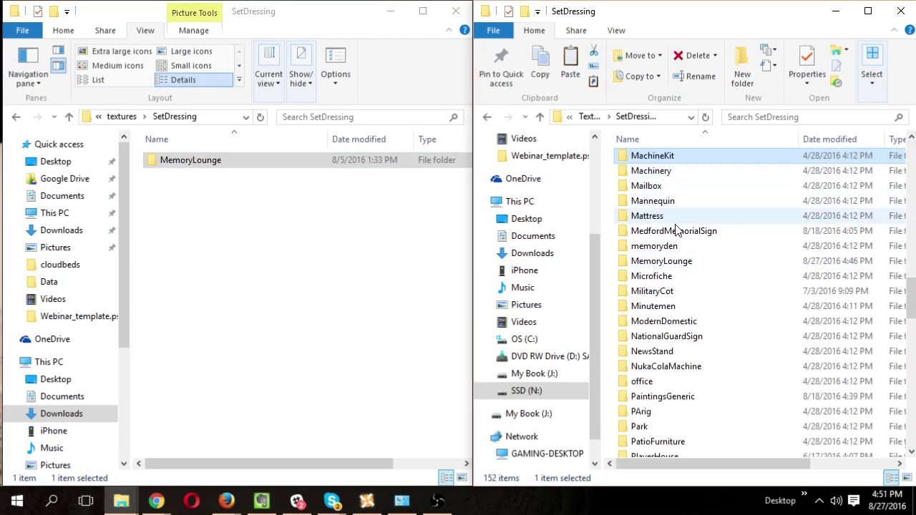
{"action": "double_click", "coordinate": [674, 262]}
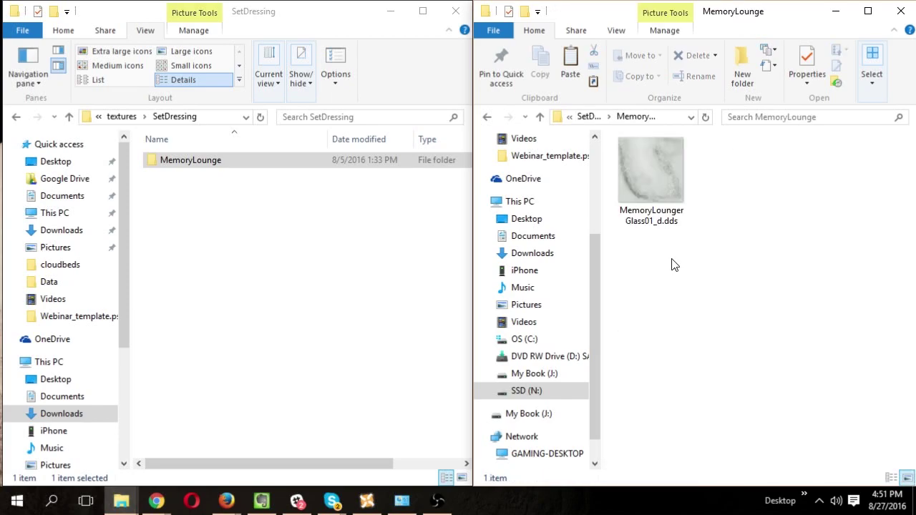
{"action": "left_click", "coordinate": [659, 150]}
{"action": "key", "text": "BackSpace"}
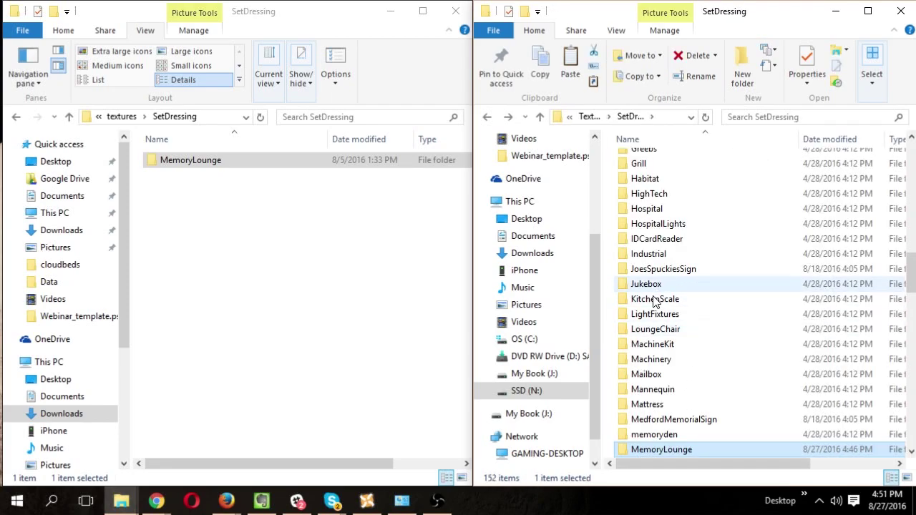
{"action": "key", "text": "shift+Delete"}
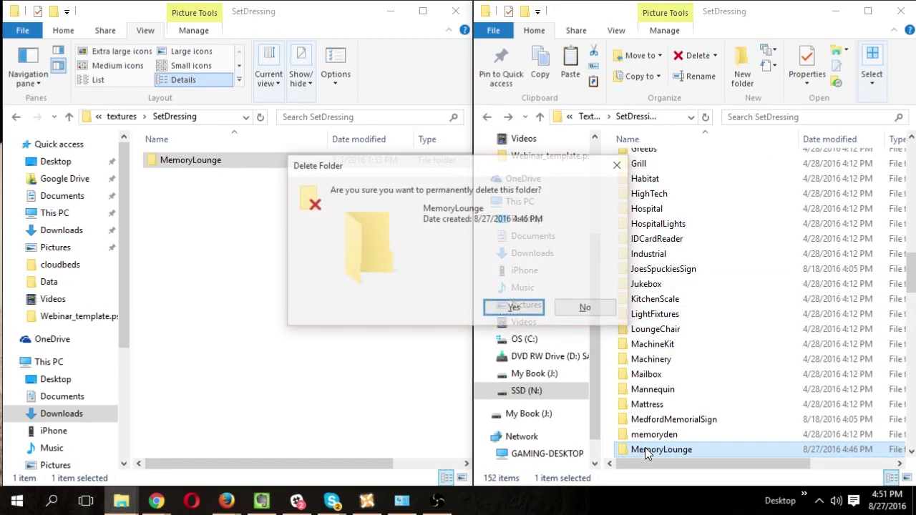
{"action": "key", "text": "Return"}
Look inside the mod's MemoryLounge folder and go back up to the mod's textures folder.
{"action": "double_click", "coordinate": [200, 162]}
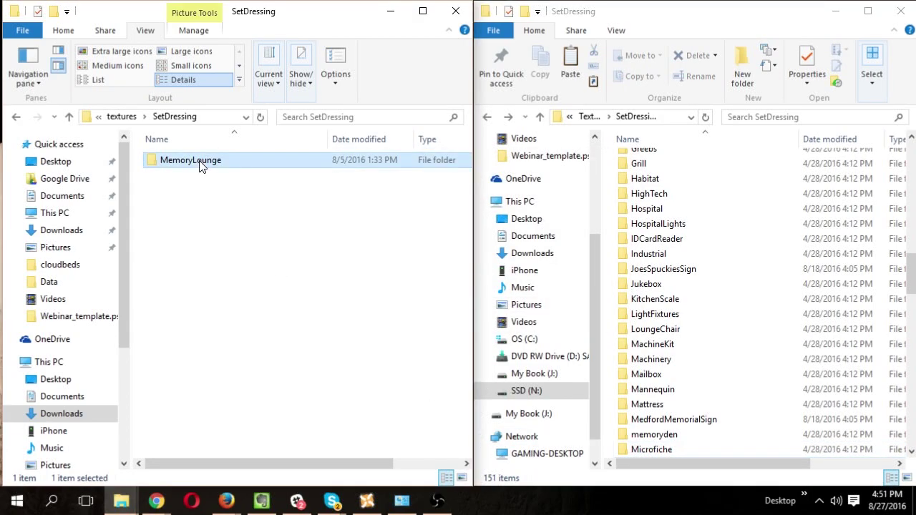
{"action": "left_click", "coordinate": [177, 176]}
{"action": "left_click", "coordinate": [301, 216]}
{"action": "key", "text": "alt+Up"}
{"action": "key", "text": "alt+Up"}
Open the Shared folder in both the mod's textures folder and Data's Textures folder.
{"action": "double_click", "coordinate": [172, 208]}
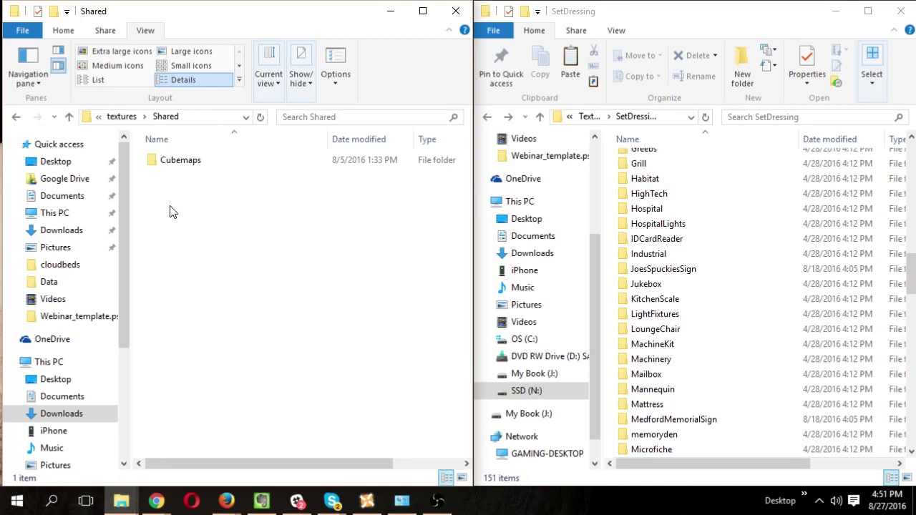
{"action": "left_click", "coordinate": [727, 193]}
{"action": "key", "text": "alt+Up"}
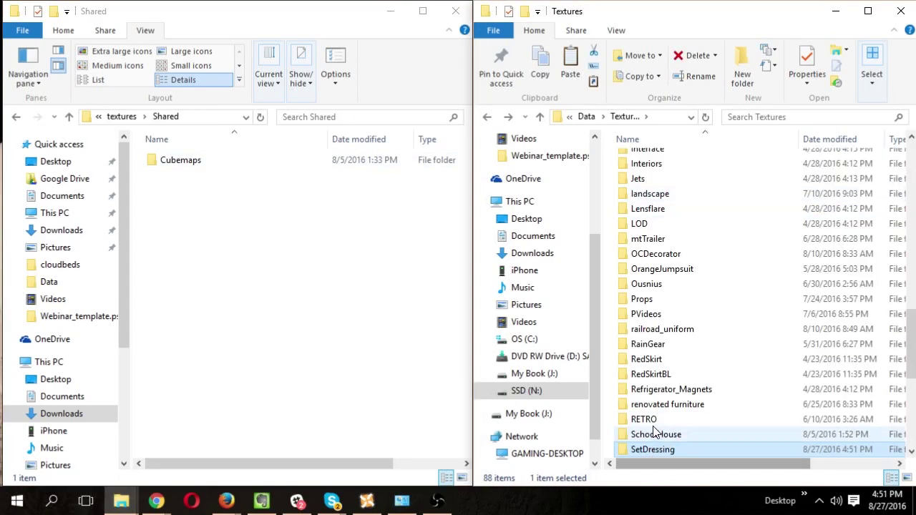
{"action": "scroll", "coordinate": [693, 367], "scroll_direction": "down", "scroll_amount": 2}
{"action": "double_click", "coordinate": [650, 390]}
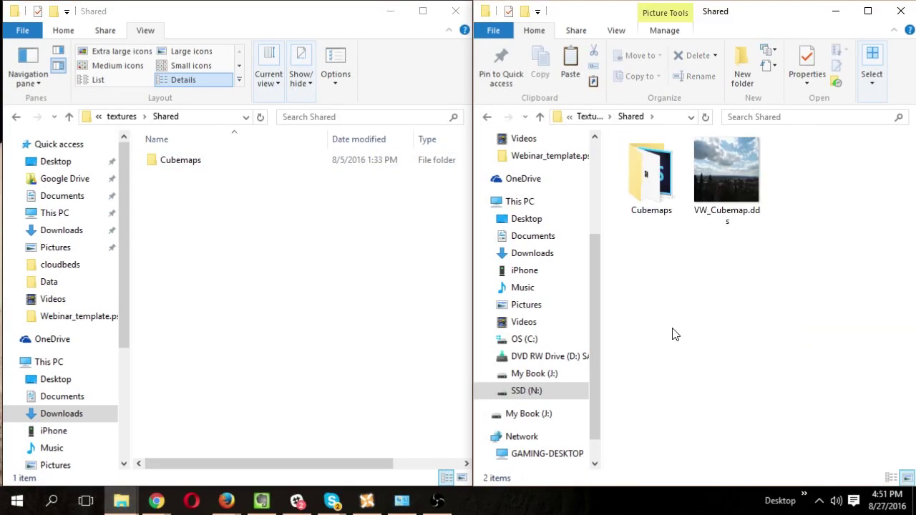
Compare the contents of the Cubemaps folders in the mod's and Data's Shared folders.
{"action": "left_click", "coordinate": [181, 163]}
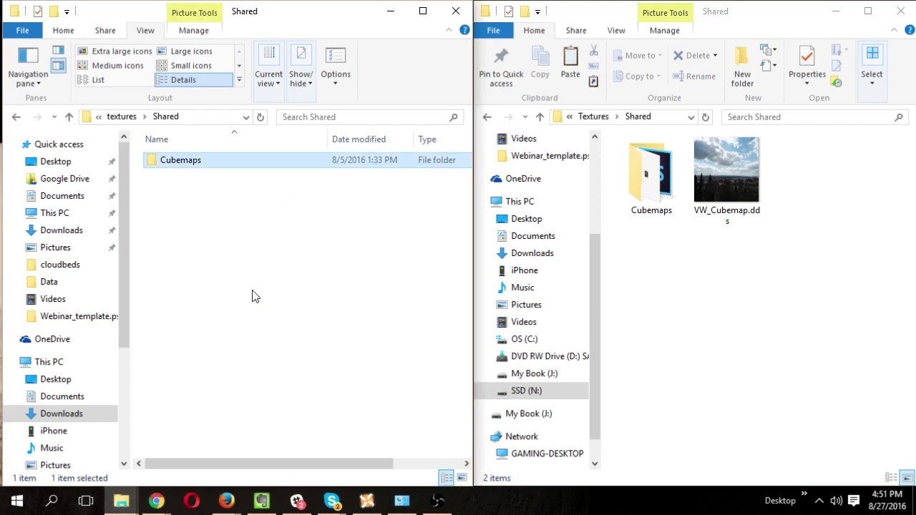
{"action": "left_click", "coordinate": [741, 189]}
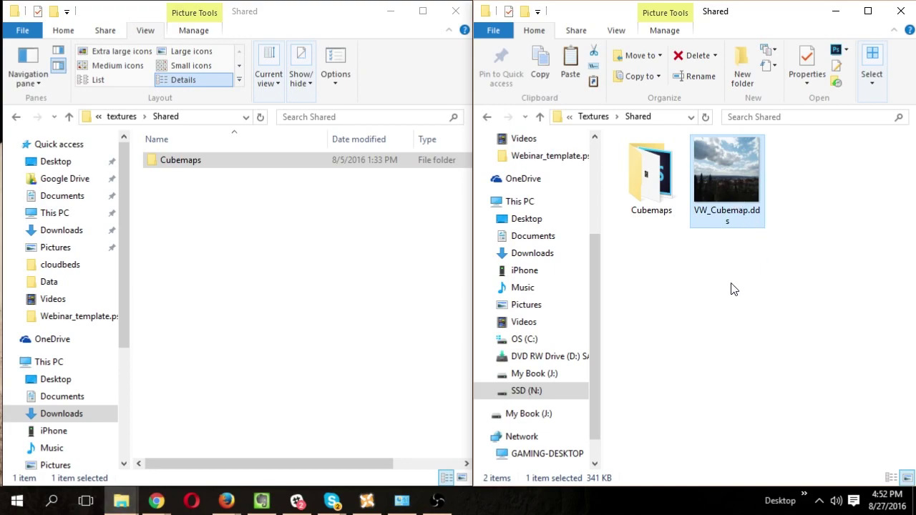
{"action": "double_click", "coordinate": [635, 171]}
{"action": "double_click", "coordinate": [168, 164]}
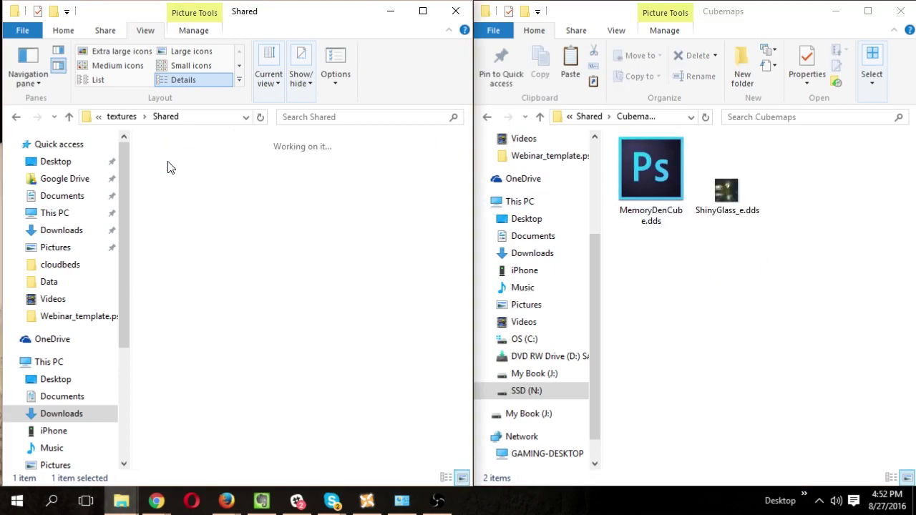
{"action": "key", "text": "alt+Left"}
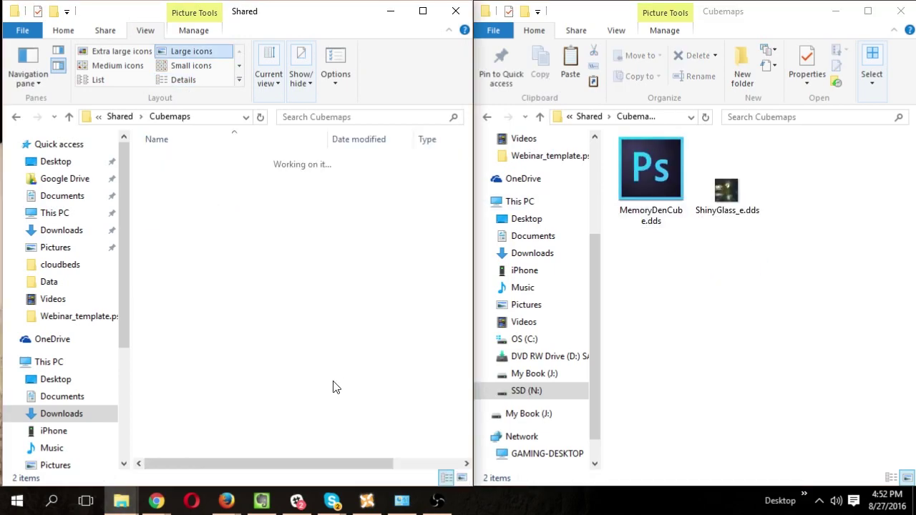
Go back to Data's Shared textures folder and permanently delete the Cubemaps folder there.
{"action": "left_click", "coordinate": [830, 342]}
{"action": "key", "text": "alt+Left"}
{"action": "left_click", "coordinate": [699, 290]}
{"action": "left_click", "coordinate": [654, 181]}
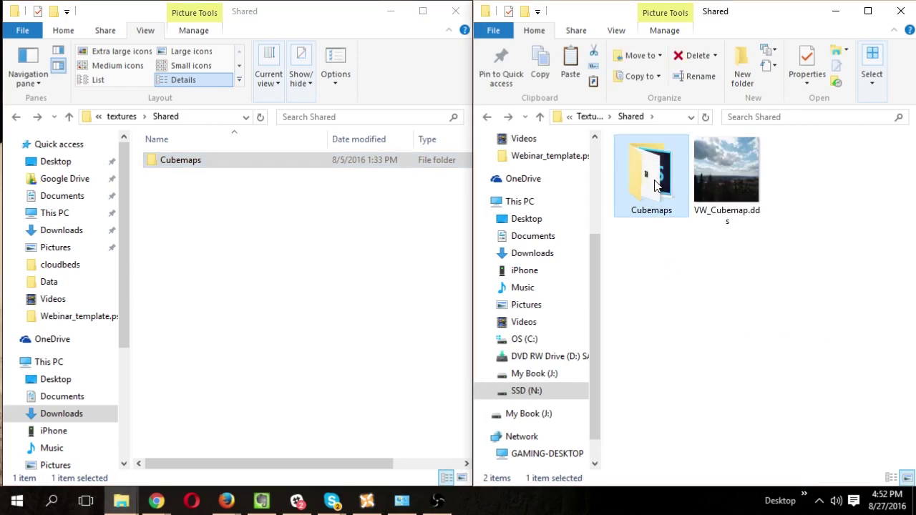
{"action": "key", "text": "shift+Delete"}
{"action": "key", "text": "Return"}
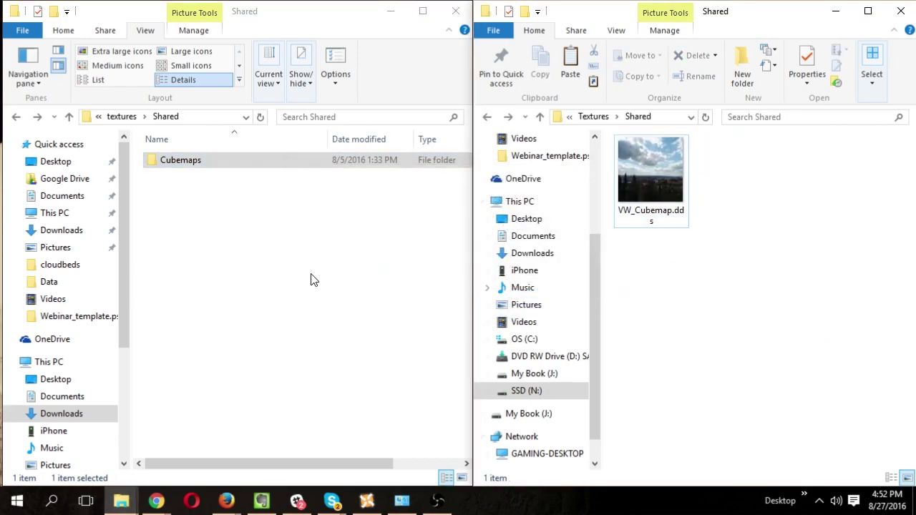
Return from the mod's Shared folder to the top-level Car Bot fixed tilt-17150-1-2 folder.
{"action": "left_click", "coordinate": [294, 290]}
{"action": "key", "text": "alt+Up"}
{"action": "key", "text": "alt+Up"}
{"action": "key", "text": "alt+Left"}
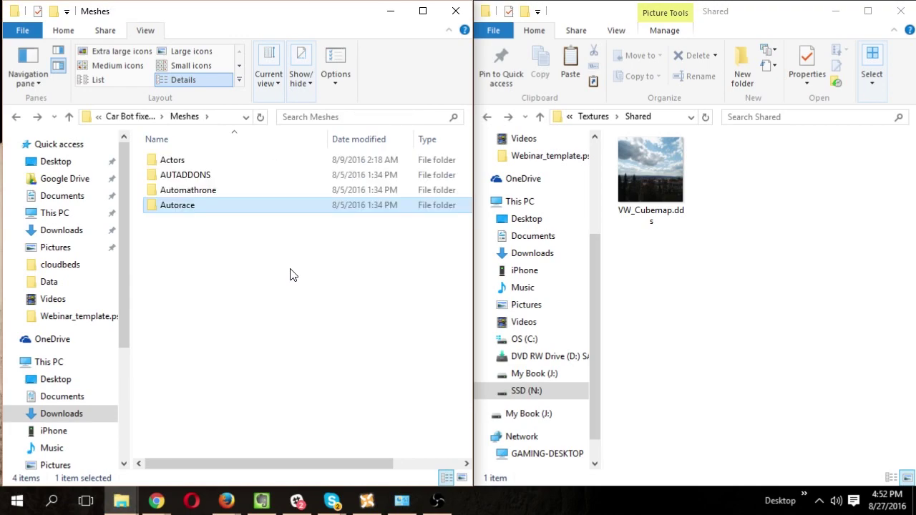
{"action": "key", "text": "alt+Left"}
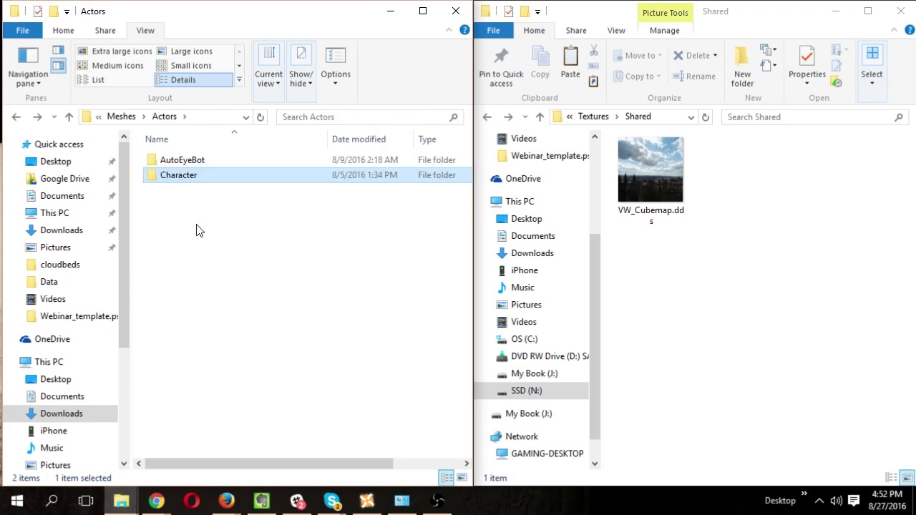
{"action": "left_click", "coordinate": [123, 117]}
{"action": "left_click", "coordinate": [123, 116]}
Return from Textures Shared to Fallout 4's Data folder and clear the selection in the mod's folder.
{"action": "left_click", "coordinate": [771, 252]}
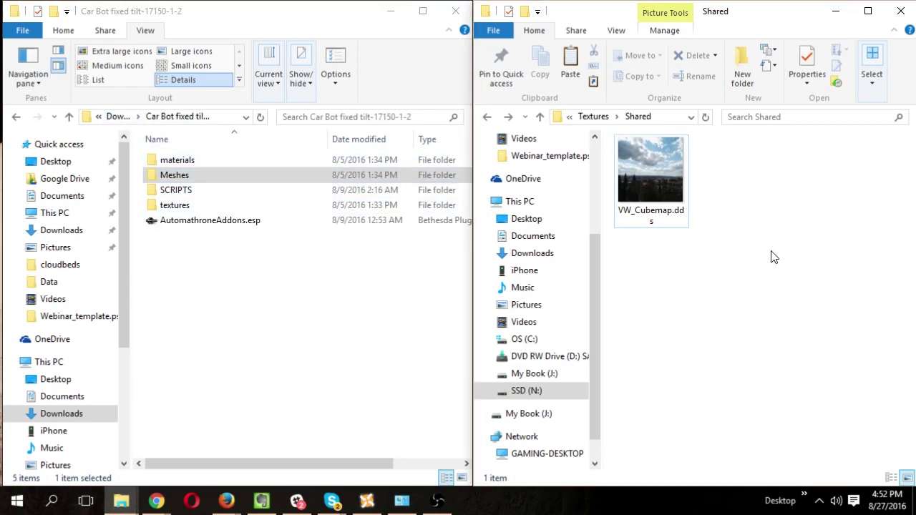
{"action": "key", "text": "alt+Left"}
{"action": "key", "text": "alt+Left"}
{"action": "left_click", "coordinate": [617, 267]}
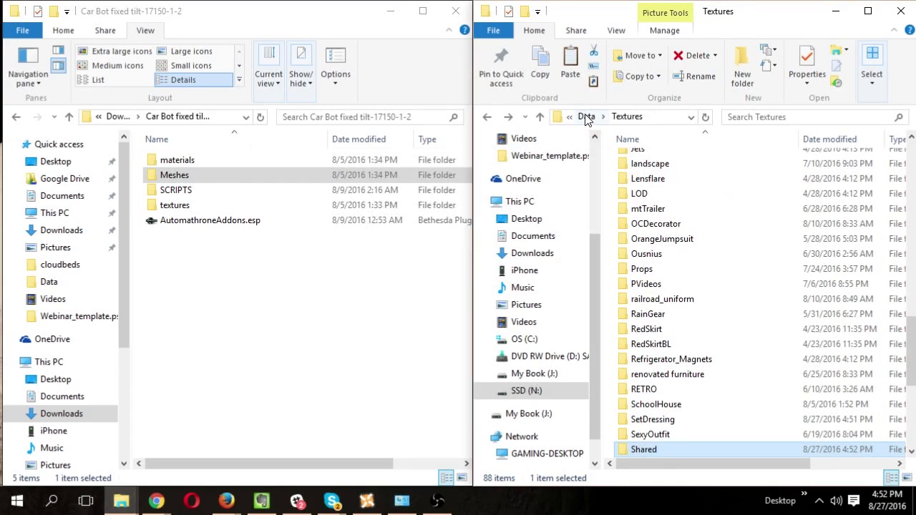
{"action": "key", "text": "alt+Left"}
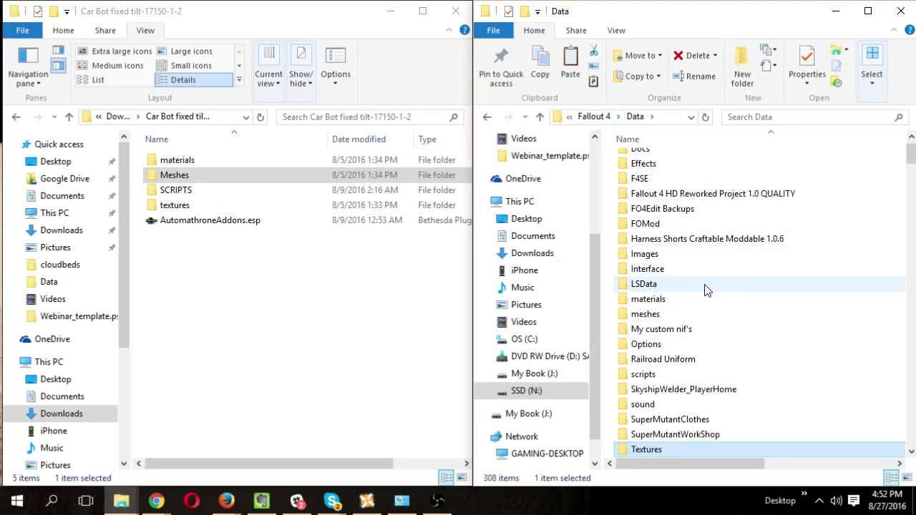
{"action": "left_click", "coordinate": [251, 322]}
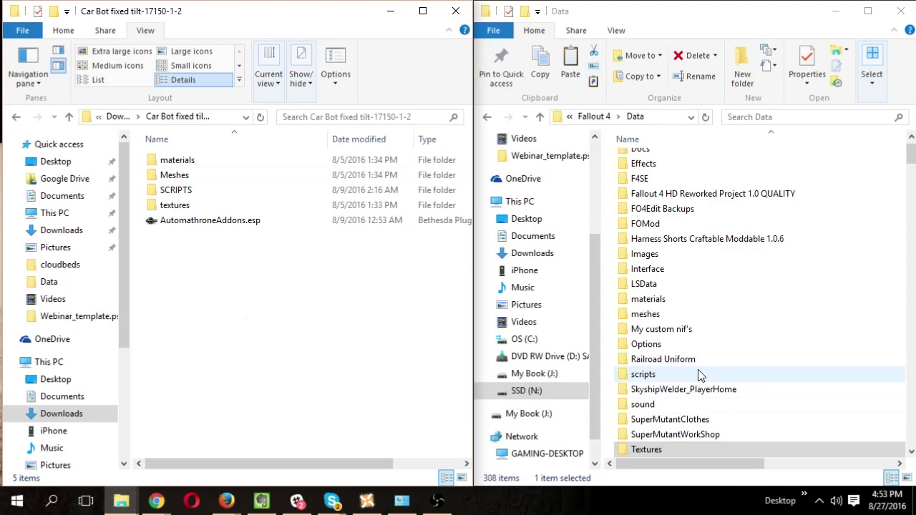
Switch to Nexus Mod Manager and show its list of mods.
{"action": "left_click", "coordinate": [366, 501]}
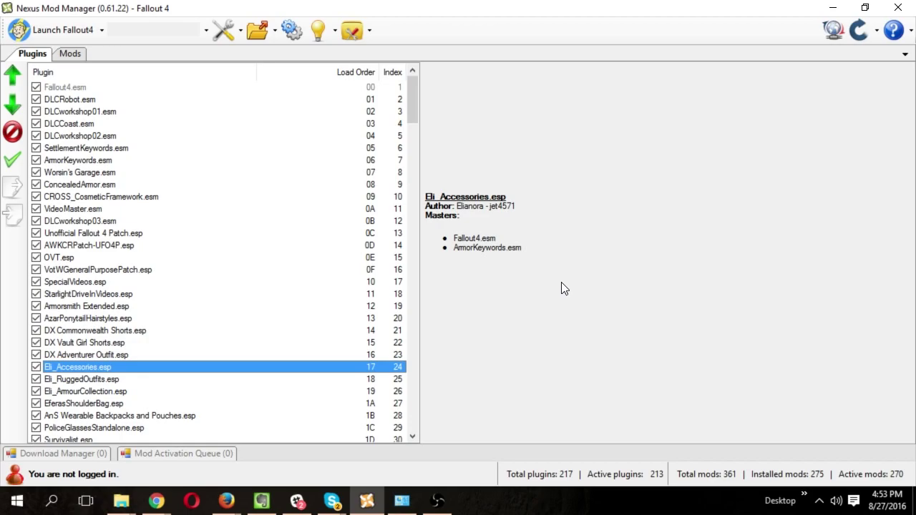
{"action": "left_click", "coordinate": [72, 54]}
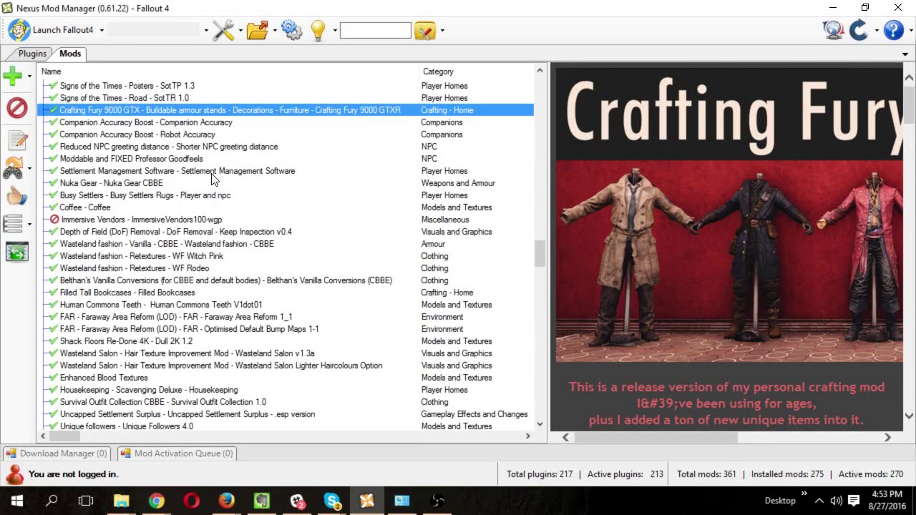